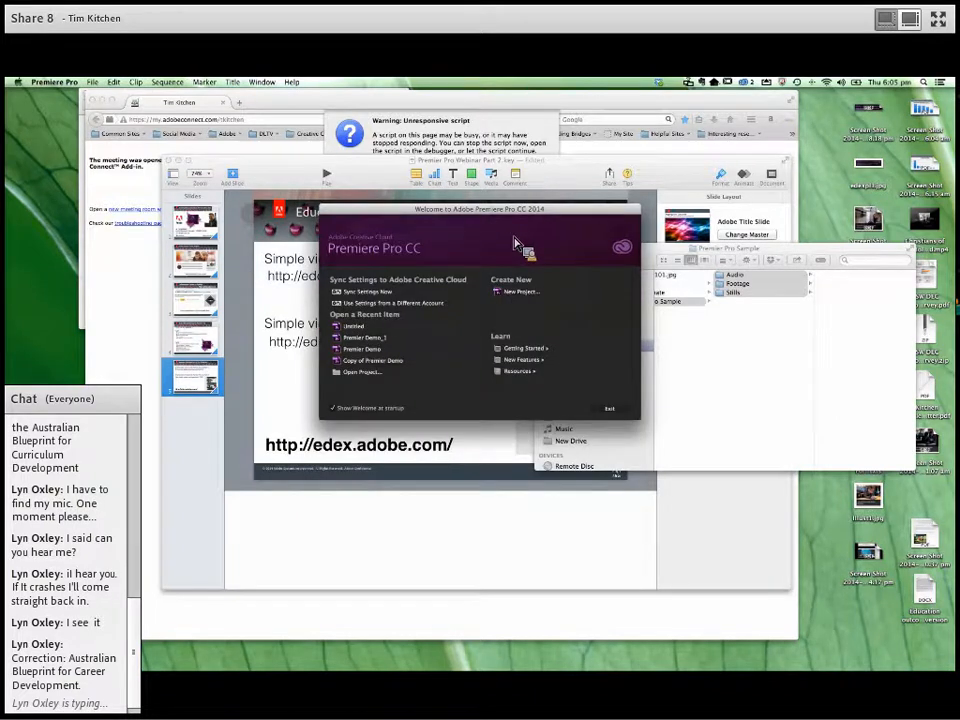
- Create a new project named Prem 2 stored in the Premier Pro Sample folder under Presentations > CC Workshops
{"action": "left_click", "coordinate": [516, 291]}
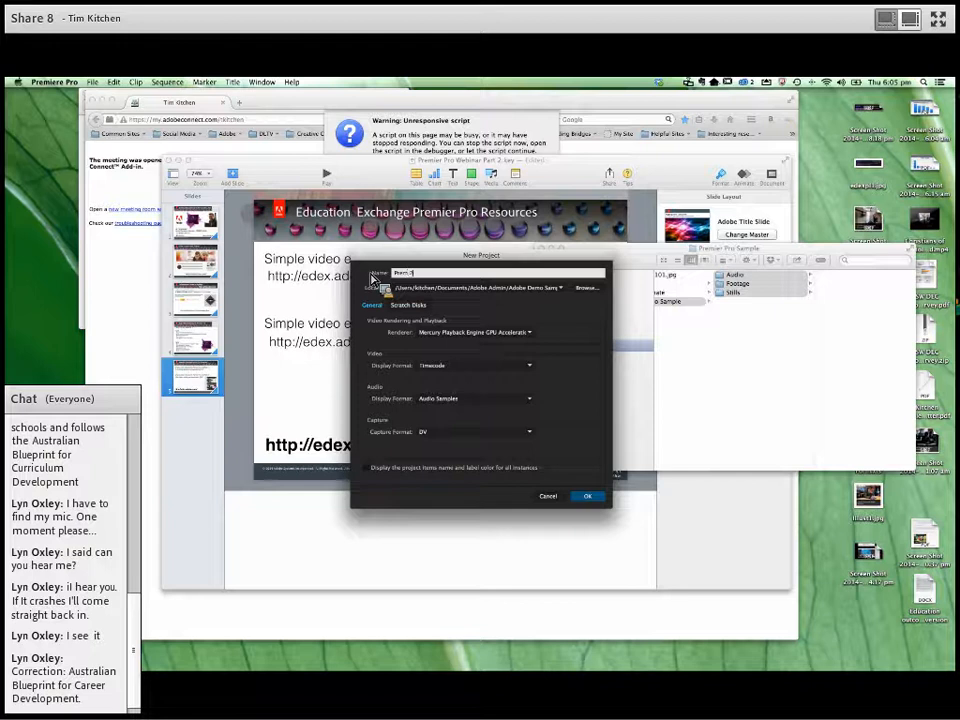
{"action": "left_click", "coordinate": [588, 288]}
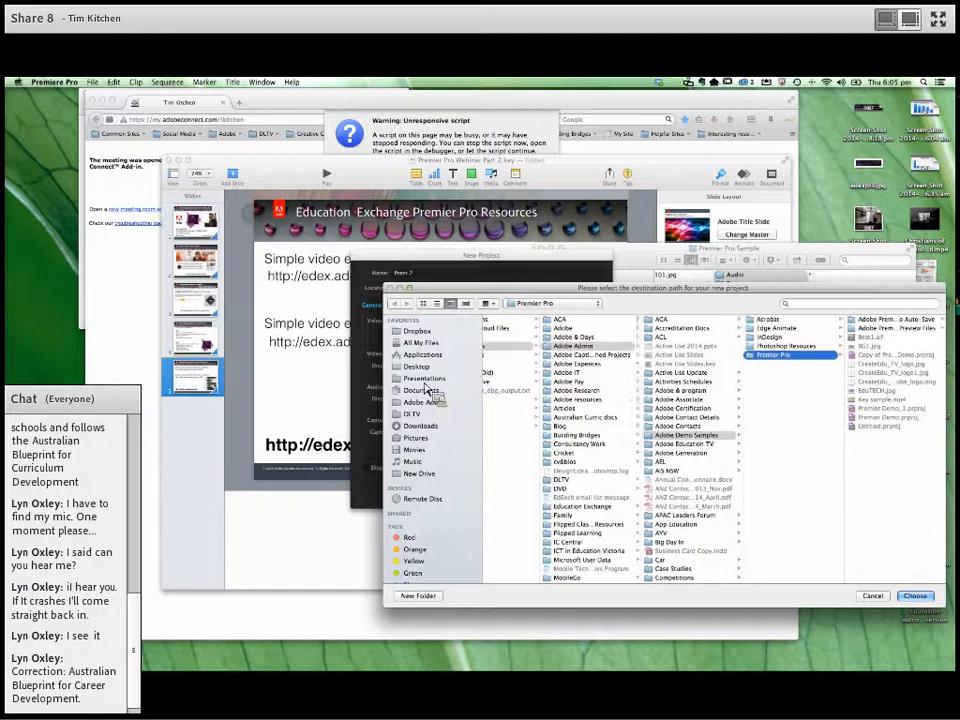
{"action": "left_click", "coordinate": [424, 379]}
{"action": "left_click", "coordinate": [530, 355]}
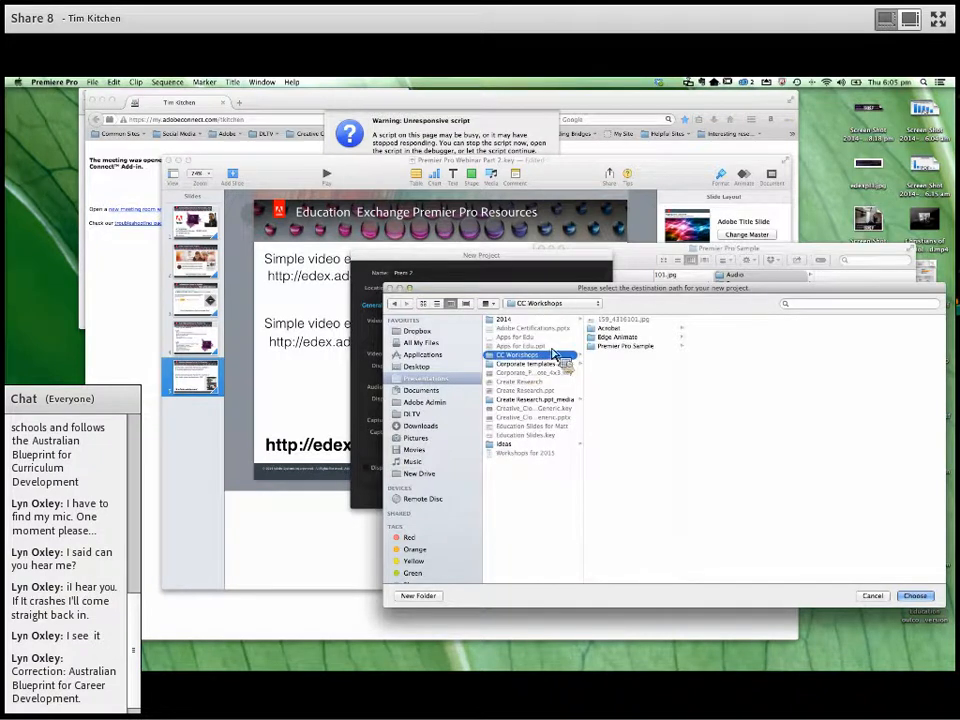
{"action": "left_click", "coordinate": [628, 347]}
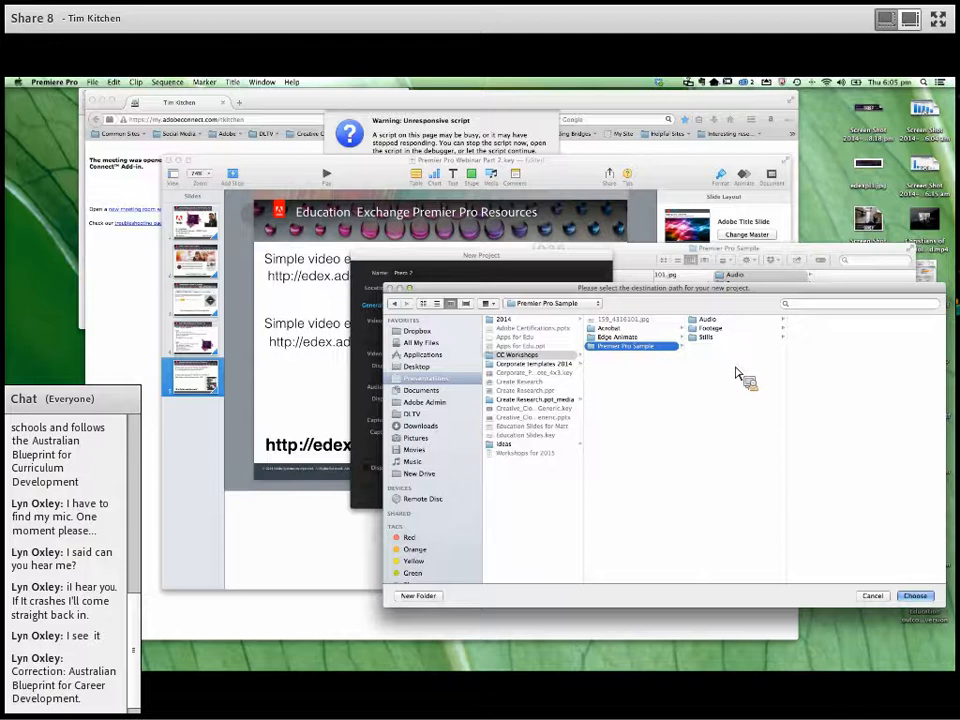
{"action": "left_click", "coordinate": [915, 596]}
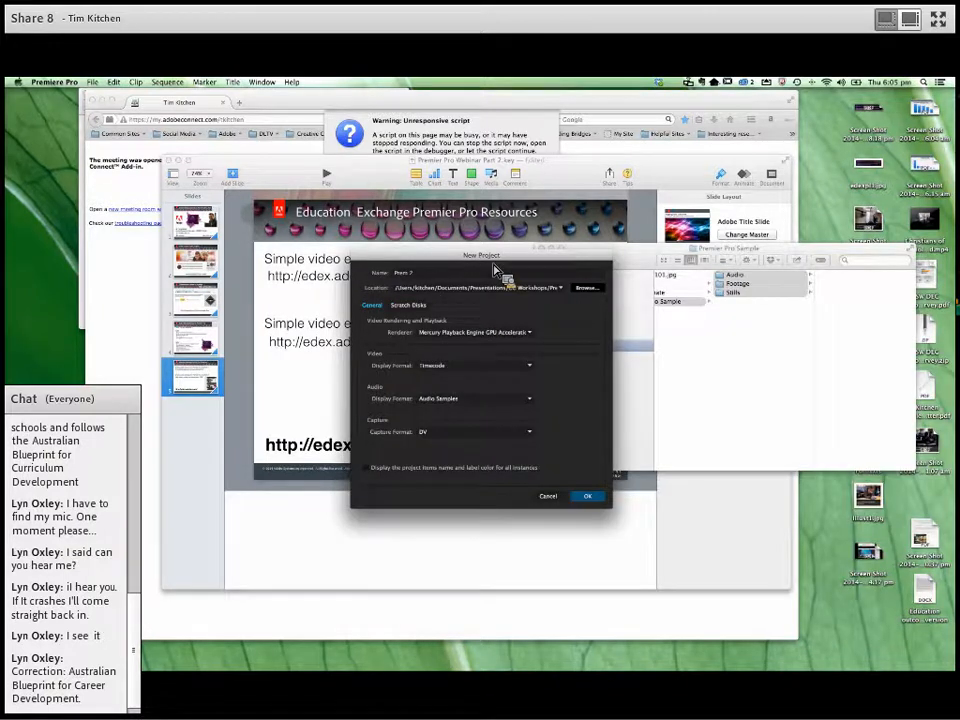
{"action": "left_click", "coordinate": [588, 497]}
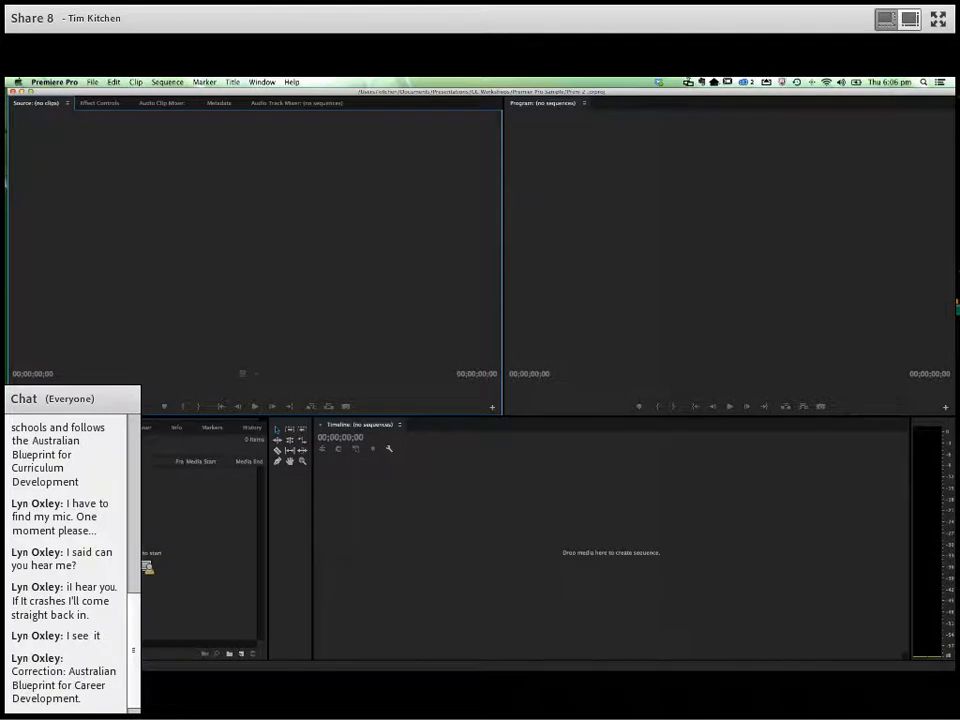
- Import the Audio, Footage and Stills folders from the Finder's Premier Pro Sample folder into the project, and return to Premiere Pro
{"action": "key", "text": "super+Tab"}
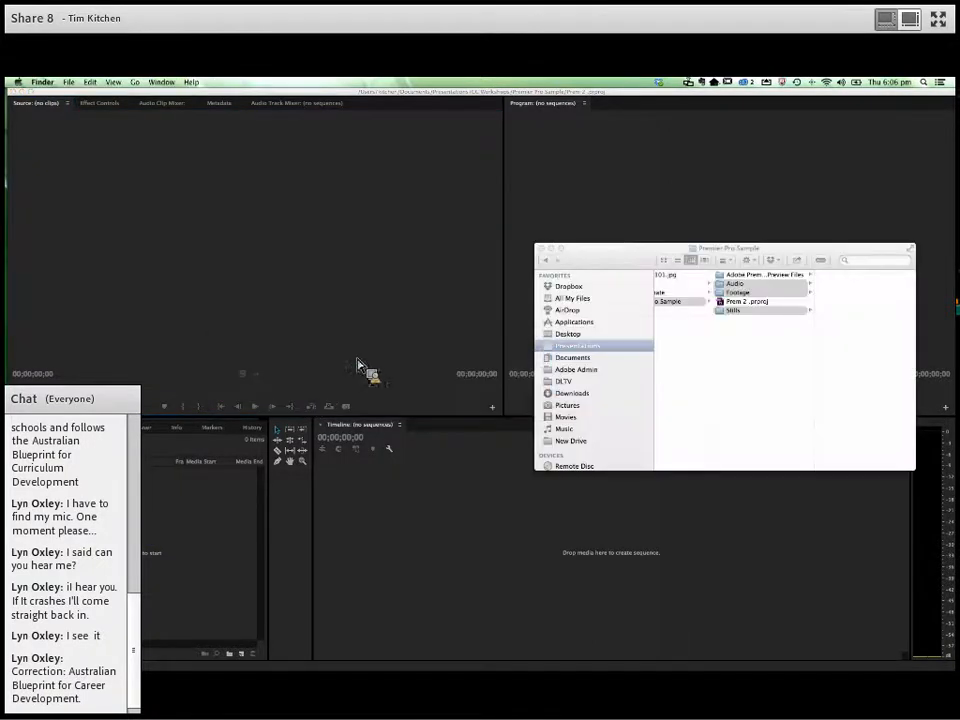
{"action": "left_click_drag", "start_coordinate": [606, 251], "coordinate": [544, 227]}
{"action": "left_click_drag", "start_coordinate": [685, 268], "coordinate": [144, 557]}
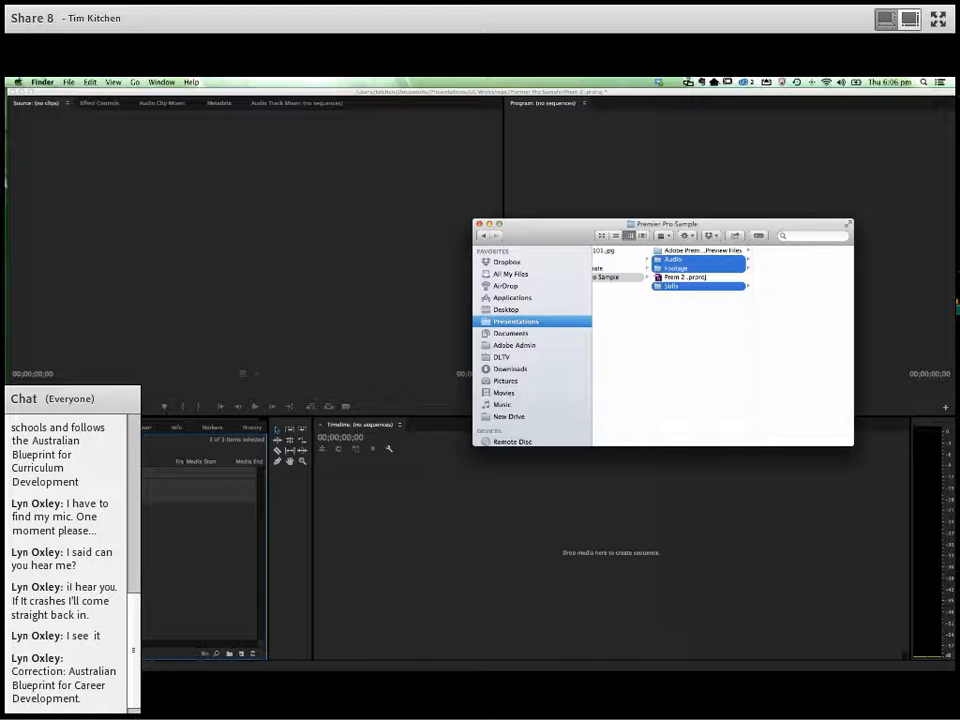
{"action": "left_click", "coordinate": [481, 226]}
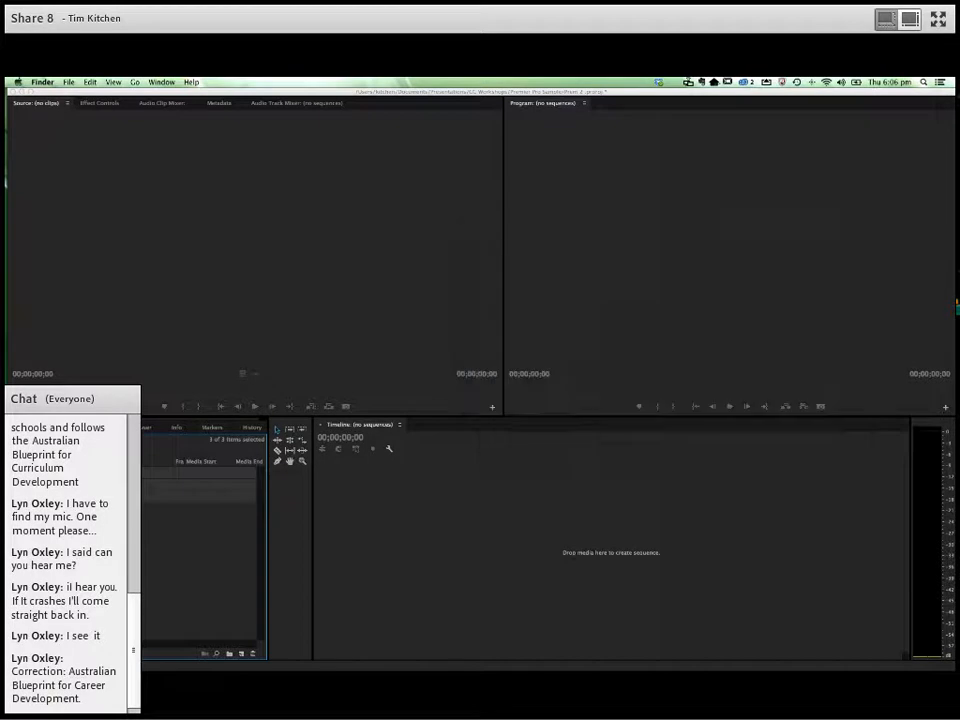
{"action": "key", "text": "super+Tab"}
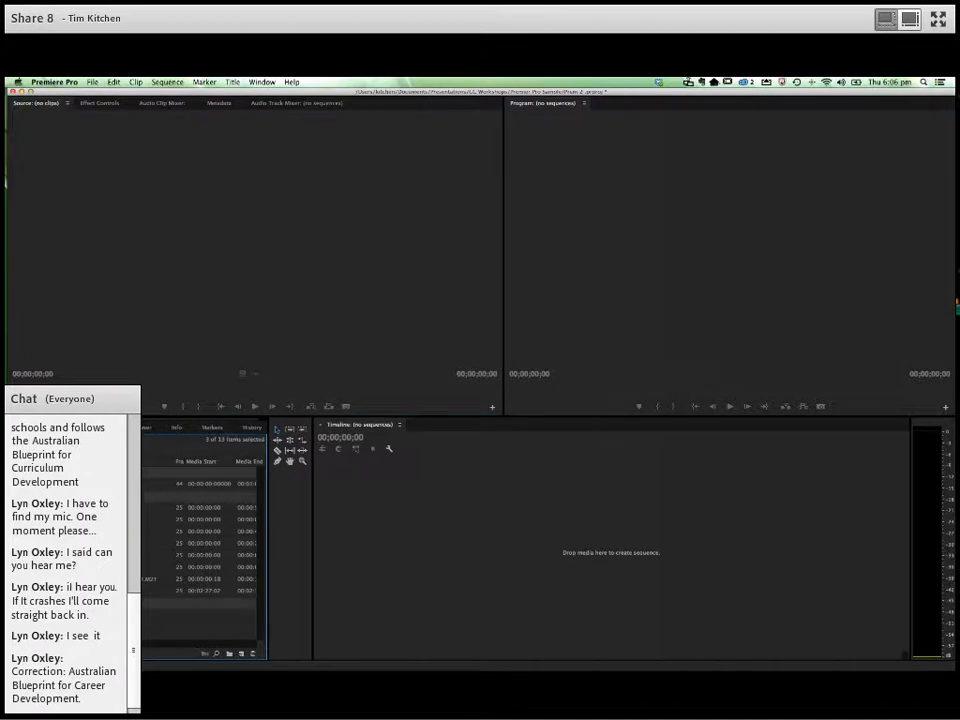
- Open 00603.MTS in the source monitor, preview it, and mark a section of about 7 seconds ending at 00:00:24:15
{"action": "double_click", "coordinate": [50, 543]}
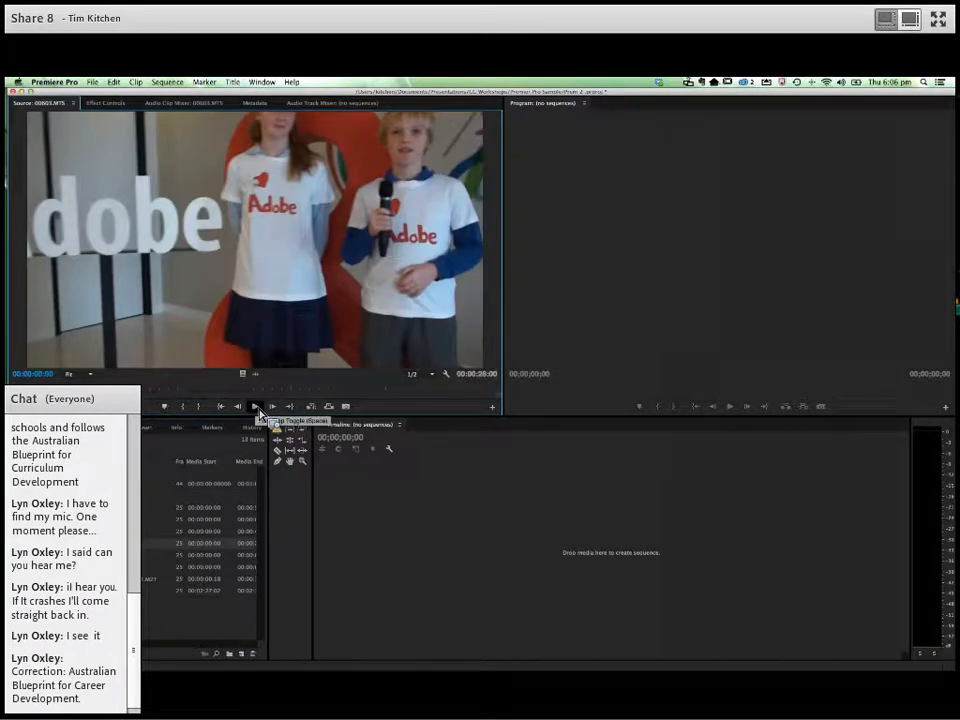
{"action": "left_click", "coordinate": [256, 407]}
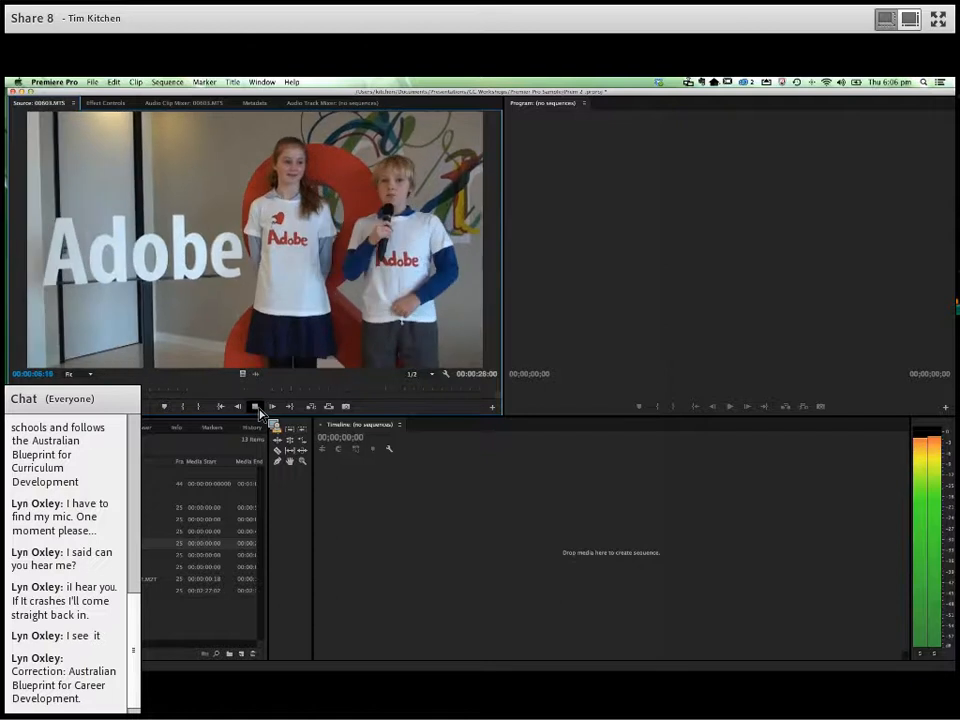
{"action": "left_click", "coordinate": [257, 408]}
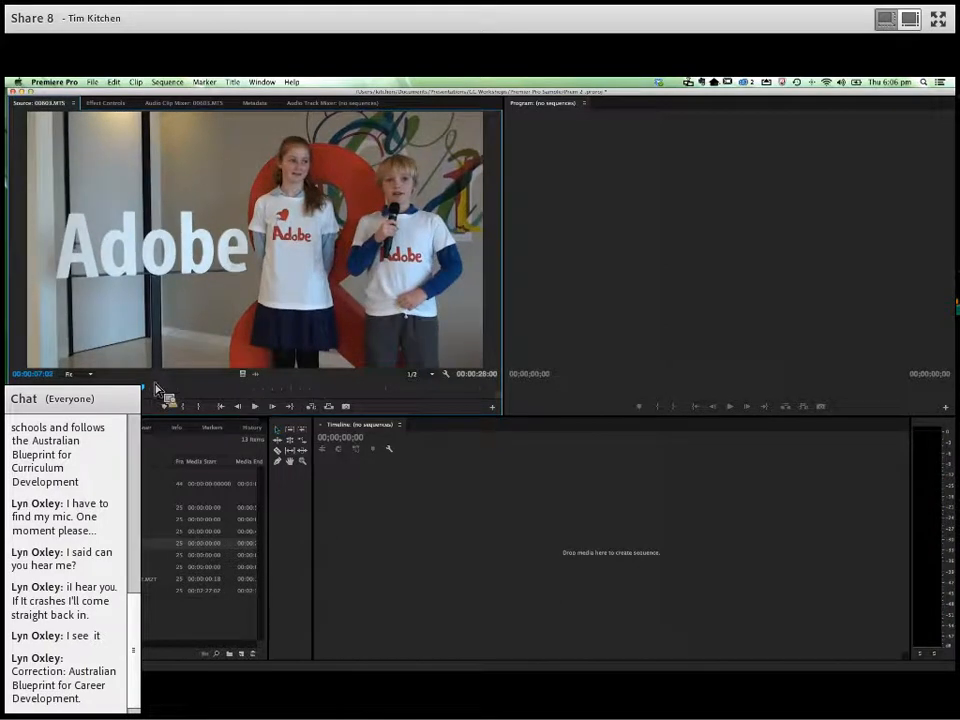
{"action": "left_click_drag", "start_coordinate": [157, 392], "coordinate": [315, 396]}
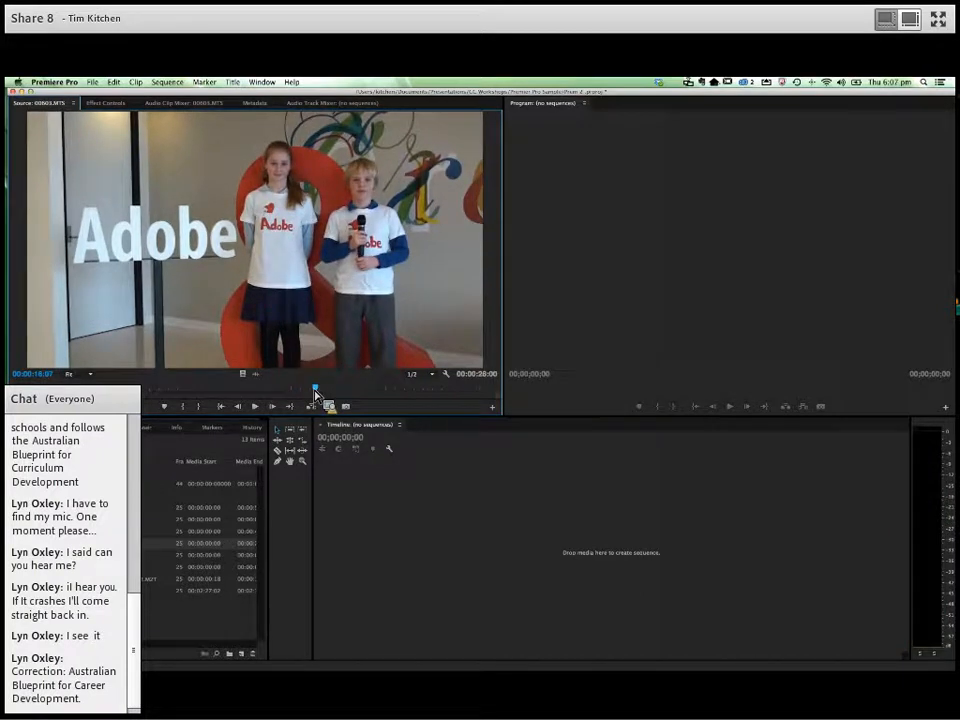
{"action": "left_click", "coordinate": [257, 408]}
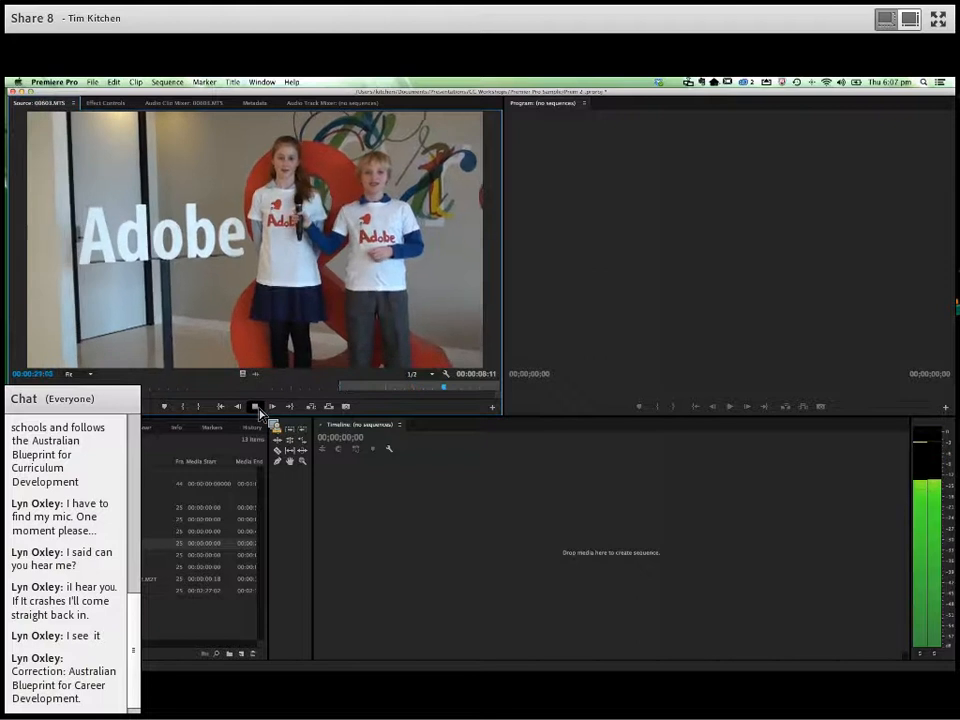
{"action": "left_click", "coordinate": [257, 409]}
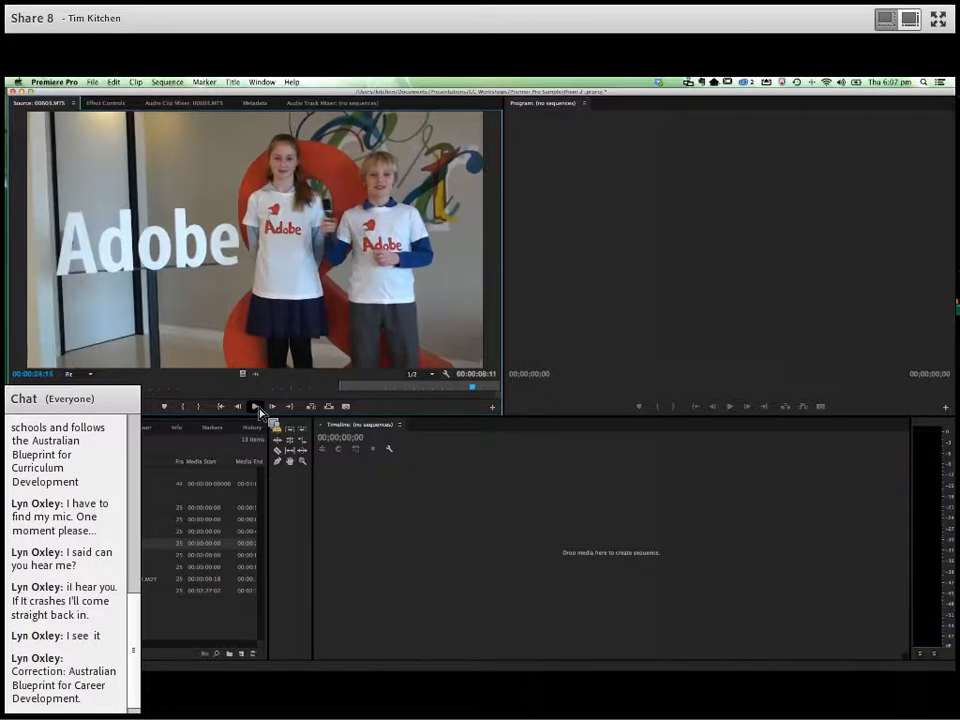
{"action": "left_click_drag", "start_coordinate": [366, 396], "coordinate": [344, 201]}
{"action": "left_click_drag", "start_coordinate": [299, 249], "coordinate": [185, 412]}
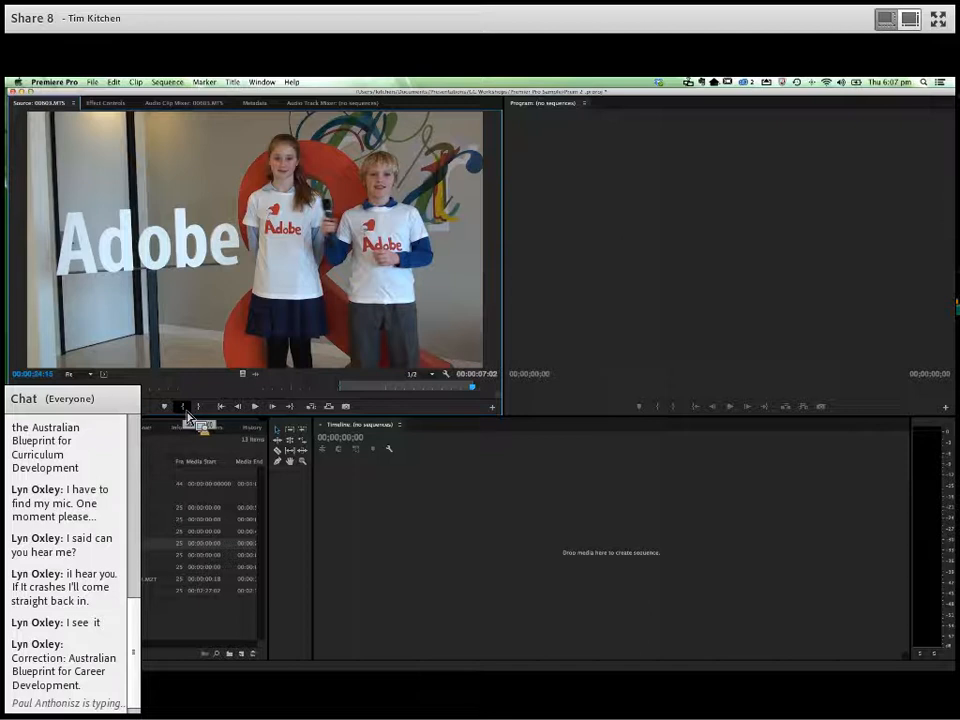
{"action": "left_click_drag", "start_coordinate": [193, 416], "coordinate": [343, 400]}
- Create a sequence from the marked section of 00603.MTS in the empty timeline and play it back
{"action": "left_click_drag", "start_coordinate": [311, 298], "coordinate": [418, 552]}
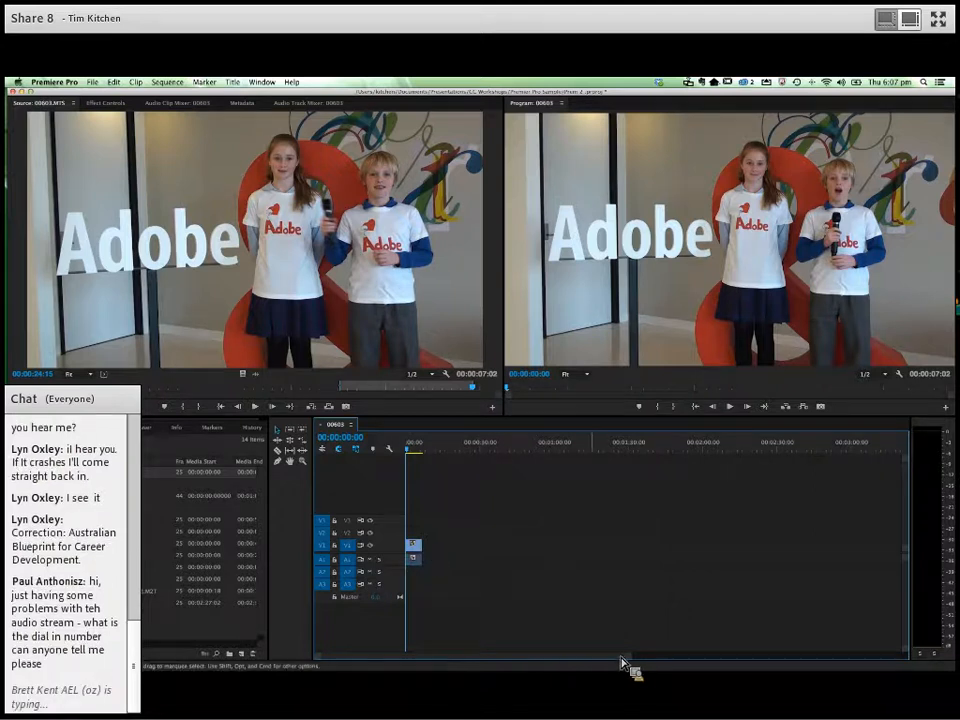
{"action": "left_click_drag", "start_coordinate": [627, 657], "coordinate": [514, 657]}
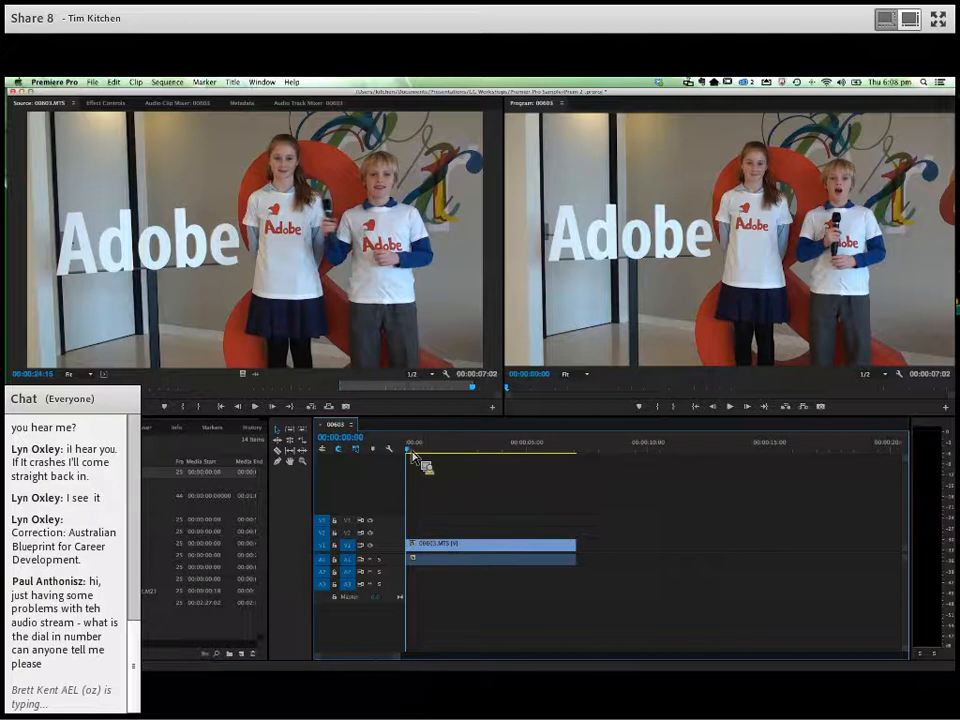
{"action": "key", "text": "space"}
{"action": "key", "text": "space"}
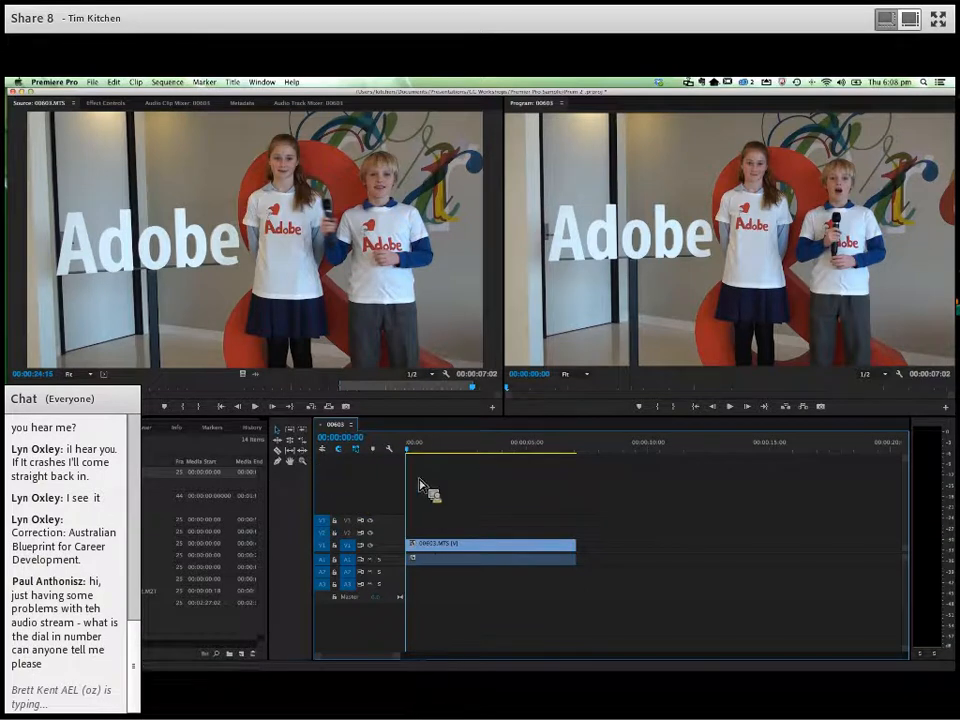
{"action": "left_click", "coordinate": [732, 408]}
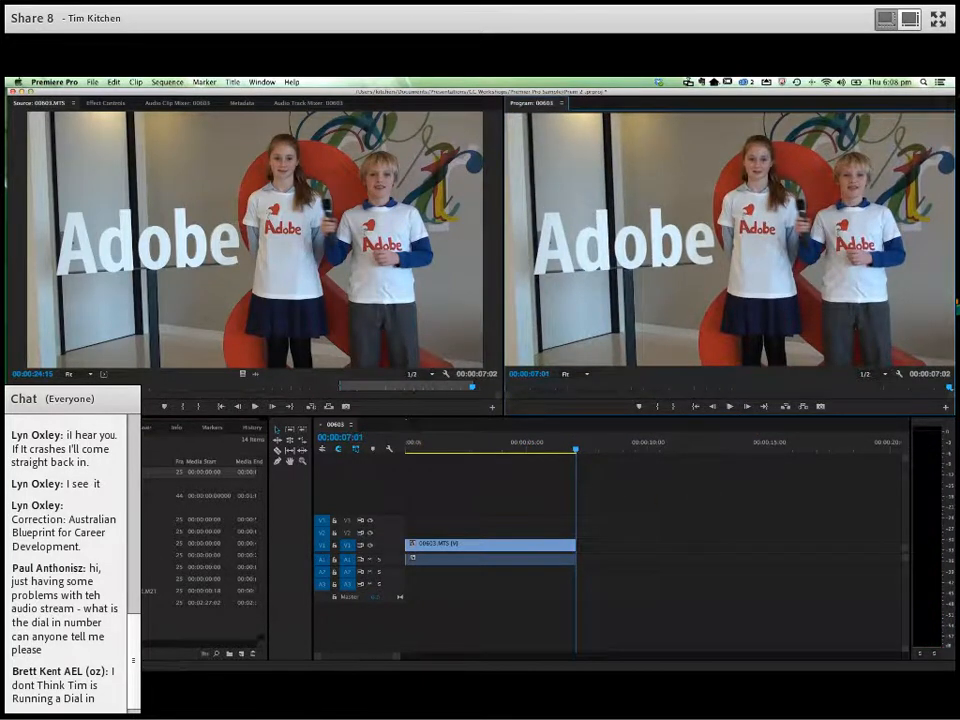
- Open 00541.MTS in the source monitor and mark its In point at 00:00:27:18 and Out point at 00:00:40:14
{"action": "double_click", "coordinate": [70, 519]}
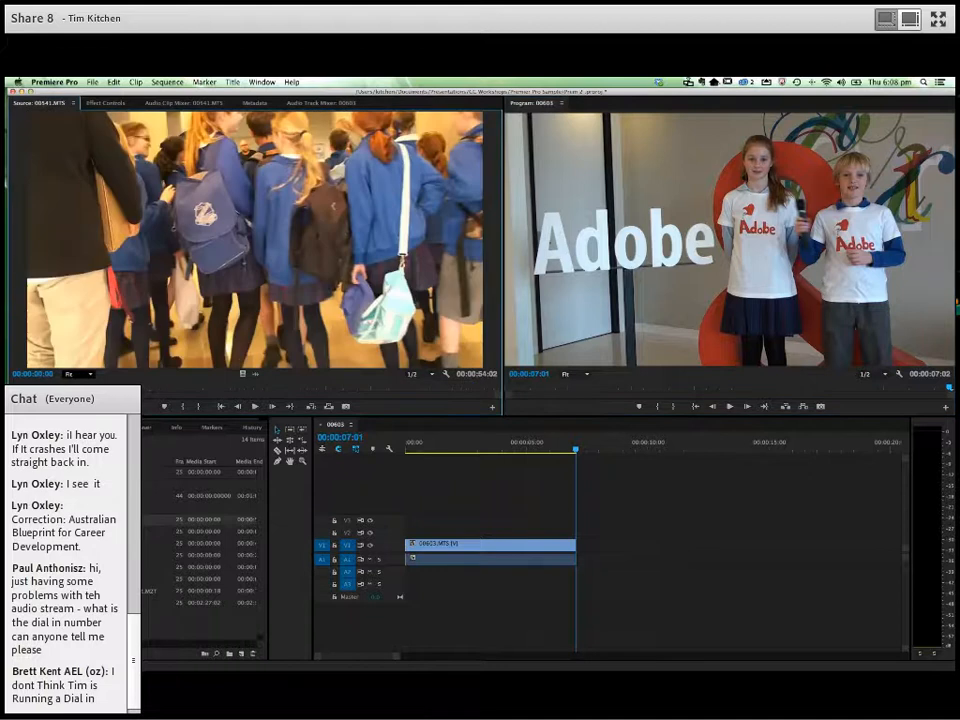
{"action": "left_click_drag", "start_coordinate": [14, 390], "coordinate": [261, 396]}
{"action": "left_click_drag", "start_coordinate": [265, 392], "coordinate": [263, 392]}
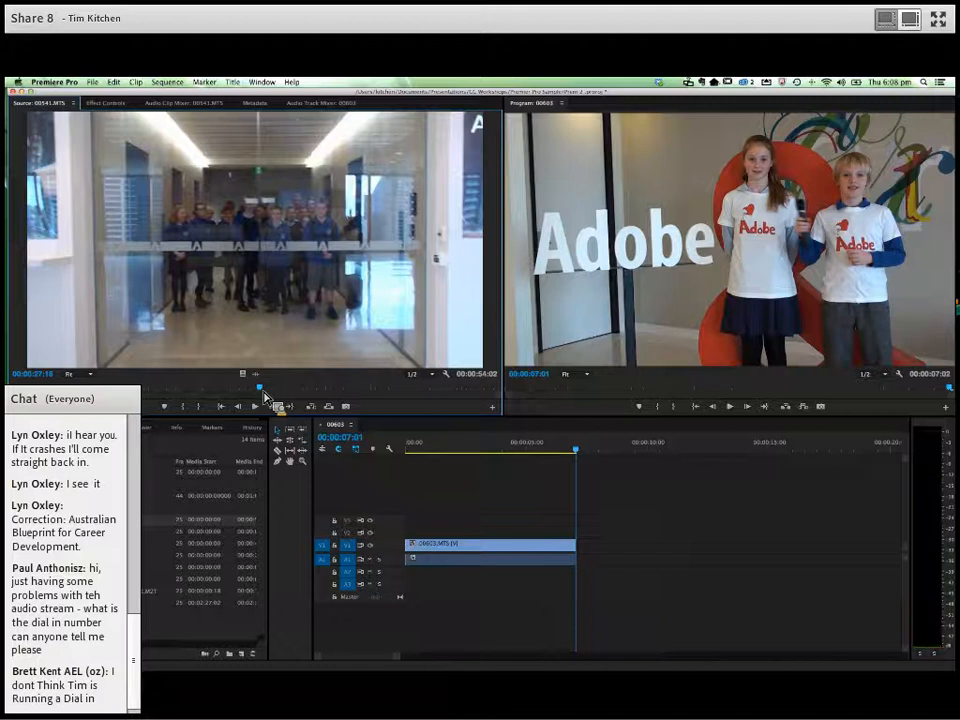
{"action": "key", "text": "o"}
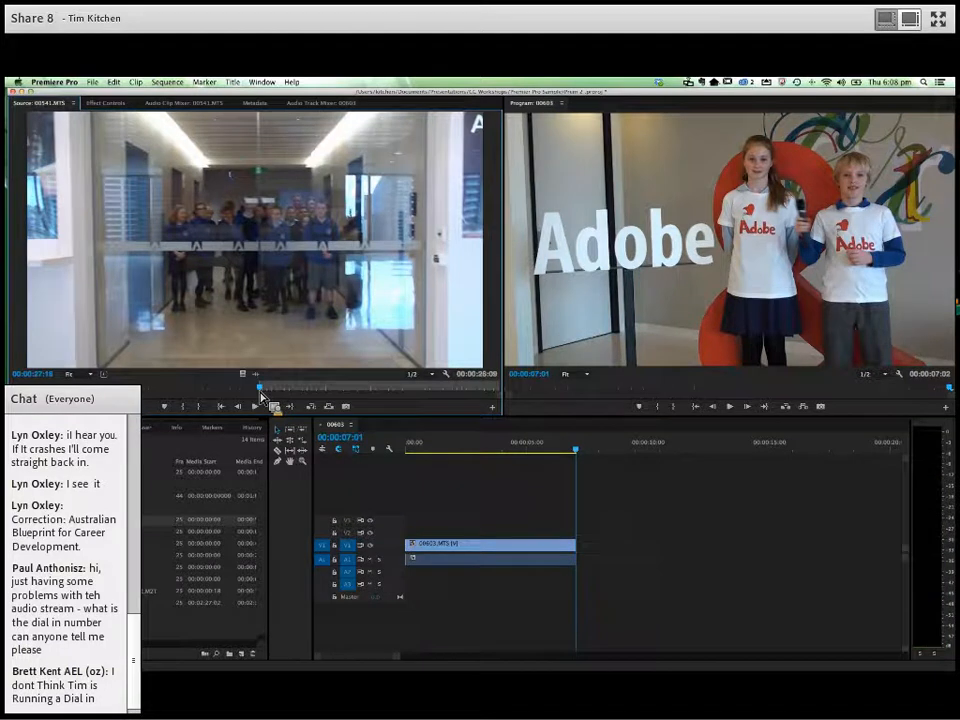
{"action": "key", "text": "space"}
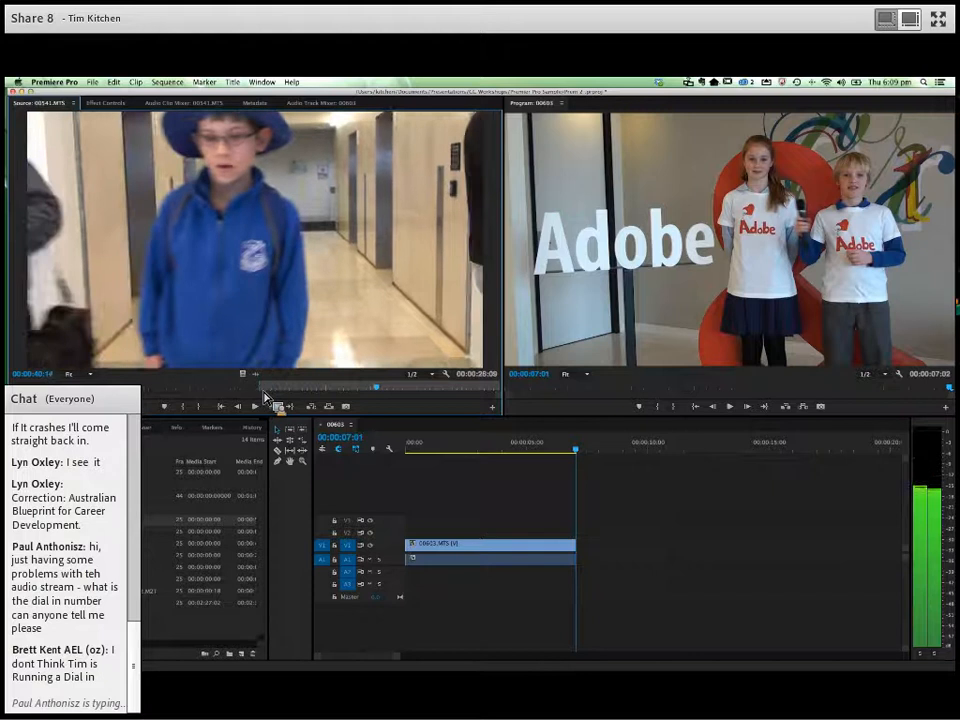
{"action": "key", "text": "o"}
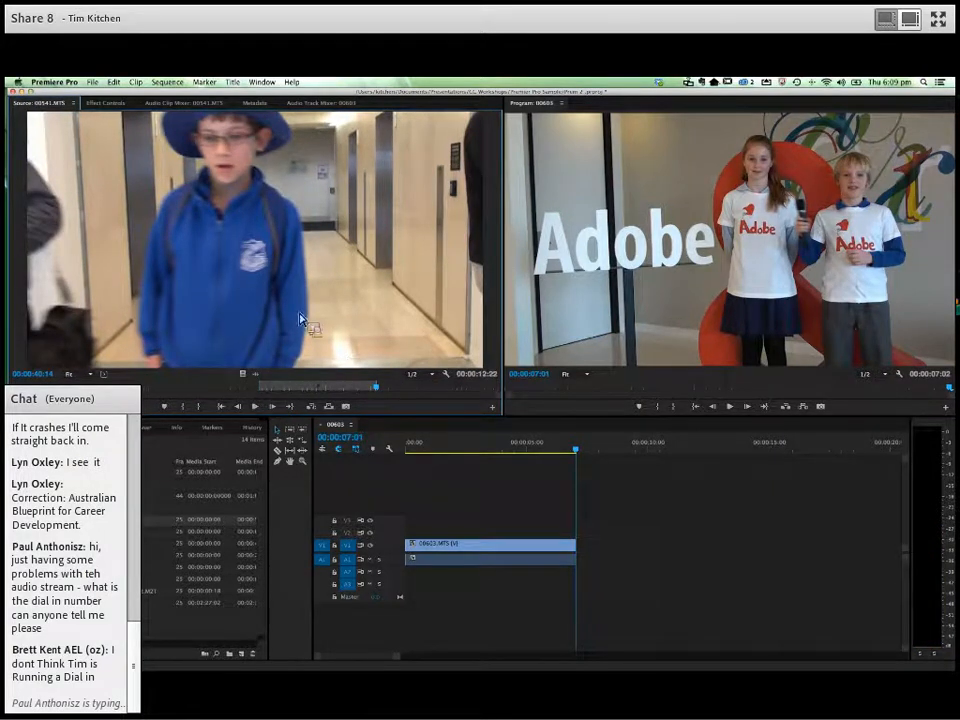
- Place the marked 00541.MTS section with its audio directly after the 00603.MTS clip and play across the cut
{"action": "left_click_drag", "start_coordinate": [325, 343], "coordinate": [589, 561]}
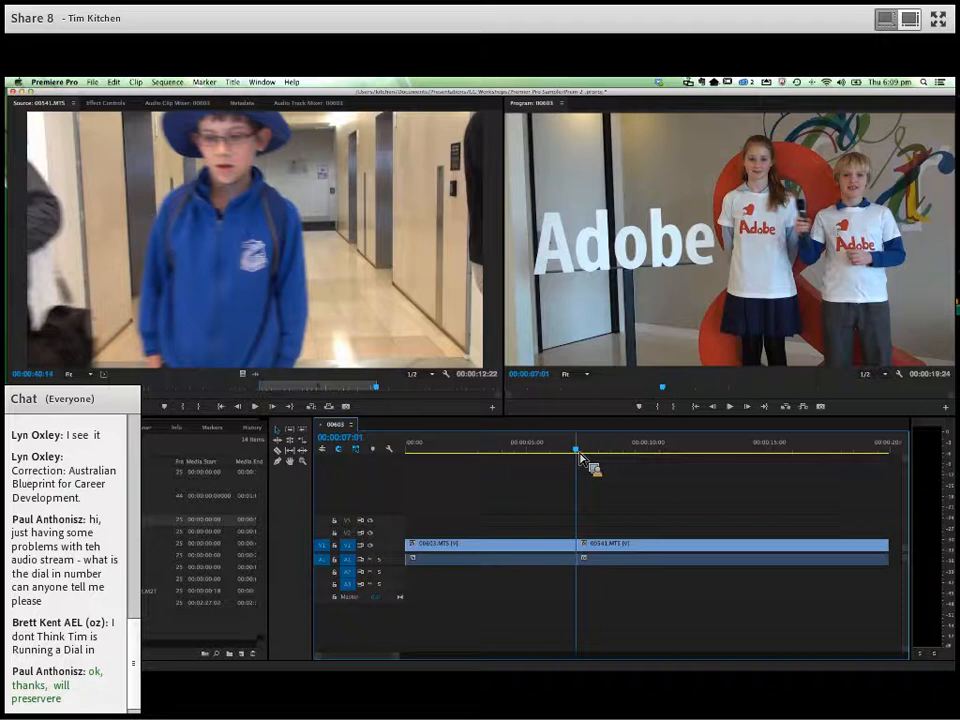
{"action": "left_click_drag", "start_coordinate": [577, 456], "coordinate": [553, 457]}
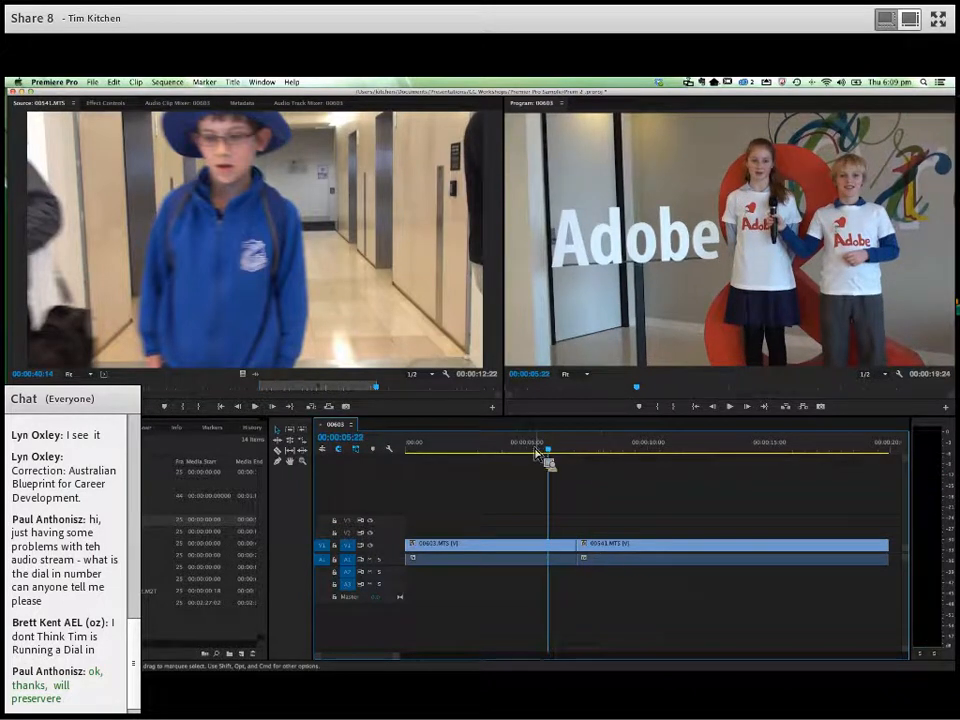
{"action": "key", "text": "space"}
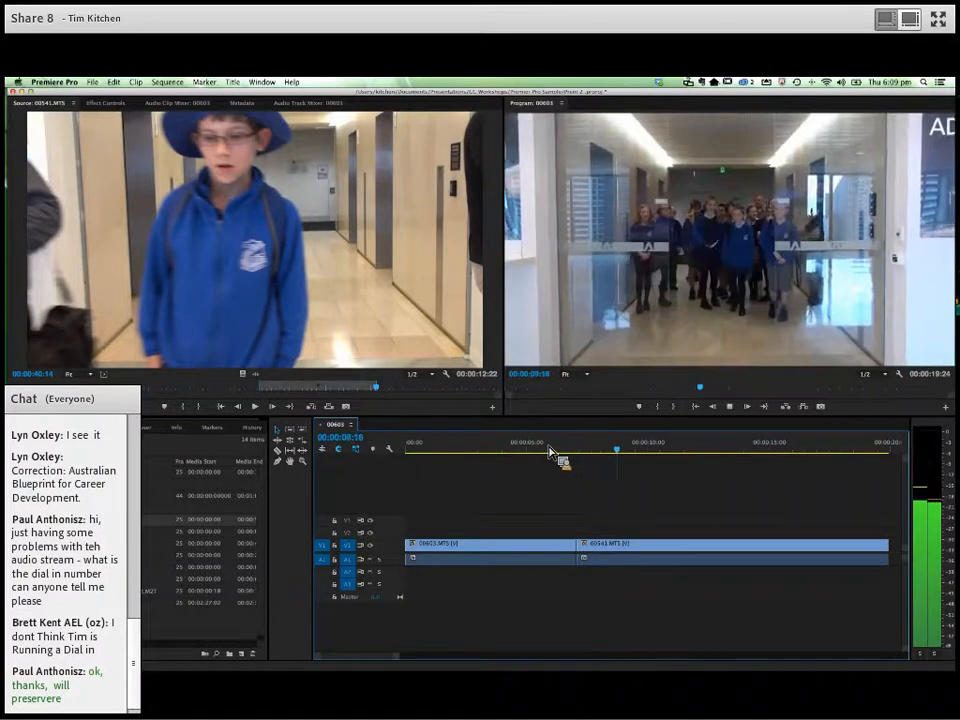
{"action": "key", "text": "space"}
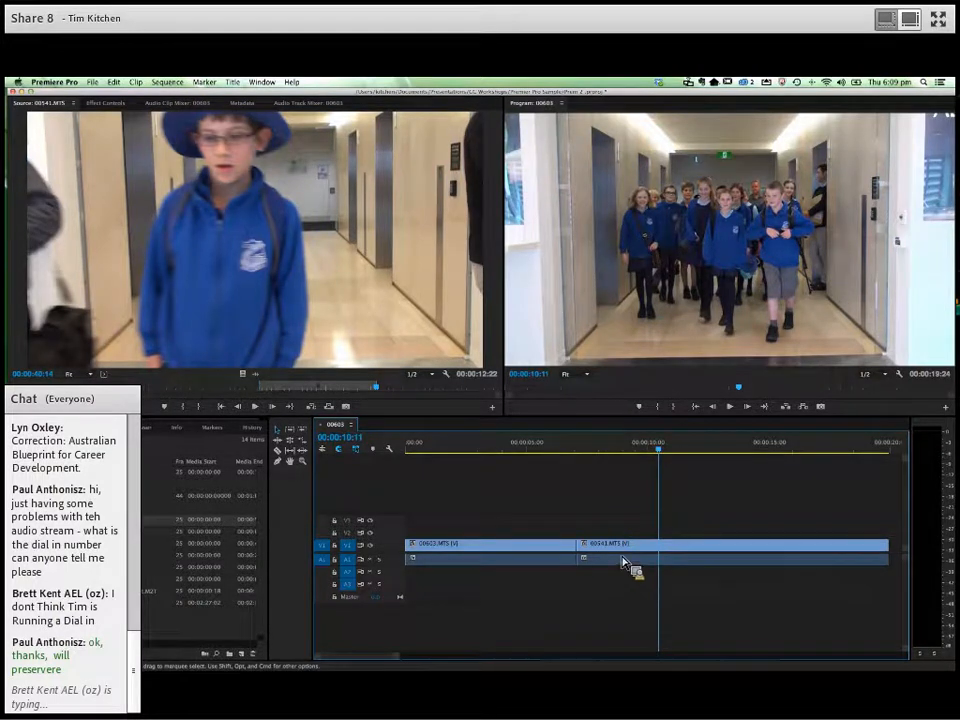
{"action": "key", "text": "space"}
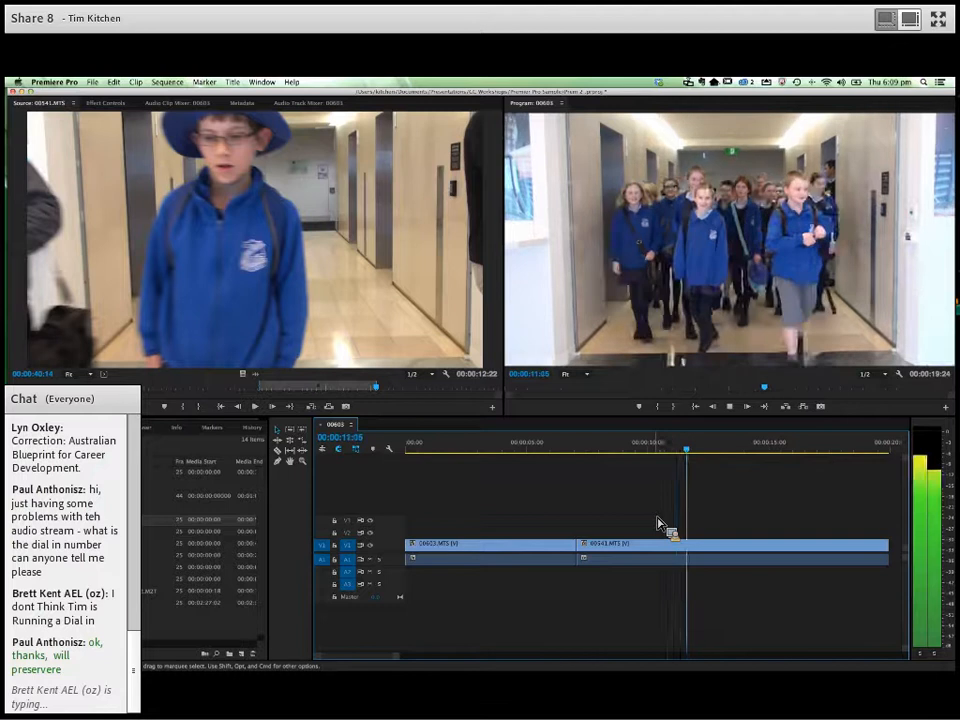
{"action": "key", "text": "space"}
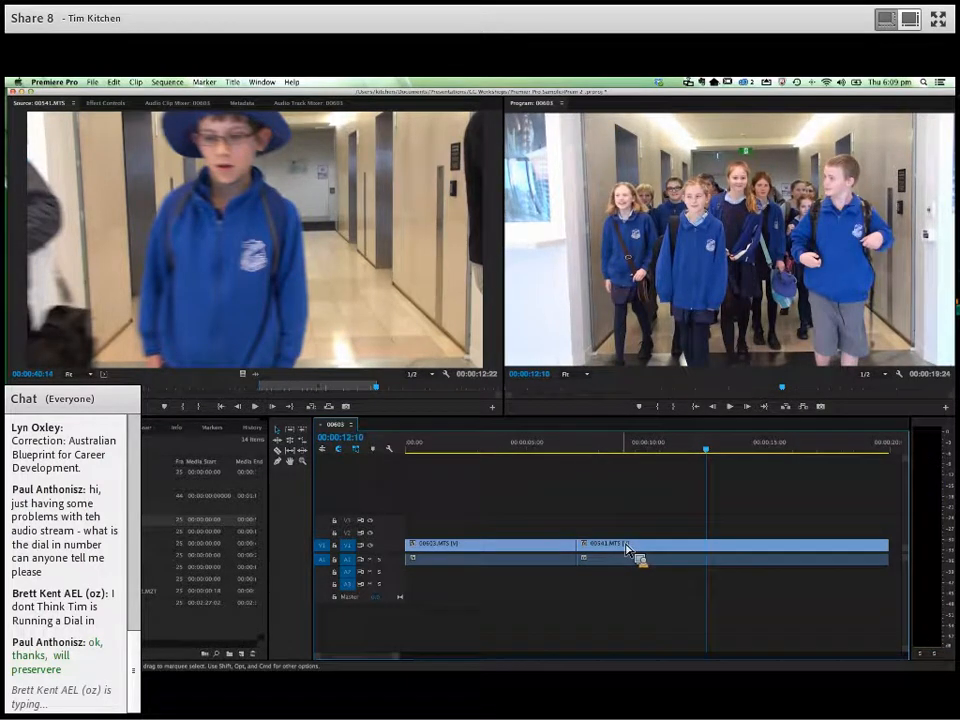
- Delete the 00541.MTS clip from the timeline and return to its marked section in the source monitor
{"action": "left_click", "coordinate": [627, 547]}
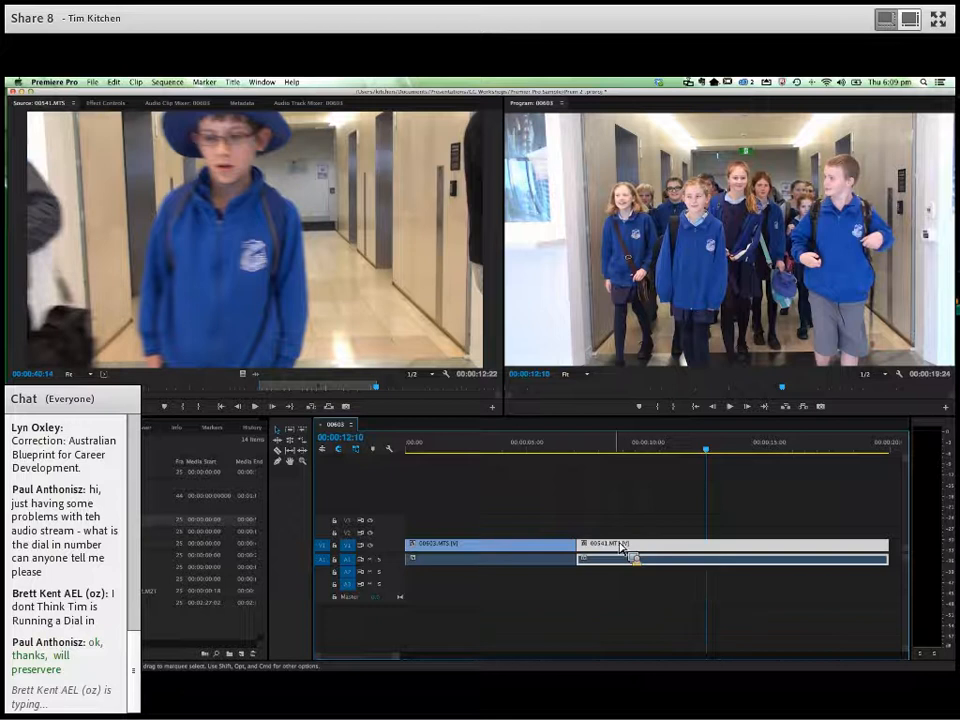
{"action": "key", "text": "Delete"}
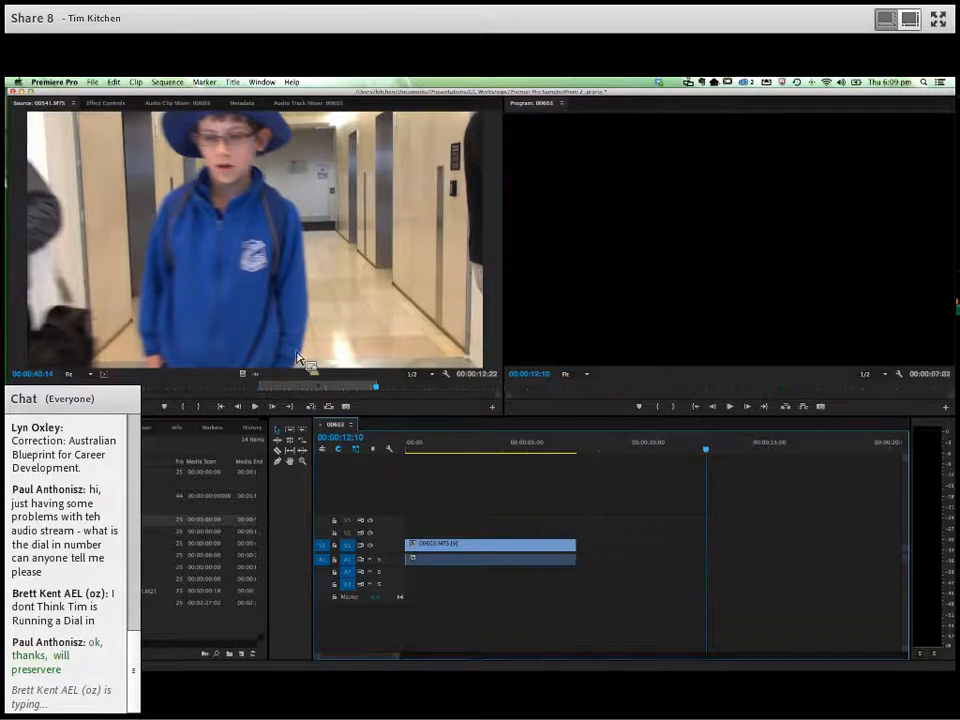
{"action": "left_click", "coordinate": [265, 390]}
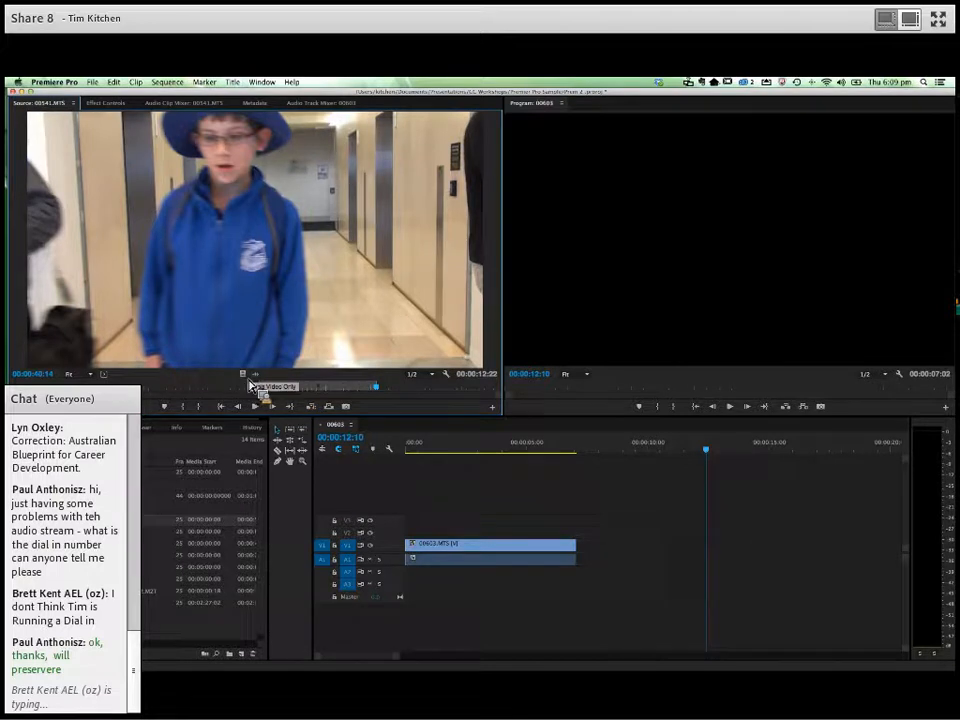
- Place only the video of the marked 00541.MTS section after 00603.MTS, then undo back to the 00541.MTS clip with its audio
{"action": "left_click_drag", "start_coordinate": [246, 381], "coordinate": [584, 556]}
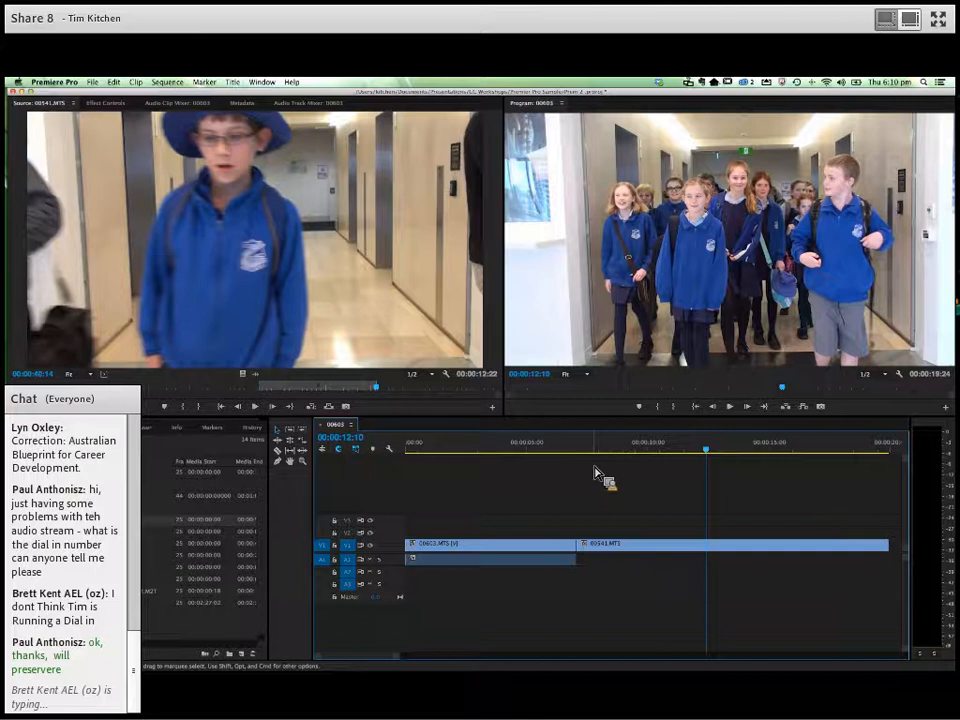
{"action": "key", "text": "super+z"}
{"action": "key", "text": "super+z"}
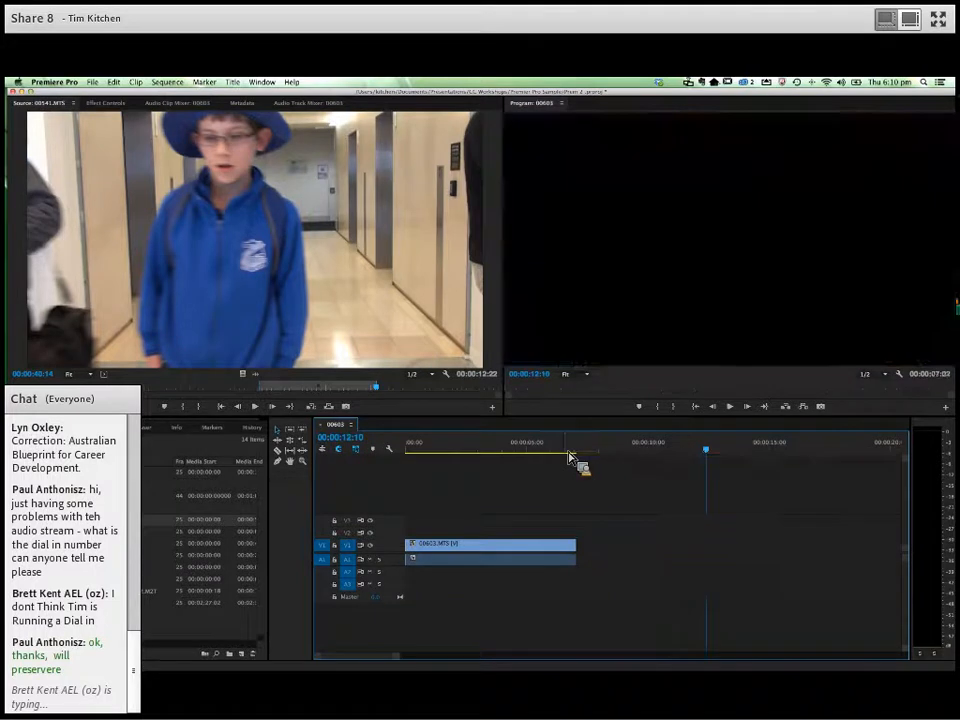
- Lock track V1, delete the audio of the 00541.MTS clip, and unlock V1 again
{"action": "left_click", "coordinate": [334, 546]}
{"action": "left_click", "coordinate": [643, 558]}
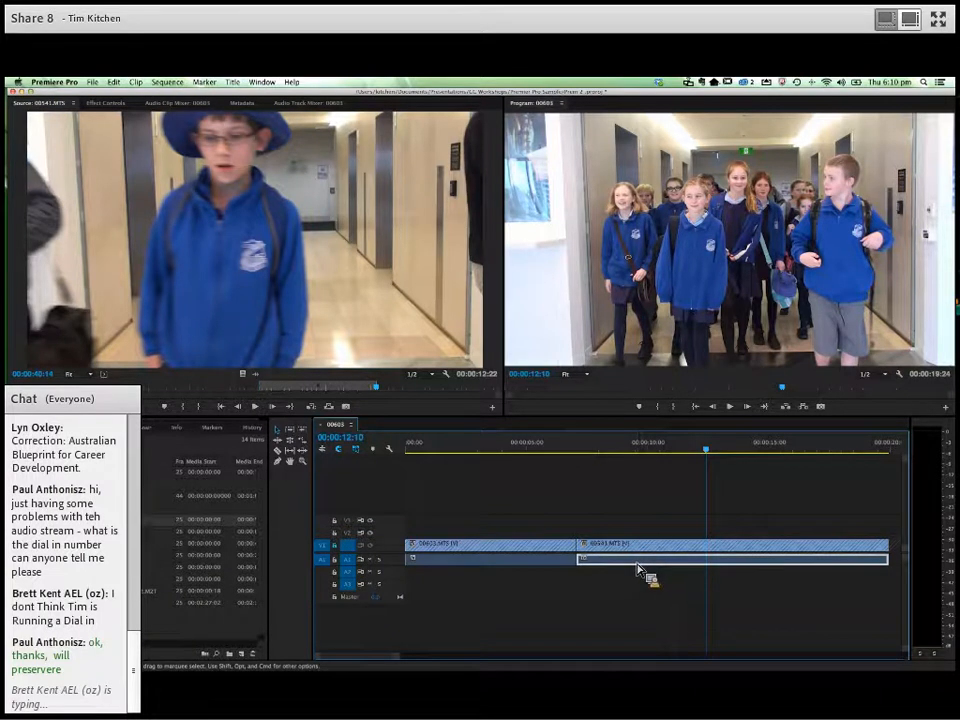
{"action": "key", "text": "Delete"}
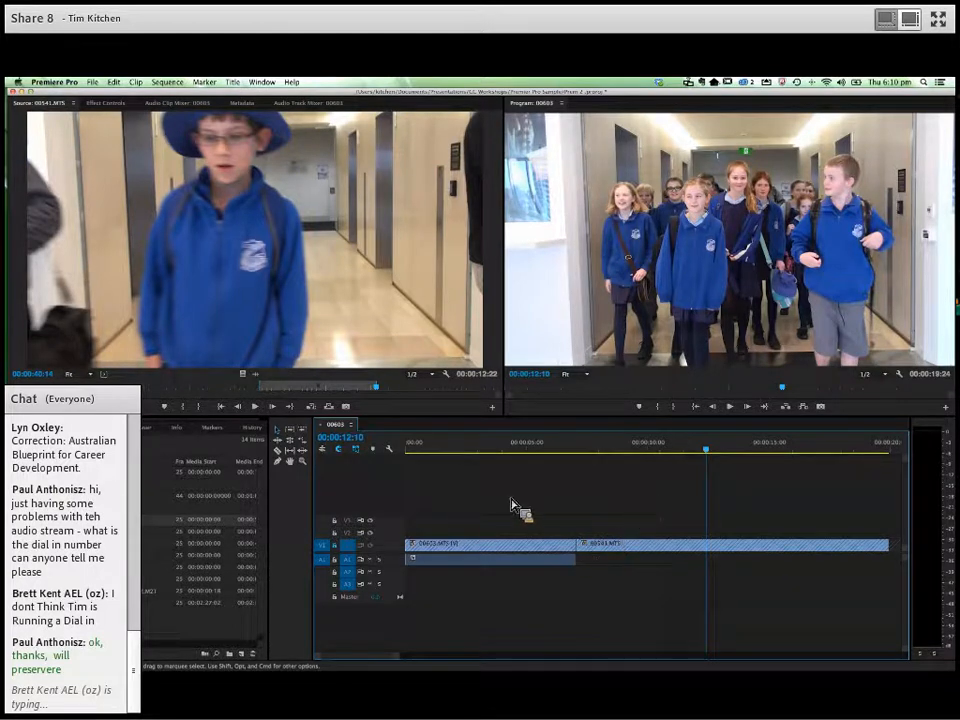
{"action": "left_click", "coordinate": [553, 447]}
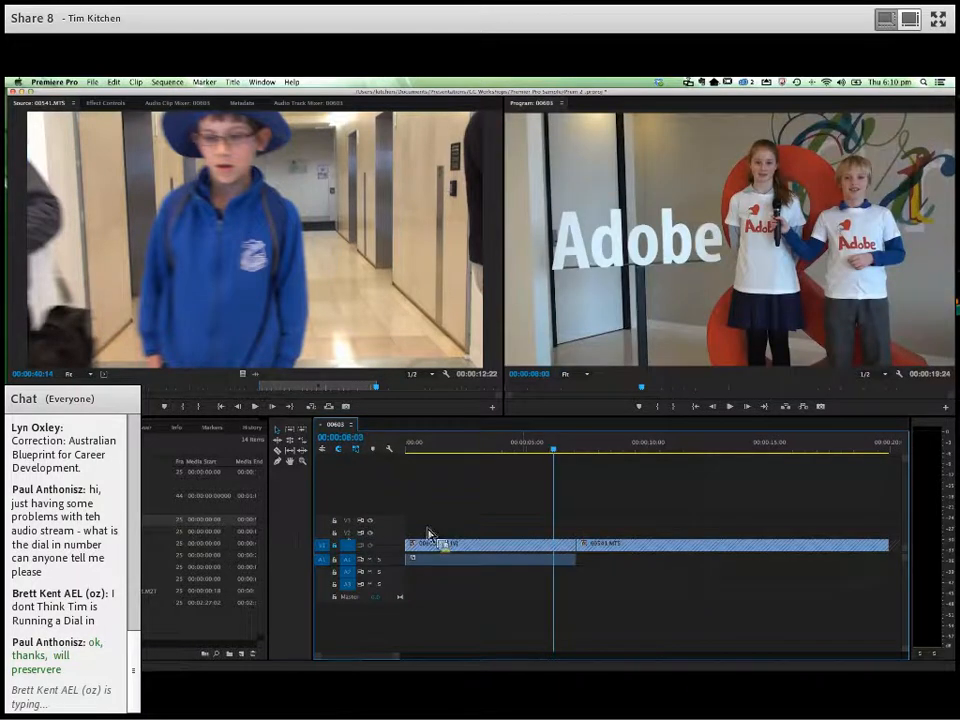
{"action": "left_click", "coordinate": [335, 545]}
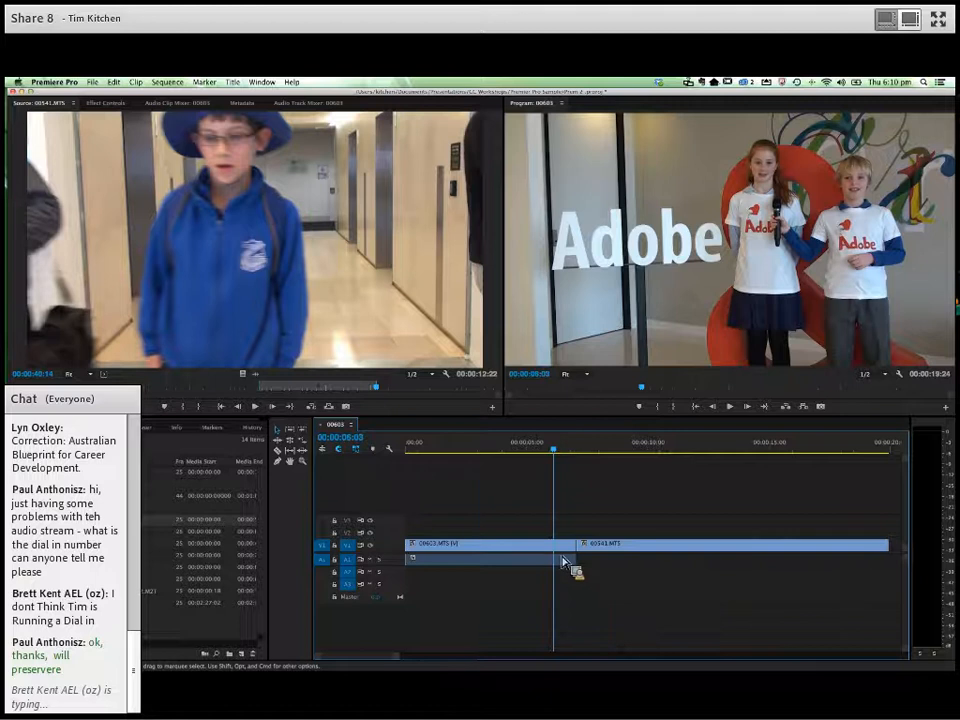
- Play the end of 00603.MTS and move the 00541.MTS clip earlier to 00:00:06:21, overwriting the end of 00603.MTS
{"action": "left_click", "coordinate": [484, 450]}
{"action": "key", "text": "space"}
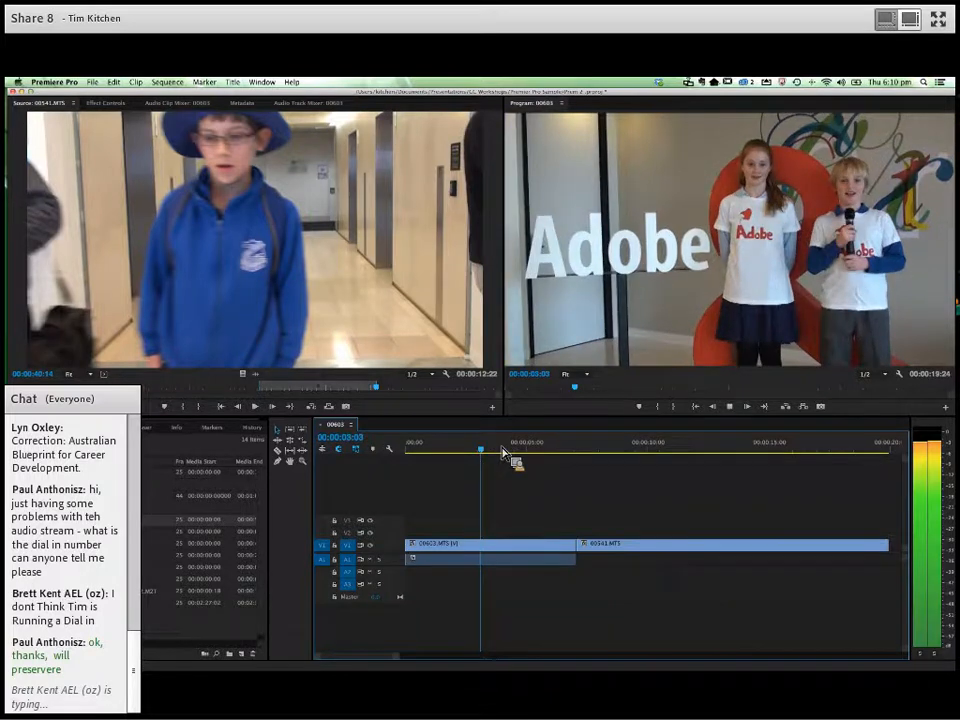
{"action": "left_click", "coordinate": [571, 455]}
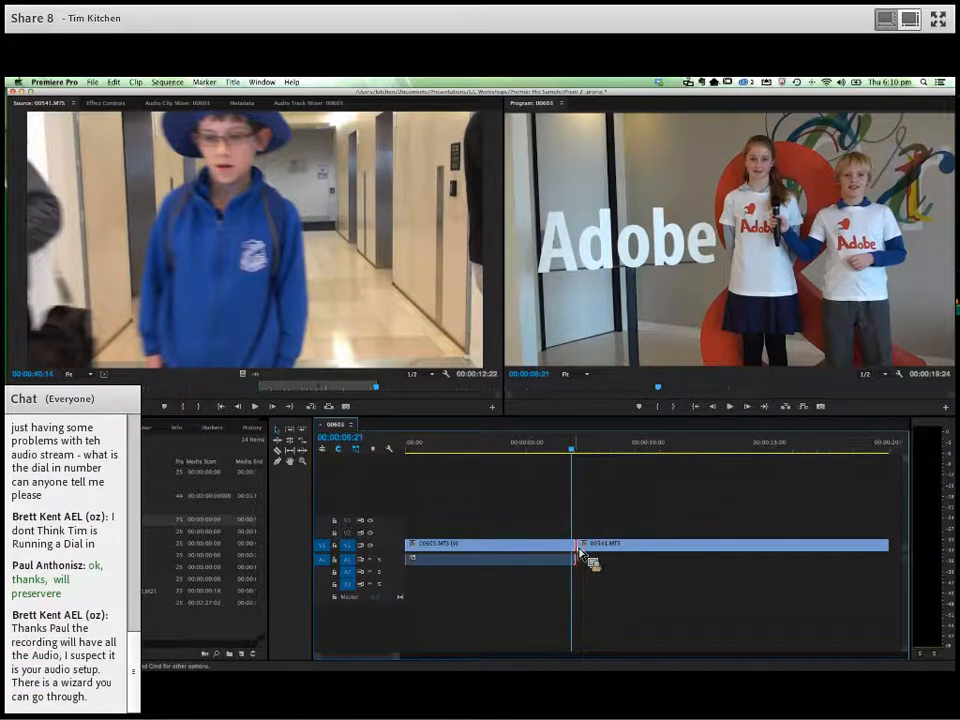
{"action": "mouse_move", "coordinate": [578, 549]}
{"action": "left_mouse_down"}
{"action": "mouse_move", "coordinate": [553, 560]}
{"action": "mouse_move", "coordinate": [596, 553]}
{"action": "mouse_move", "coordinate": [585, 556]}
{"action": "left_mouse_up"}
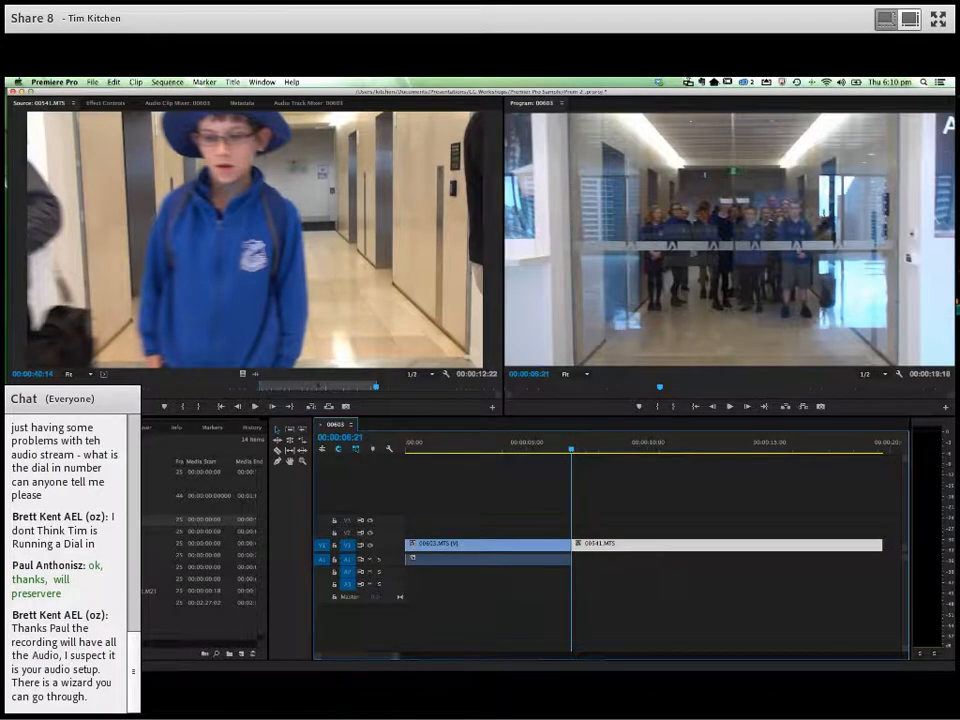
- Open ELH2.aif, place it on audio track A2 from the start of the 00541.MTS clip, and play across the cut
{"action": "double_click", "coordinate": [88, 496]}
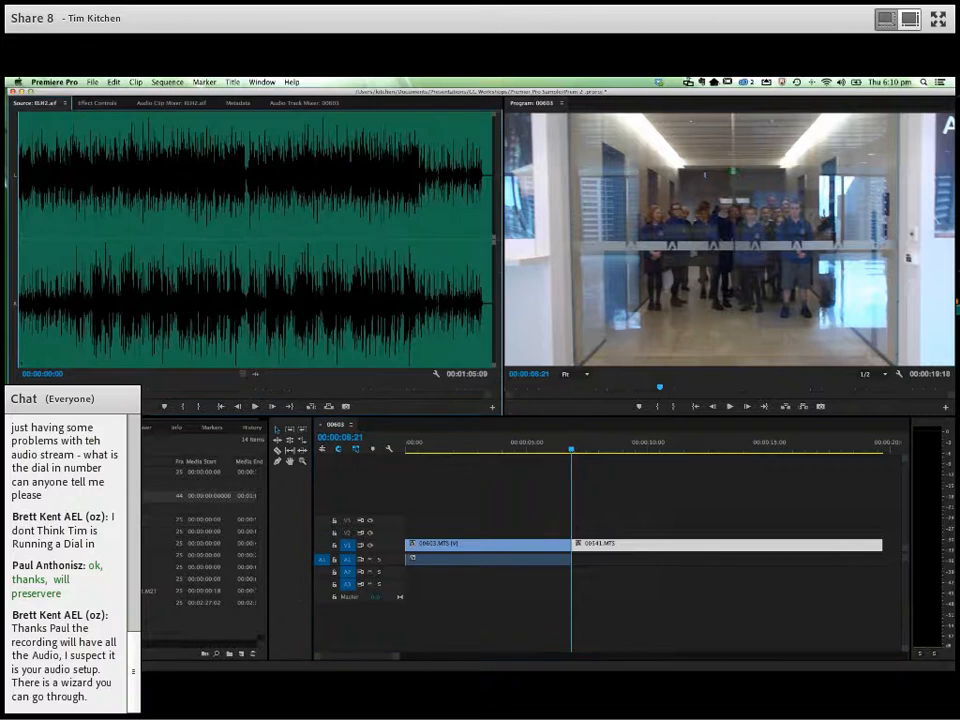
{"action": "left_click_drag", "start_coordinate": [172, 320], "coordinate": [21, 156]}
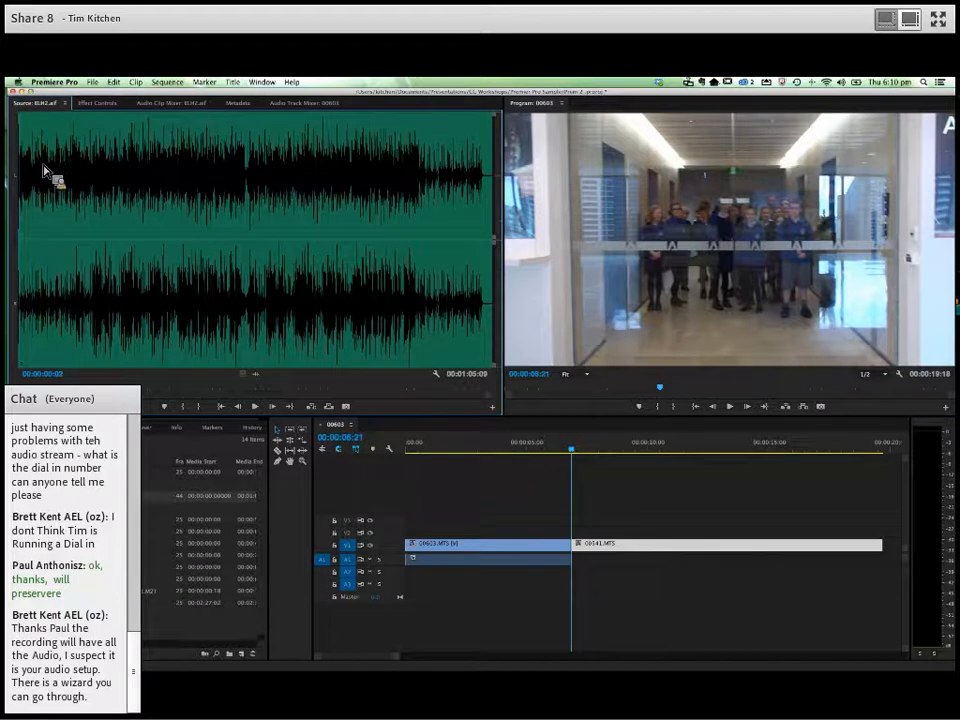
{"action": "left_click_drag", "start_coordinate": [117, 192], "coordinate": [172, 396]}
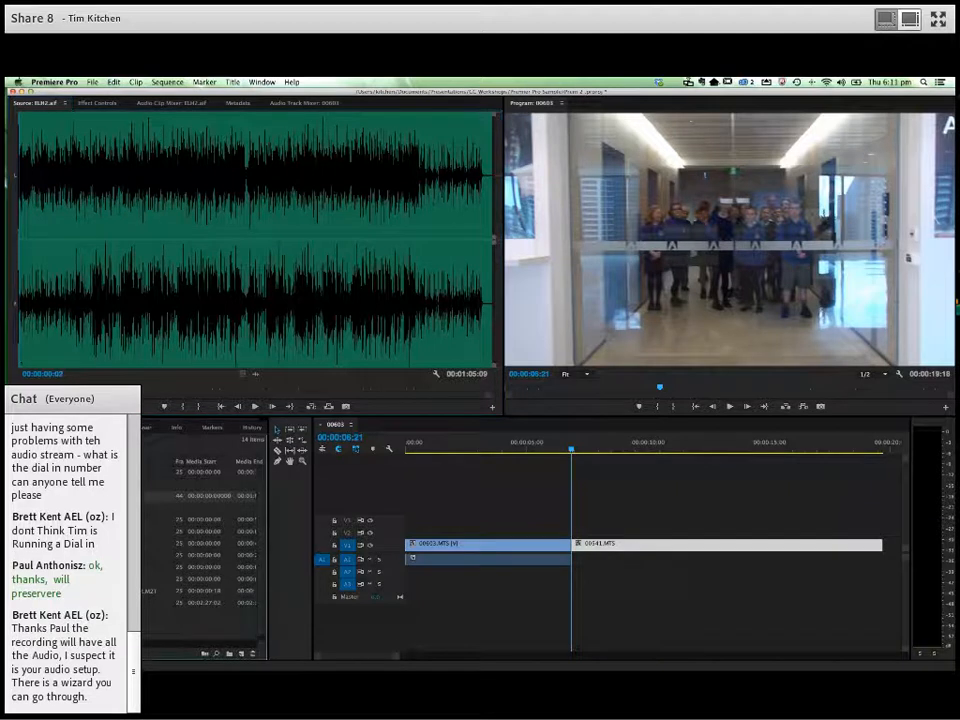
{"action": "left_click_drag", "start_coordinate": [183, 533], "coordinate": [577, 577]}
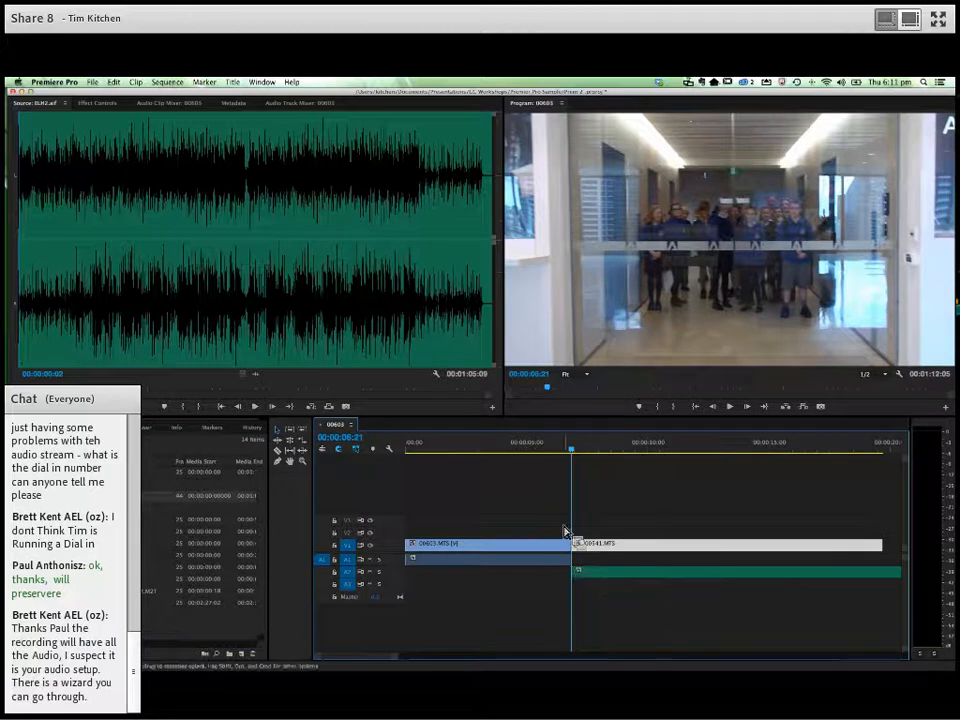
{"action": "left_click", "coordinate": [506, 451]}
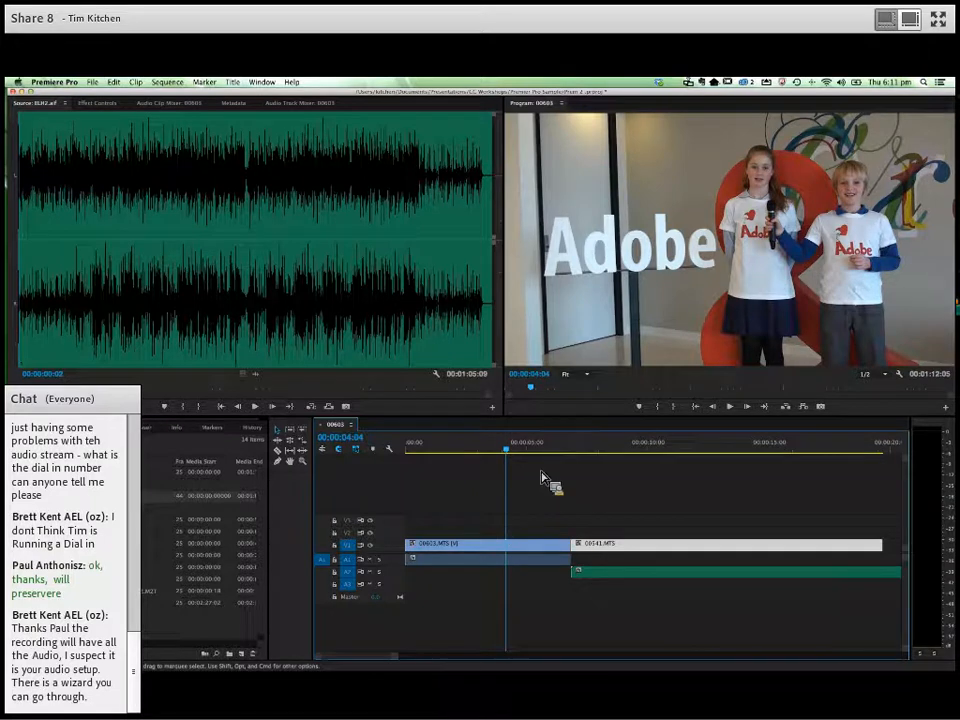
{"action": "key", "text": "space"}
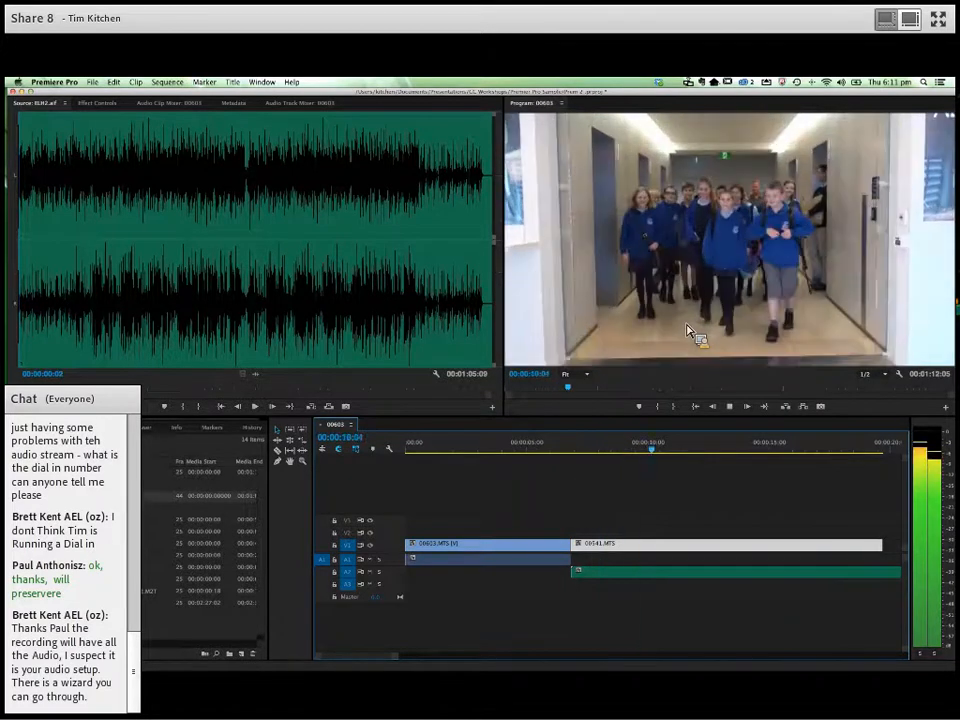
{"action": "key", "text": "space"}
- Set the speed of the 00541.MTS clip in the timeline to 300%
{"action": "left_click", "coordinate": [596, 491]}
{"action": "scroll", "coordinate": [592, 503], "scroll_direction": "right", "scroll_amount": 2}
{"action": "scroll", "coordinate": [591, 496], "scroll_direction": "left", "scroll_amount": 1}
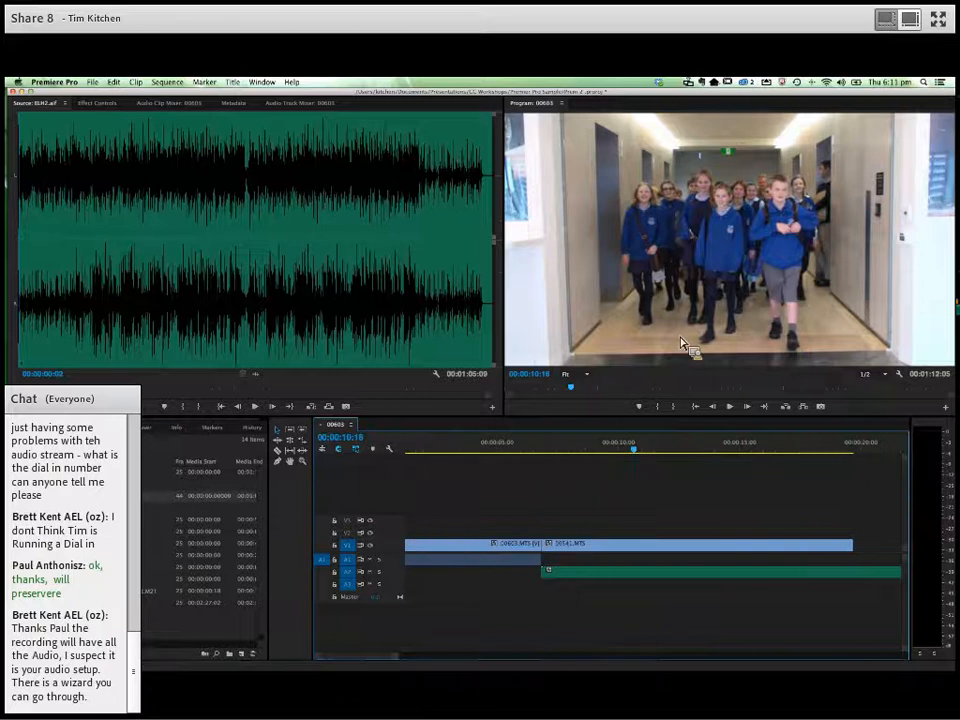
{"action": "right_click", "coordinate": [587, 551]}
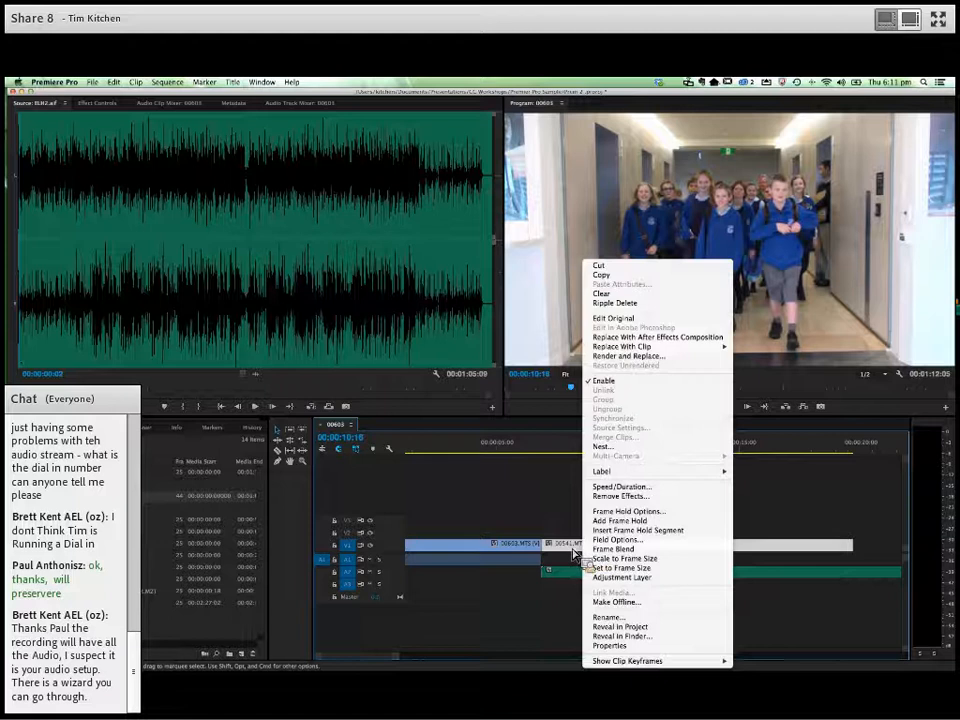
{"action": "left_click", "coordinate": [628, 488]}
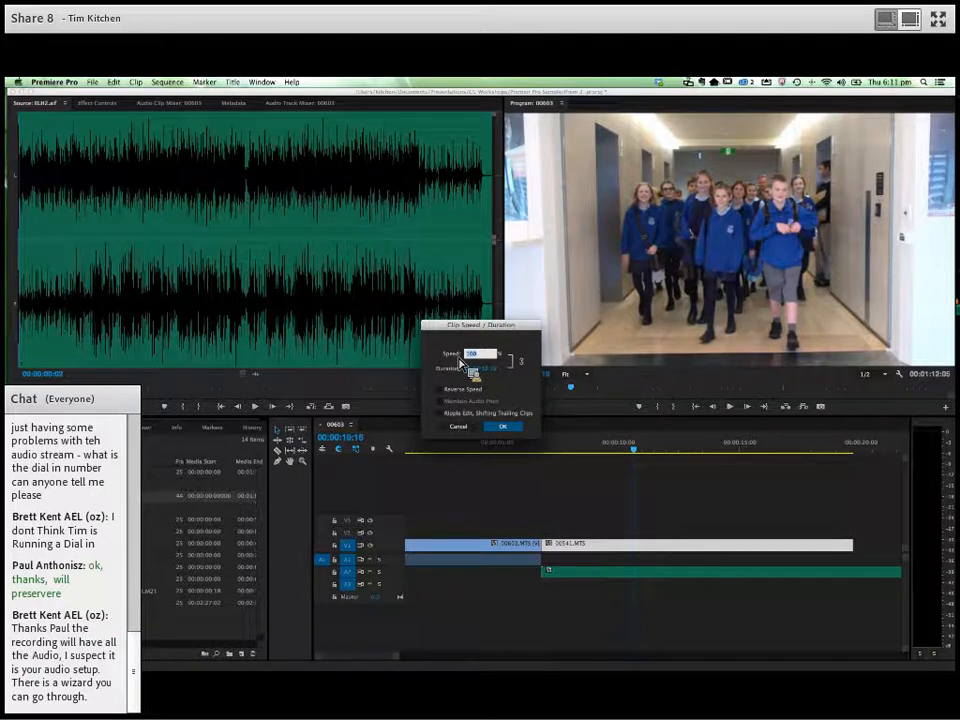
{"action": "left_click", "coordinate": [504, 426]}
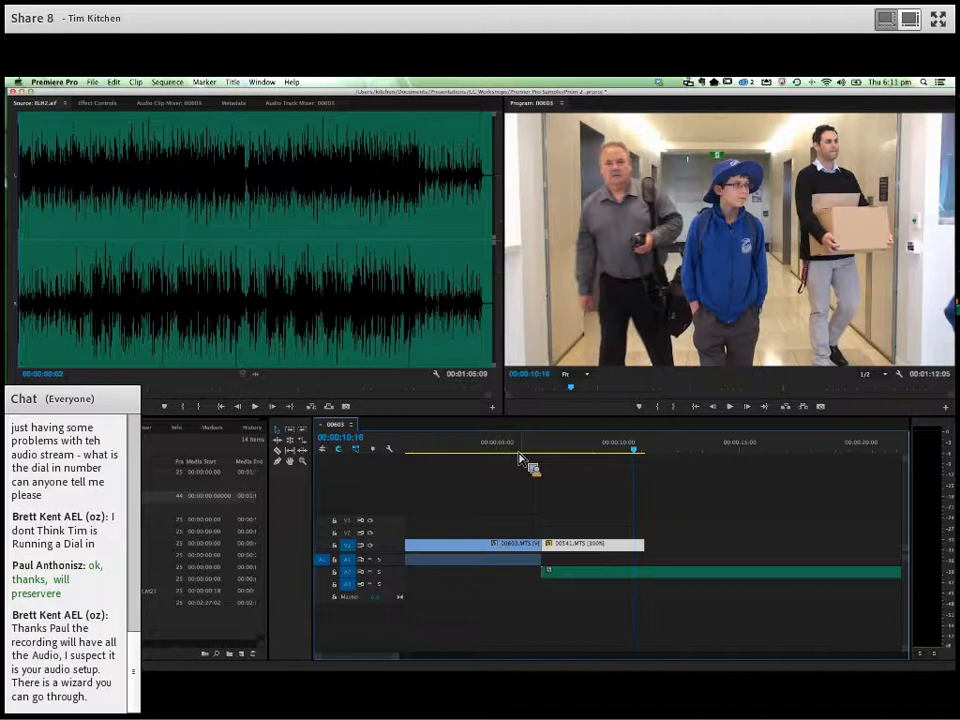
- Play the sped-up 00541.MTS clip from just before the cut and trim its end to 00:00:10:20
{"action": "left_click", "coordinate": [516, 451]}
{"action": "key", "text": "space"}
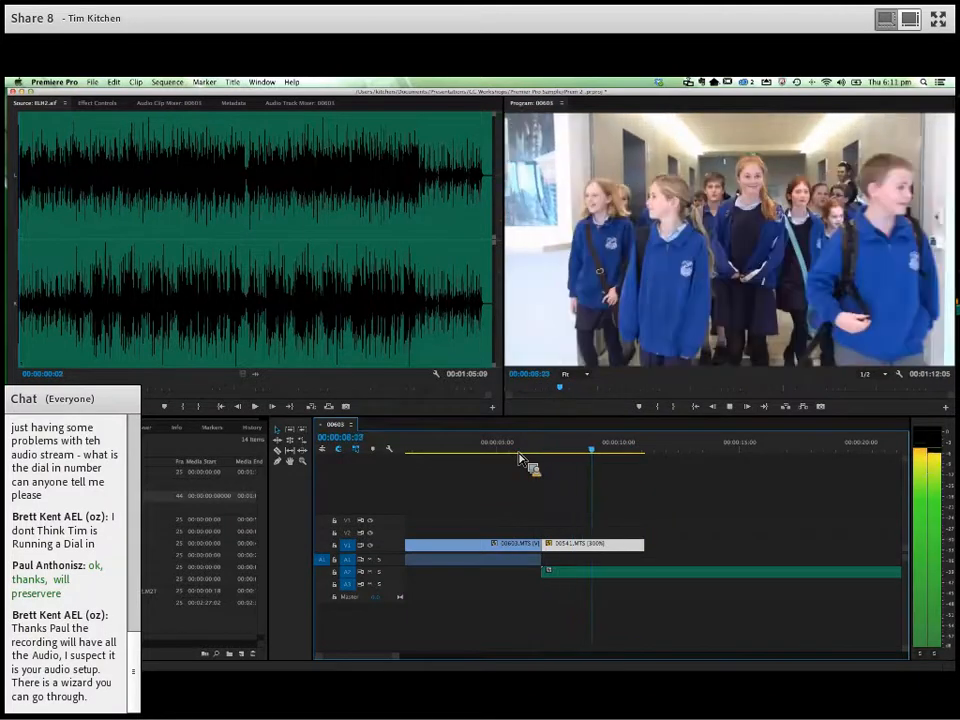
{"action": "key", "text": "space"}
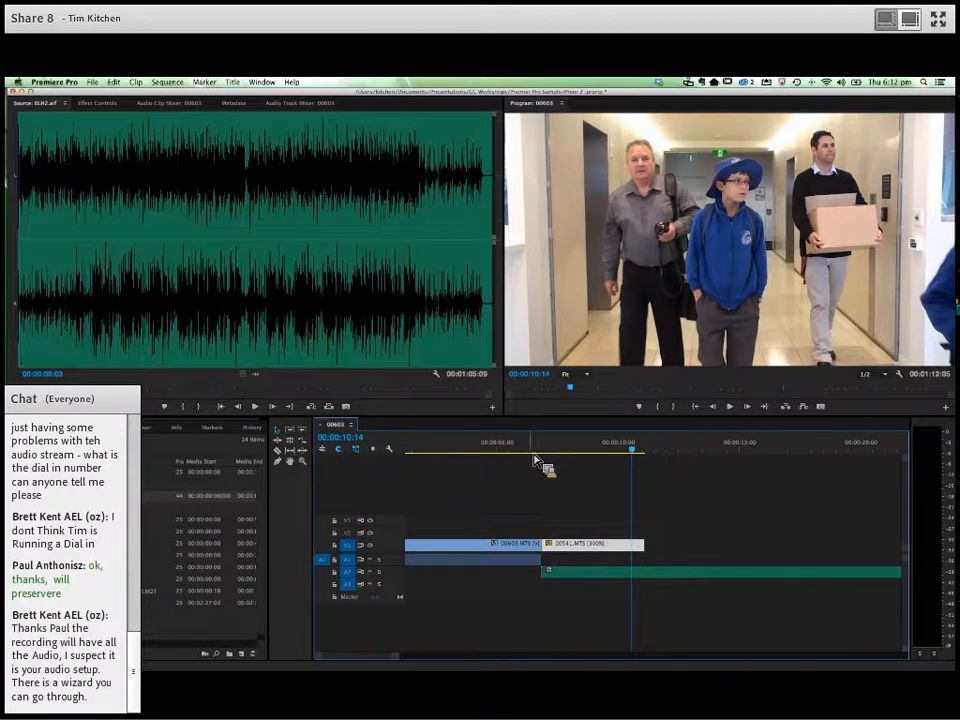
{"action": "left_click", "coordinate": [534, 457]}
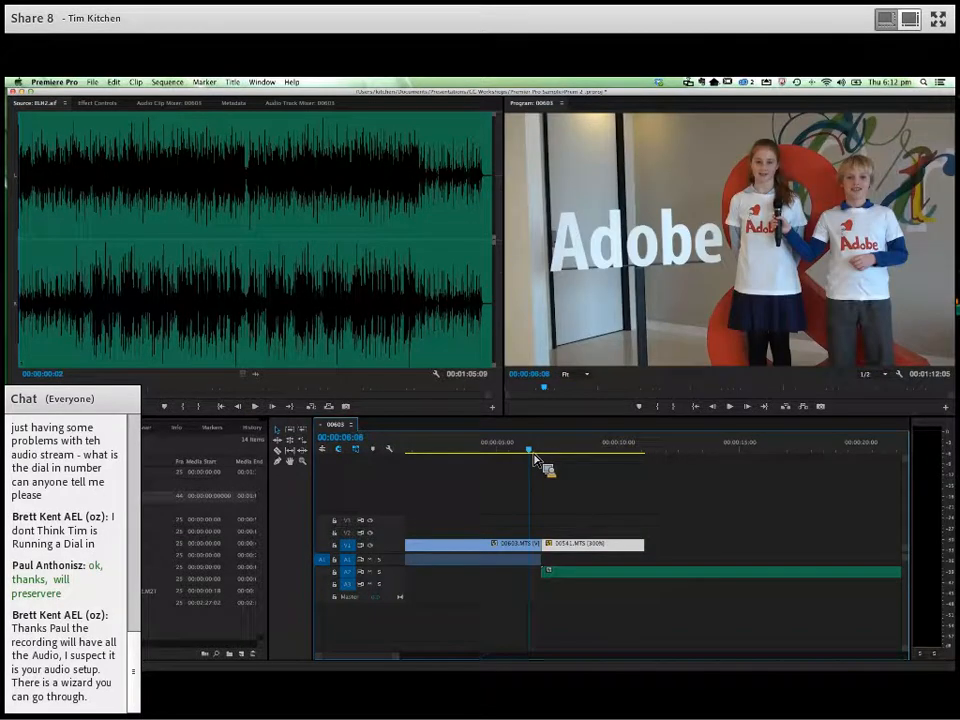
{"action": "key", "text": "space"}
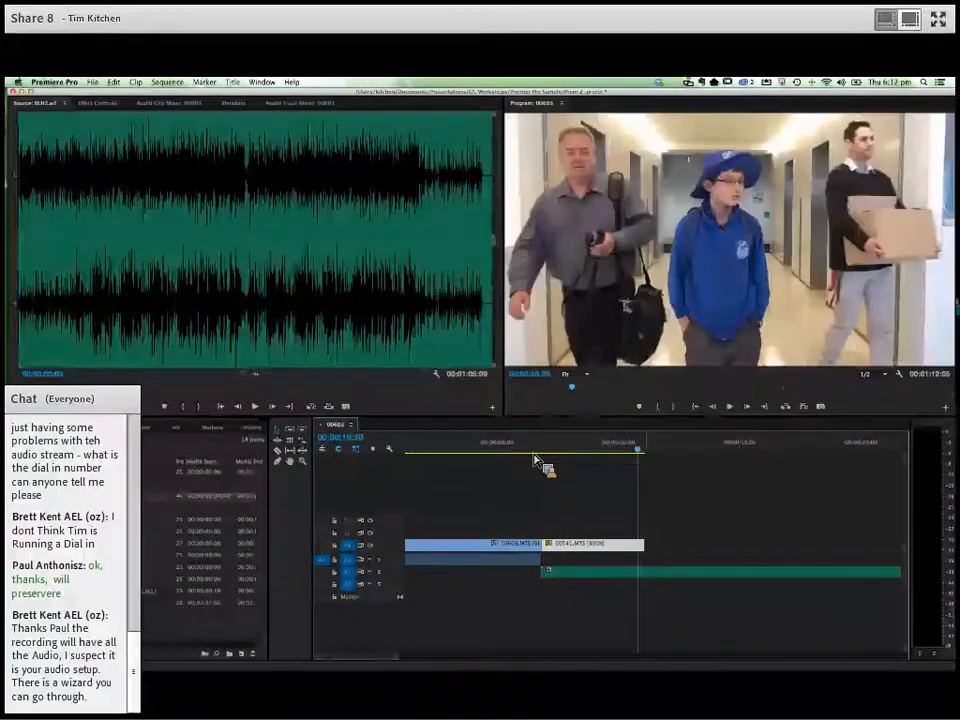
{"action": "left_click_drag", "start_coordinate": [644, 549], "coordinate": [637, 549]}
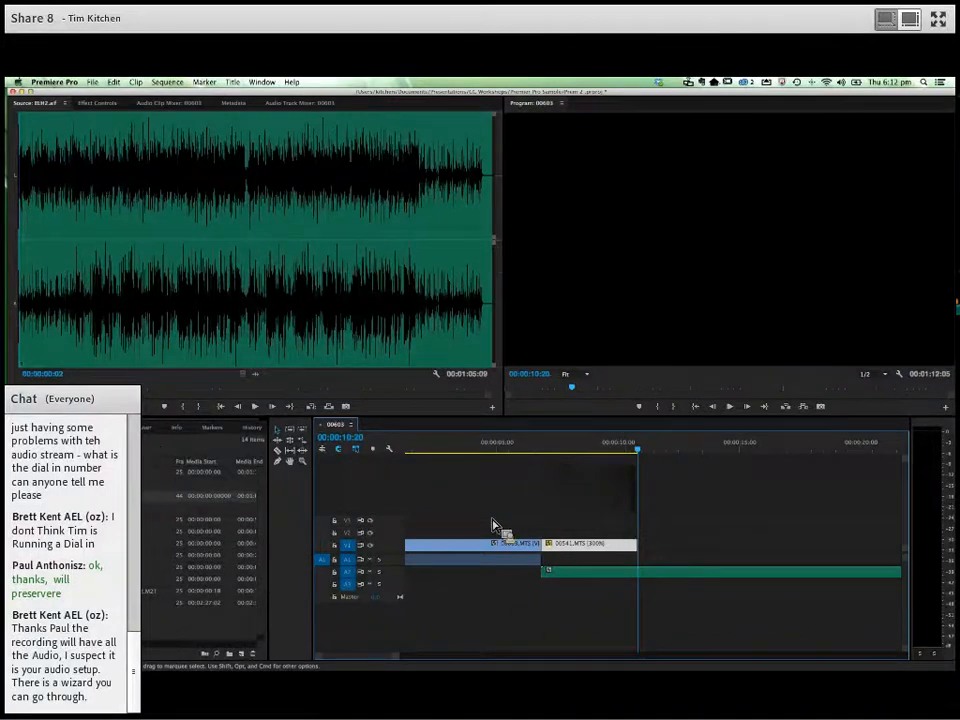
{"action": "left_click", "coordinate": [118, 531]}
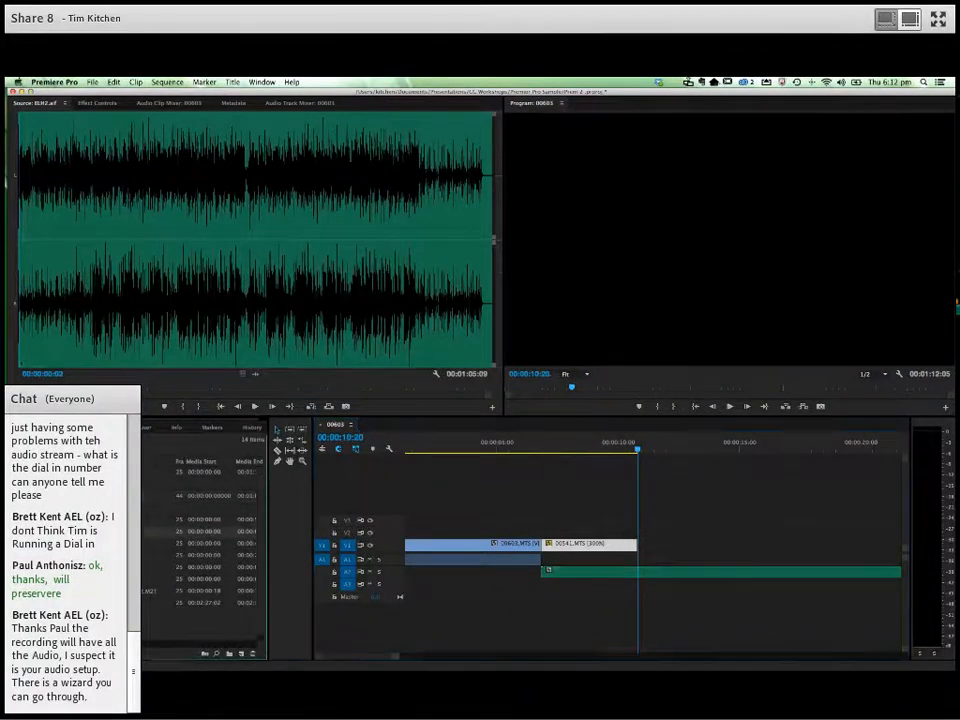
{"action": "double_click", "coordinate": [118, 531]}
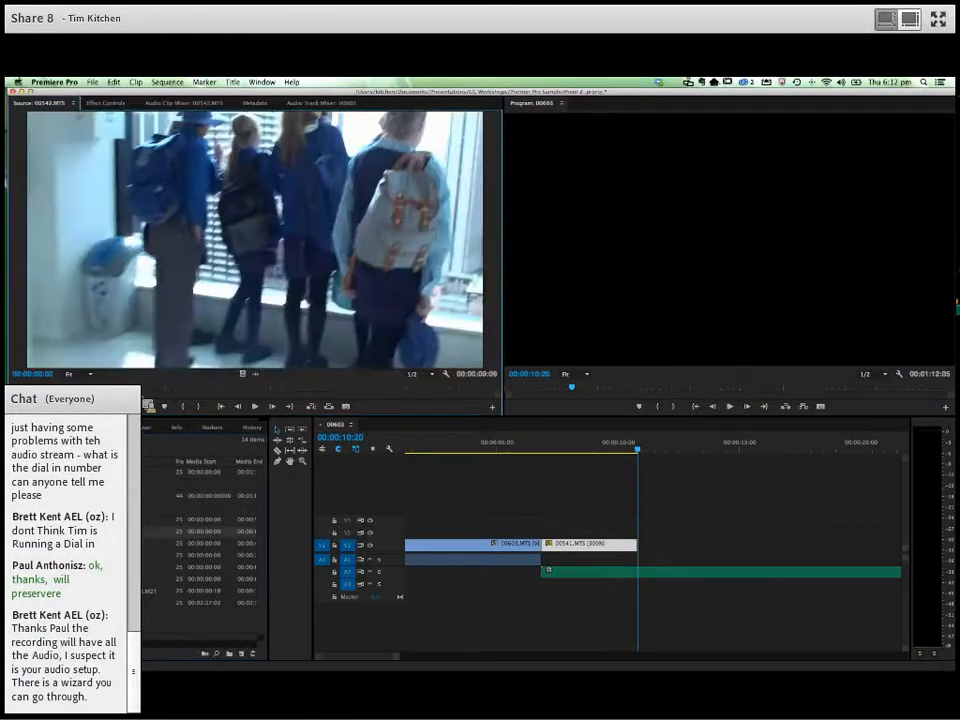
{"action": "key", "text": "space"}
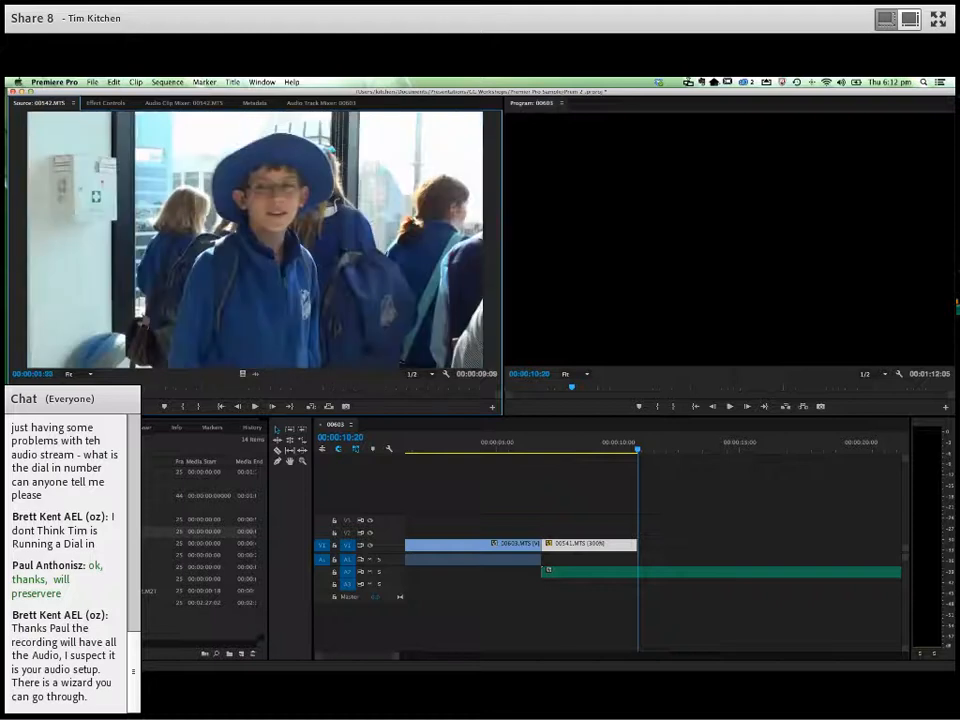
- Open 00541.MTS in the source monitor and mark its In point at 00:00:49:21 and Out point at 00:00:51:15
{"action": "double_click", "coordinate": [118, 519]}
{"action": "left_click", "coordinate": [295, 388]}
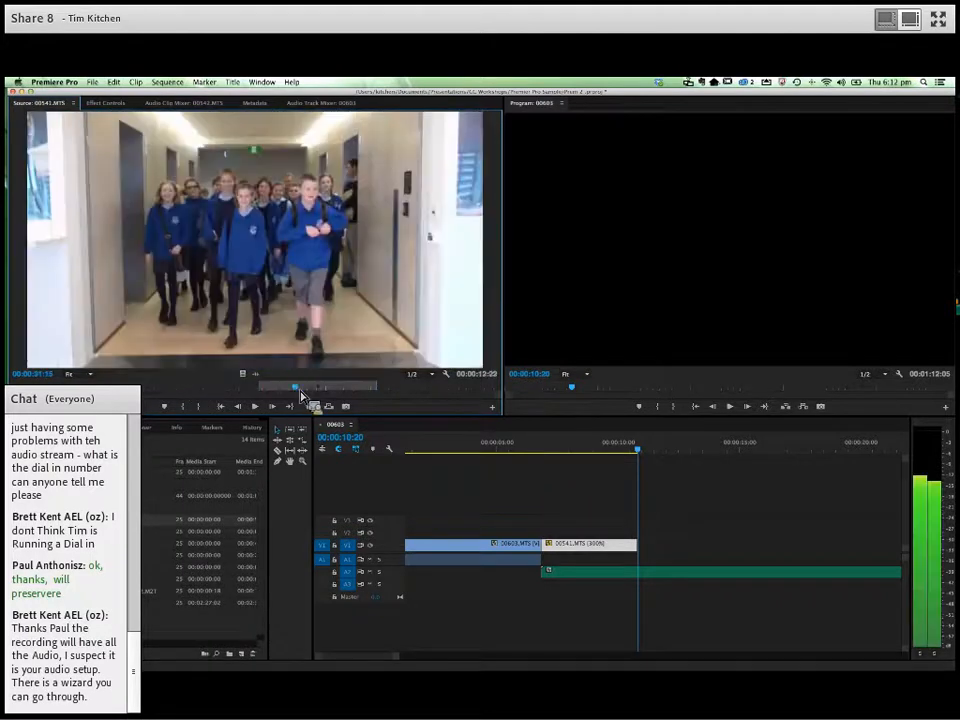
{"action": "left_click_drag", "start_coordinate": [393, 396], "coordinate": [455, 397]}
{"action": "key", "text": "i"}
{"action": "key", "text": "space"}
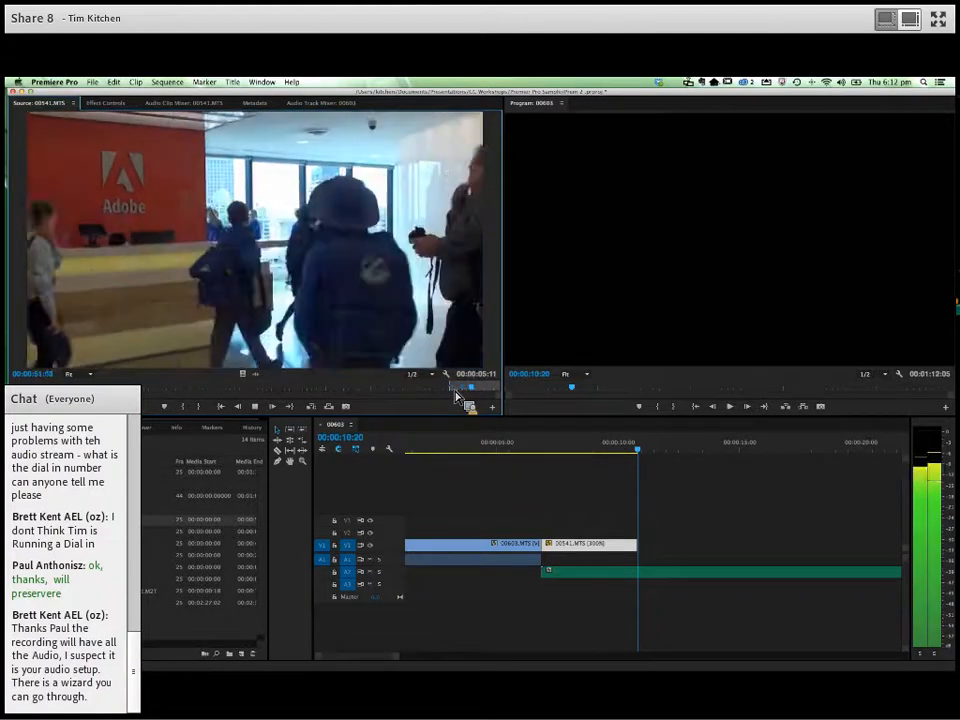
{"action": "left_click_drag", "start_coordinate": [463, 394], "coordinate": [462, 395]}
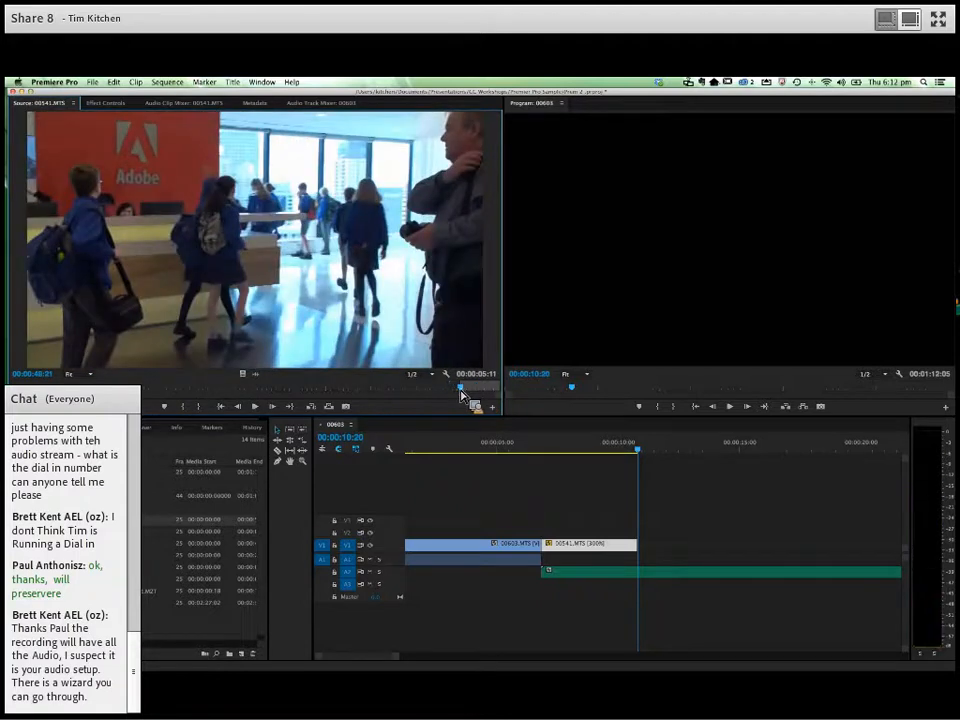
{"action": "key", "text": "space"}
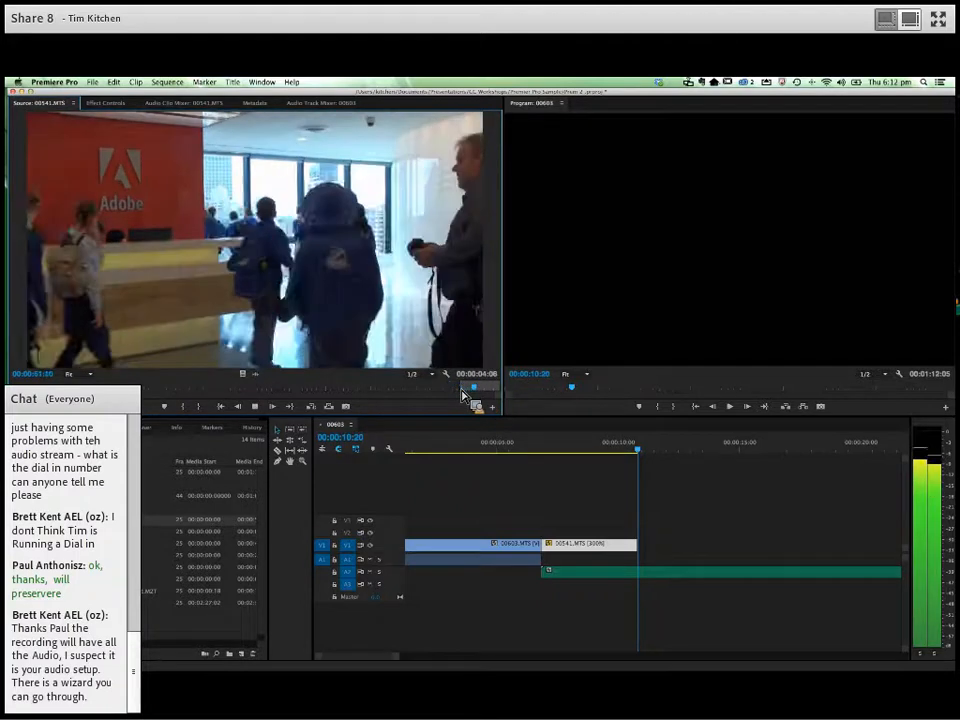
{"action": "key", "text": "space"}
{"action": "key", "text": "o"}
- Place only the video of the marked 00541.MTS section directly after the 300% clip on V1 and play across the cut
{"action": "left_click_drag", "start_coordinate": [252, 381], "coordinate": [646, 550]}
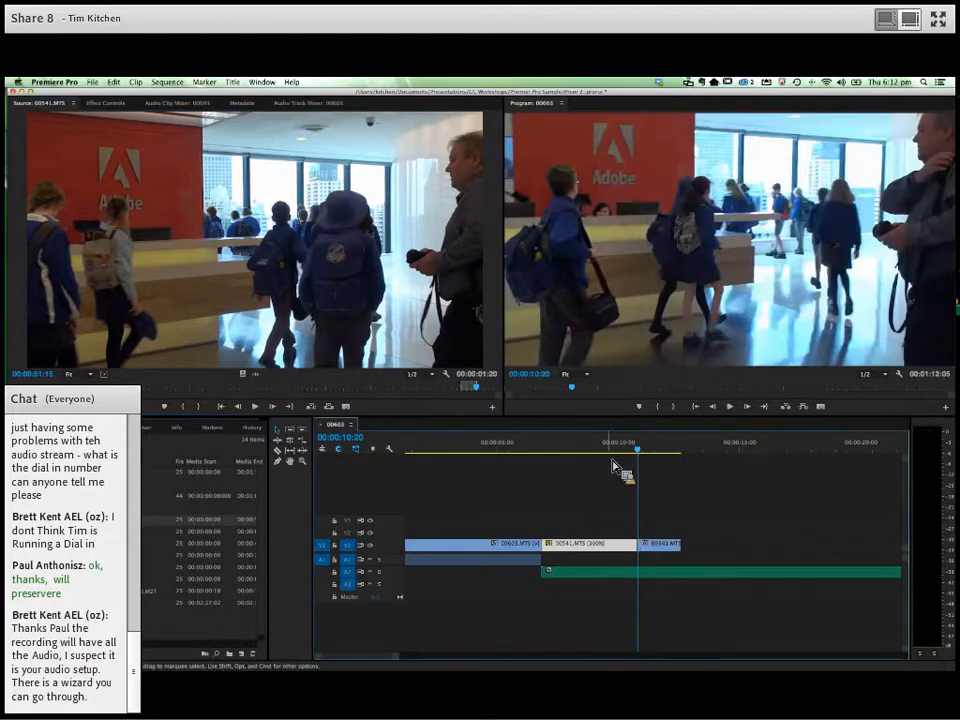
{"action": "left_click", "coordinate": [612, 453]}
{"action": "key", "text": "space"}
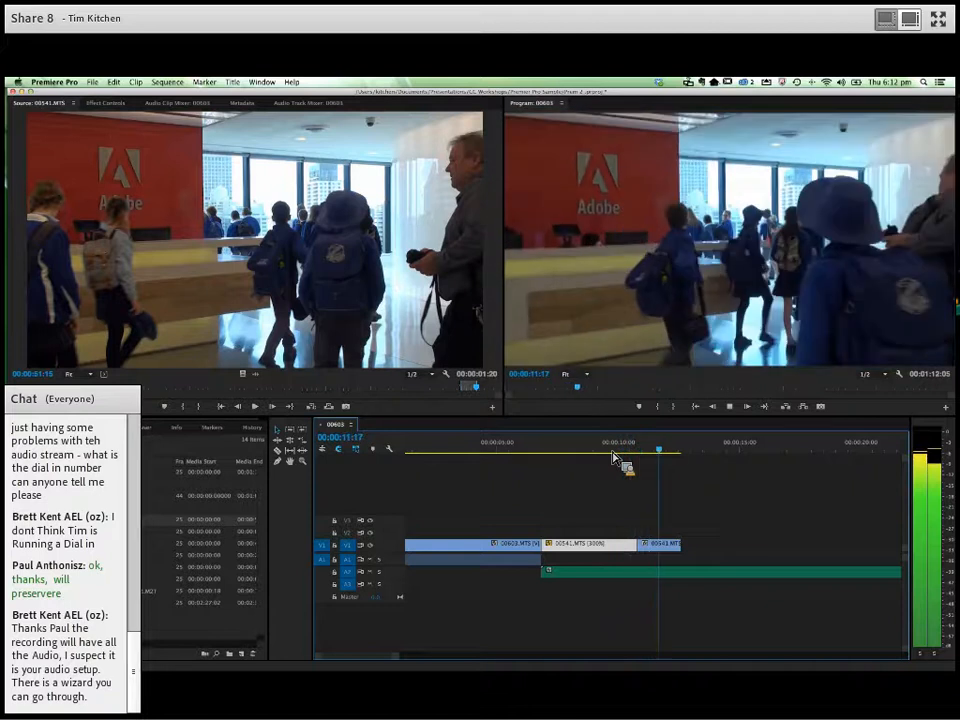
{"action": "key", "text": "space"}
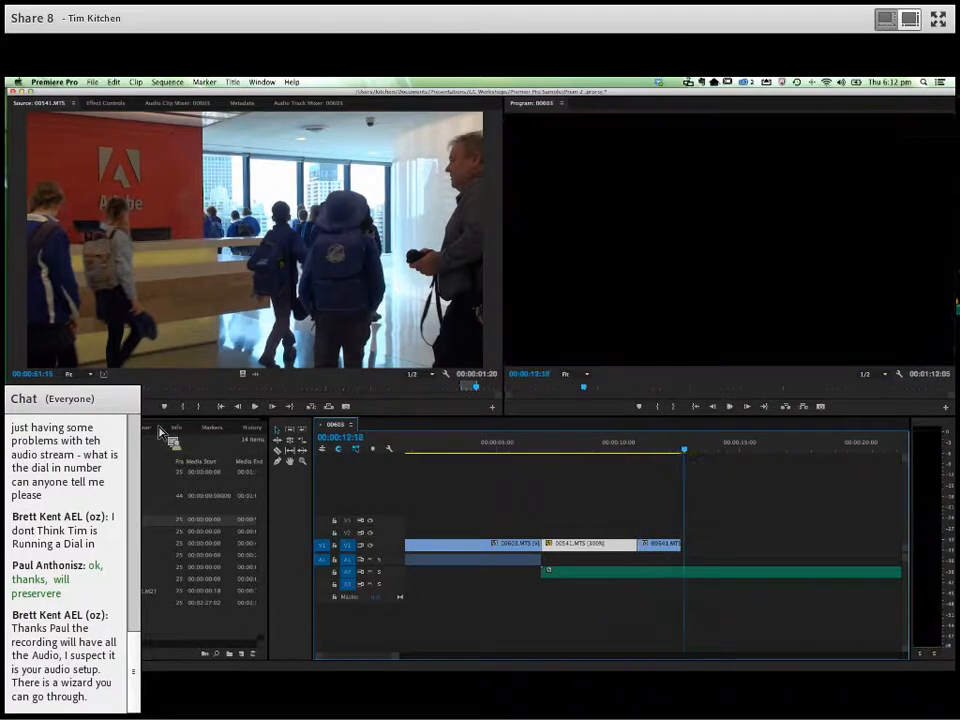
- Mark a 00:00:03:08 section of 00542.MTS ending at 00:00:05:16 and place only its video directly after the last clip on V1
{"action": "double_click", "coordinate": [110, 531]}
{"action": "key", "text": "space"}
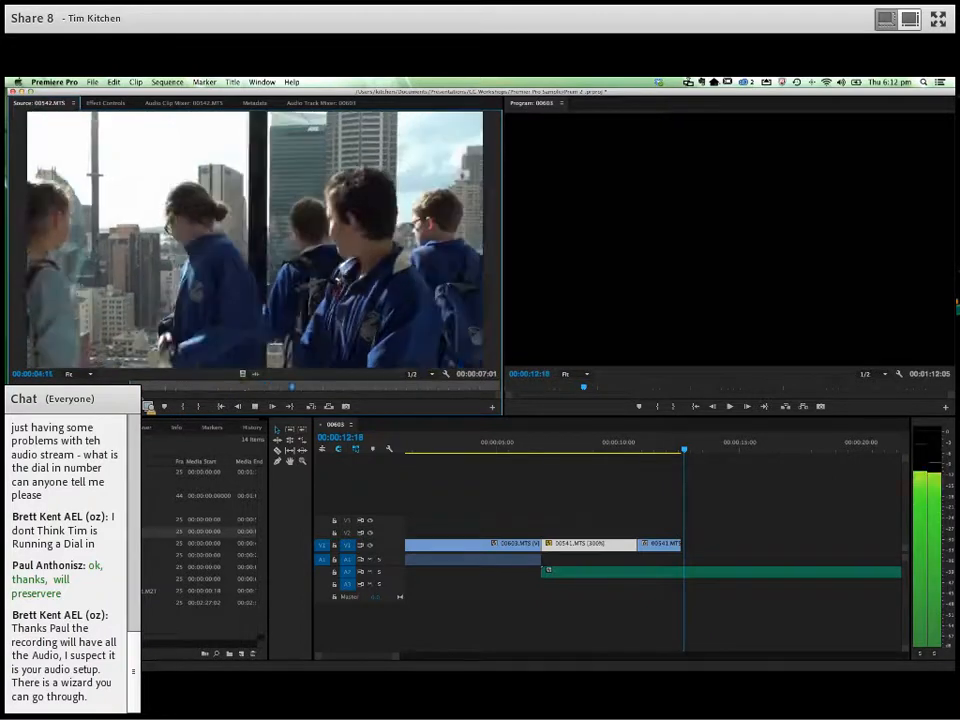
{"action": "key", "text": "space"}
{"action": "key", "text": "o"}
{"action": "left_click_drag", "start_coordinate": [247, 378], "coordinate": [688, 554]}
- Play across the cut into the 00542.MTS clip and trim the clip's end to 00:00:14:18
{"action": "left_click", "coordinate": [655, 453]}
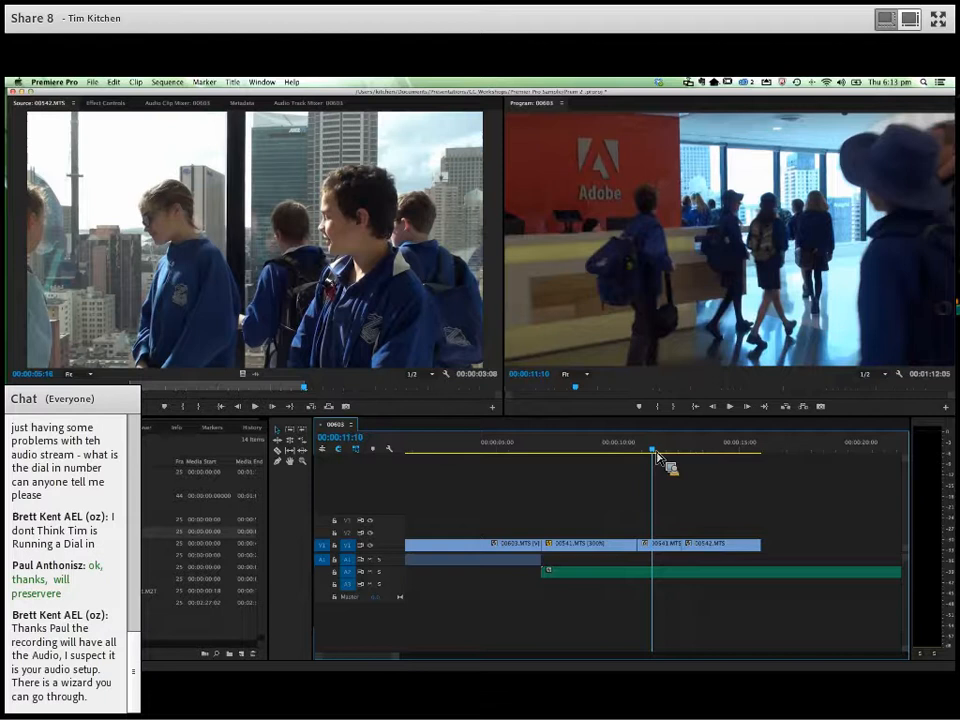
{"action": "key", "text": "space"}
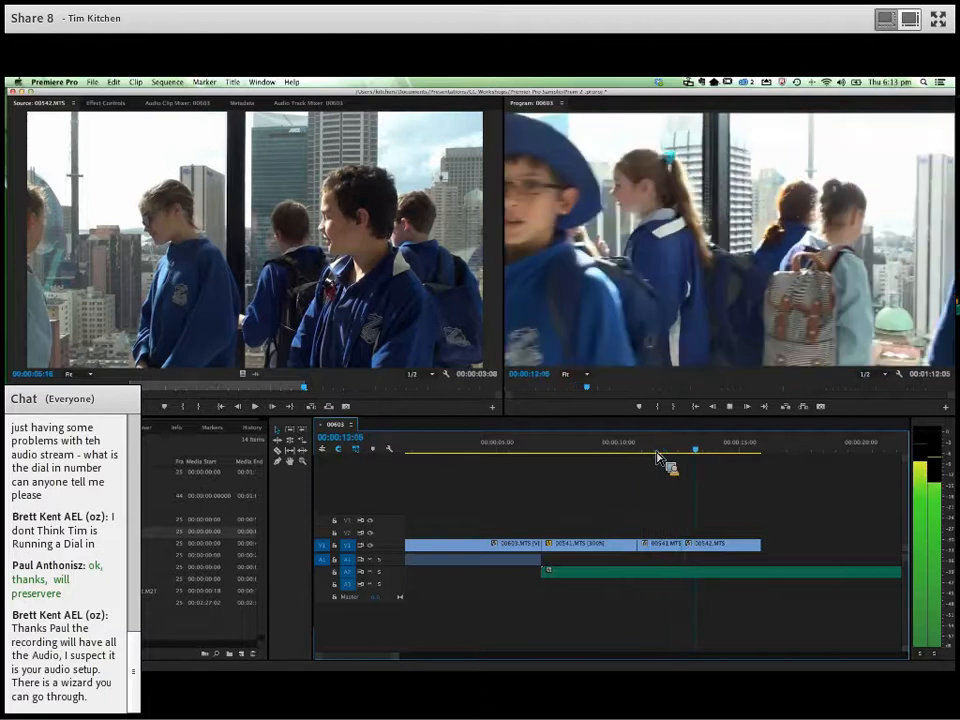
{"action": "key", "text": "space"}
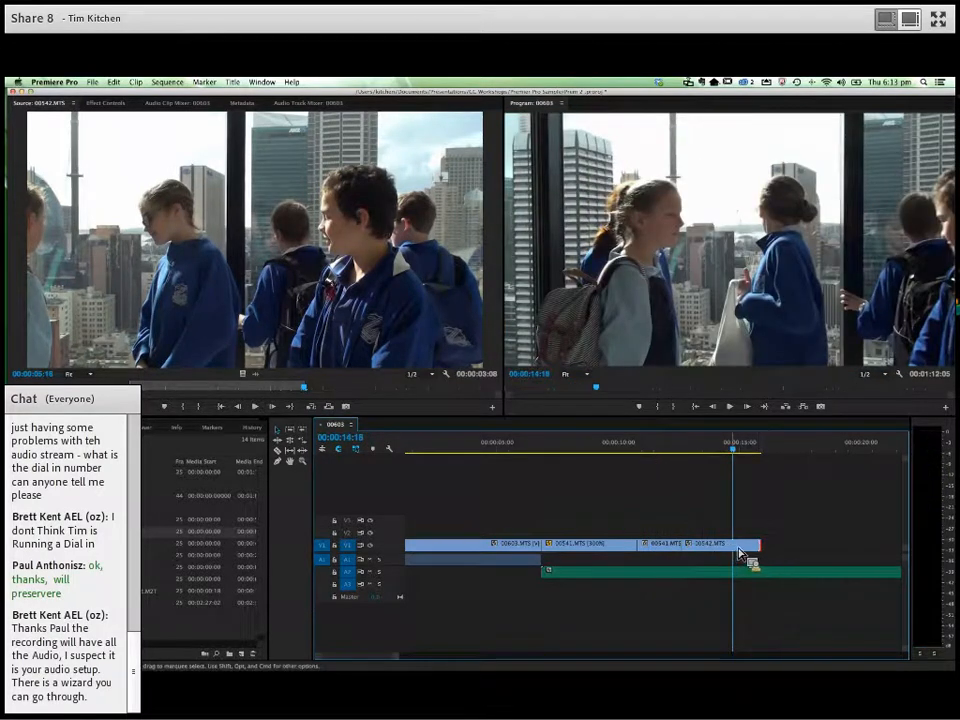
{"action": "left_click_drag", "start_coordinate": [762, 551], "coordinate": [732, 551]}
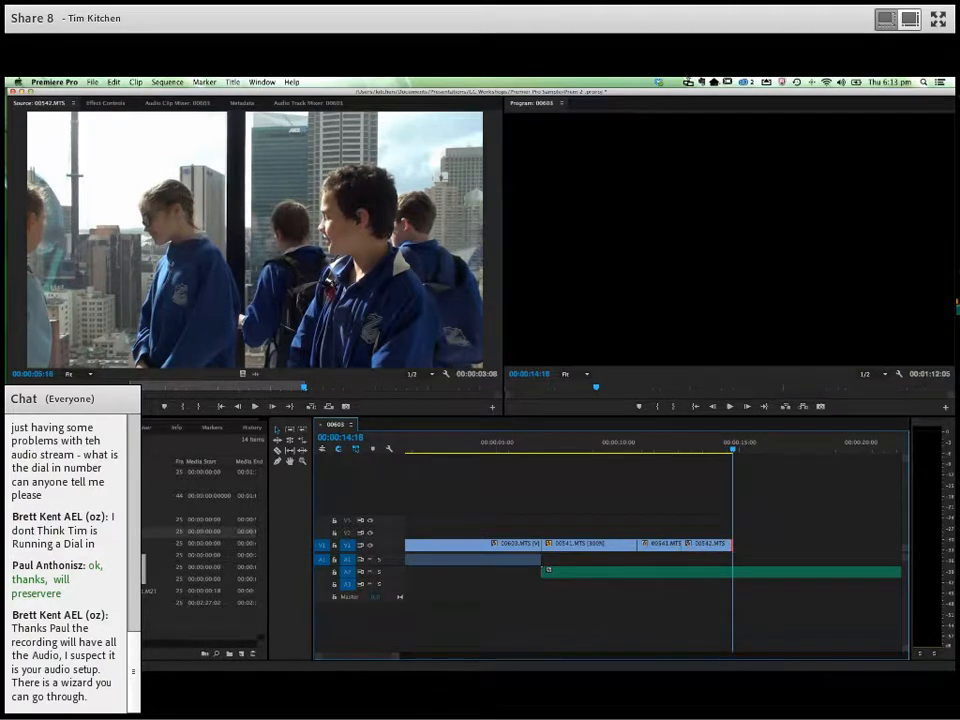
- Mark a 00:00:02:24 section of 00609.MTS and place it with its audio directly after the 00542.MTS clip at 00:00:14:18
{"action": "double_click", "coordinate": [62, 543]}
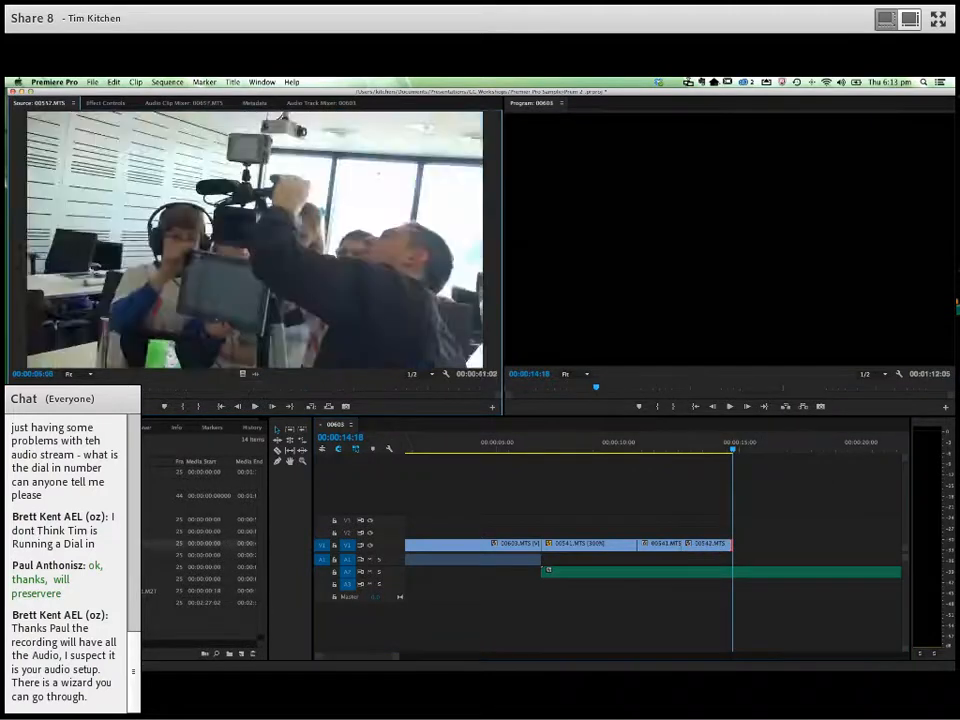
{"action": "double_click", "coordinate": [62, 555]}
{"action": "key", "text": "space"}
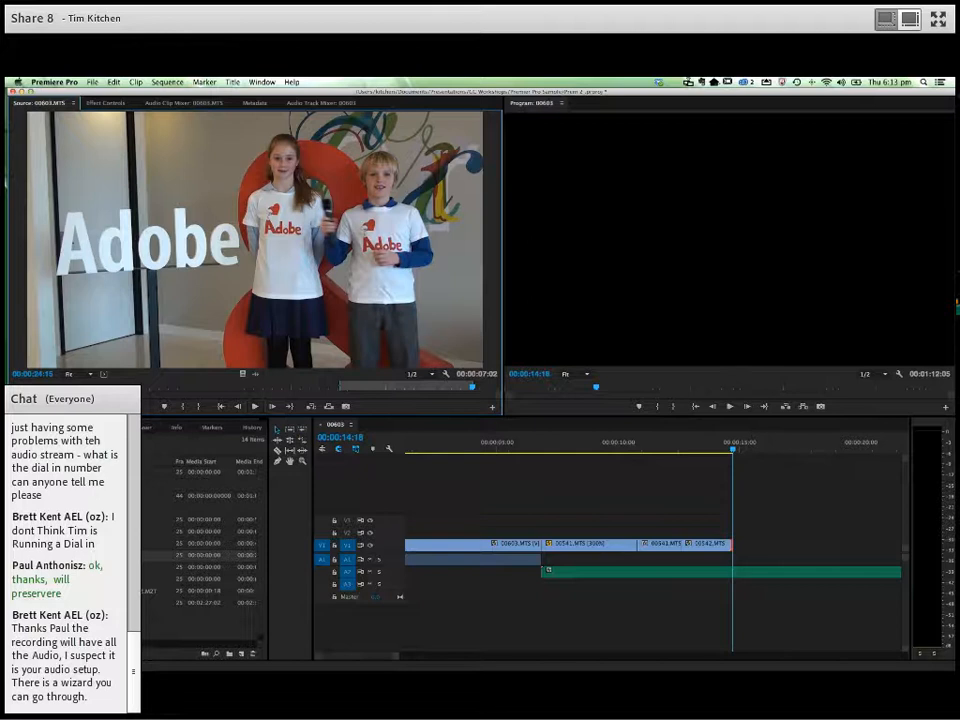
{"action": "double_click", "coordinate": [62, 567]}
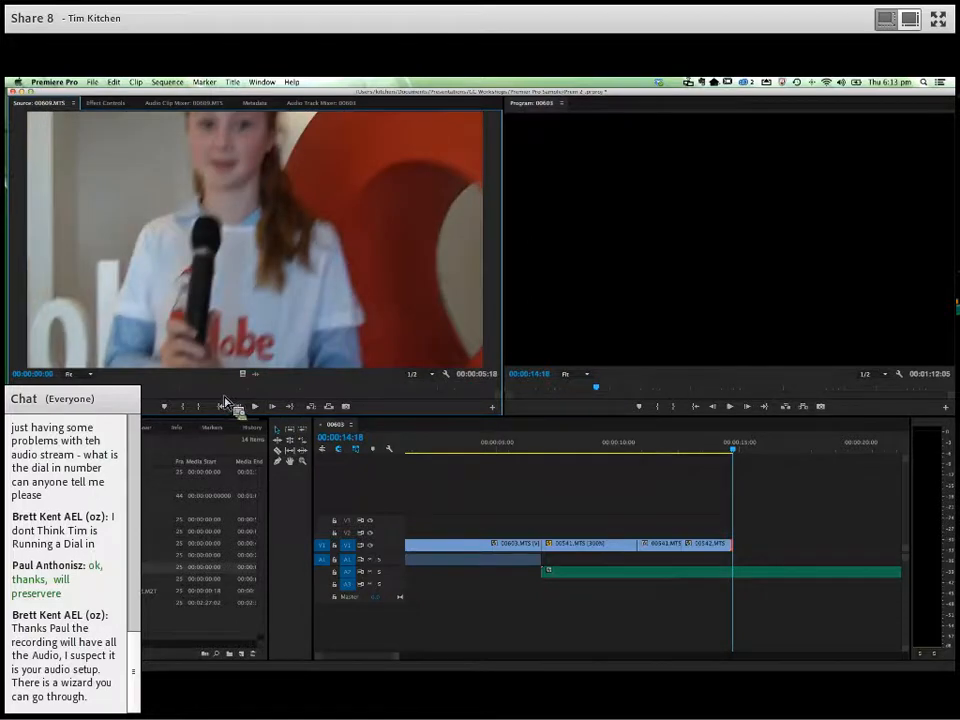
{"action": "key", "text": "space"}
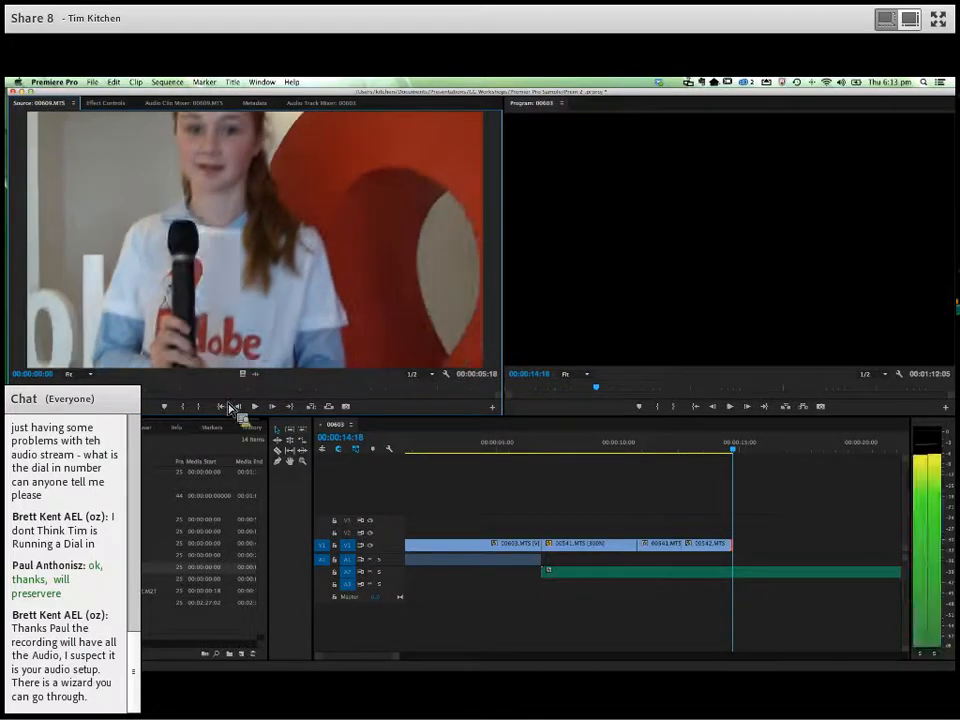
{"action": "left_click", "coordinate": [259, 410]}
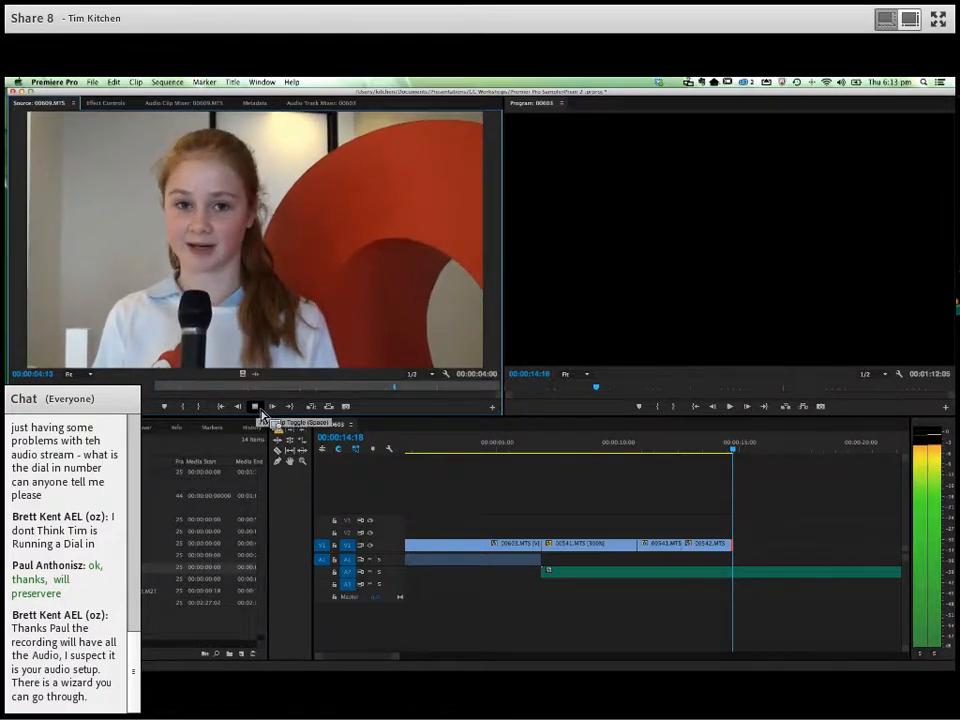
{"action": "left_click", "coordinate": [256, 407]}
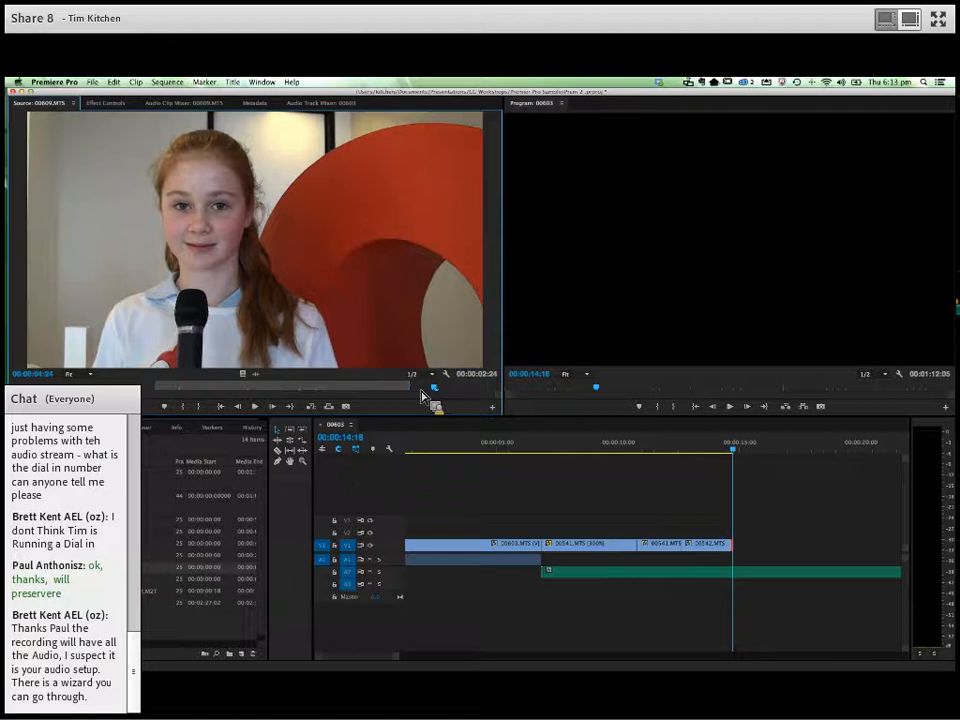
{"action": "left_click_drag", "start_coordinate": [797, 512], "coordinate": [760, 574]}
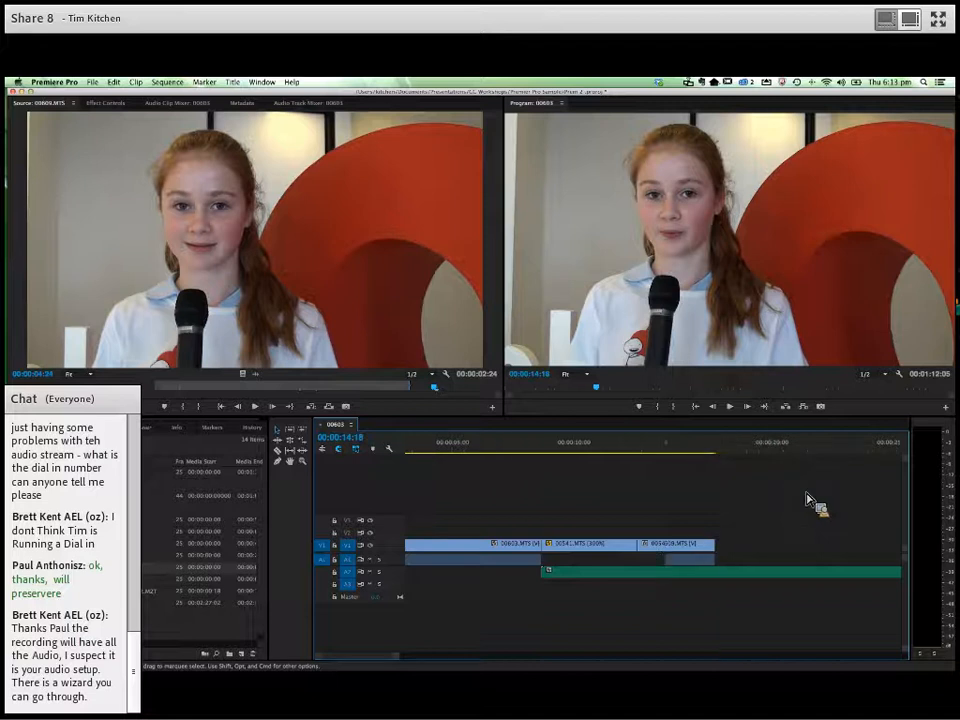
{"action": "scroll", "coordinate": [760, 540], "scroll_direction": "right", "scroll_amount": 3}
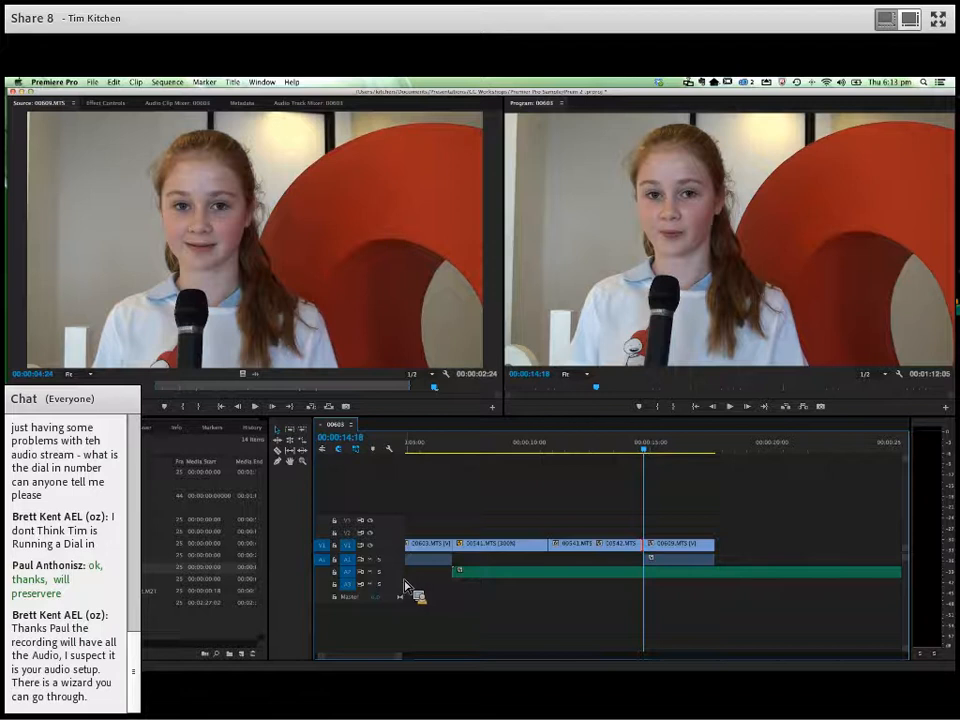
- Expand the Audio 2 track and use Pen tool keyframes to lower the music where 00609.MTS begins, playing across the change
{"action": "left_click_drag", "start_coordinate": [404, 580], "coordinate": [405, 591]}
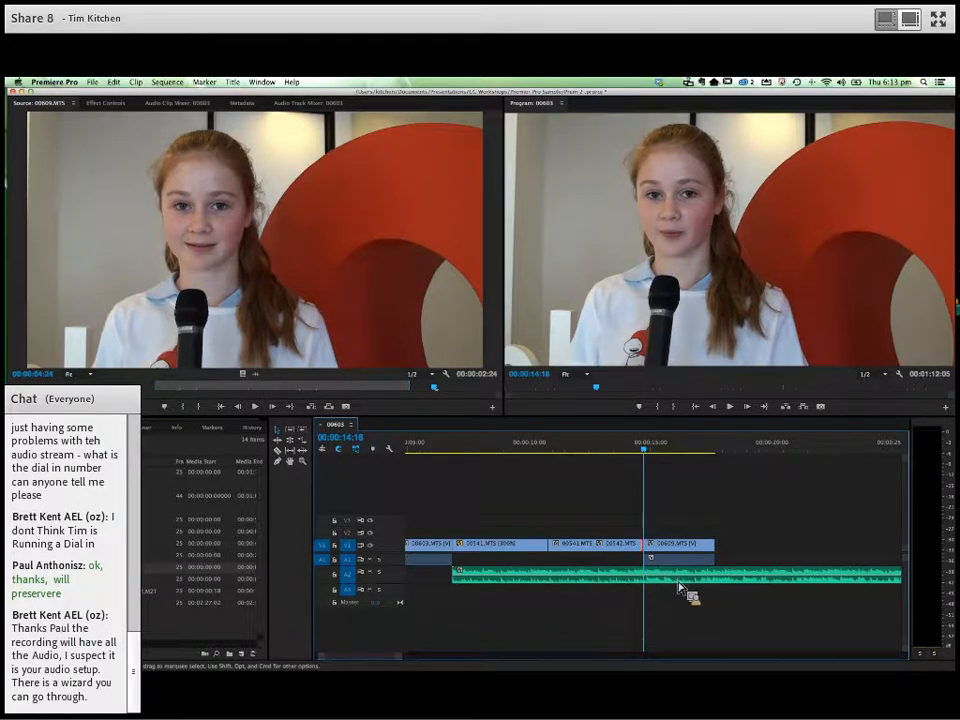
{"action": "left_click", "coordinate": [281, 464]}
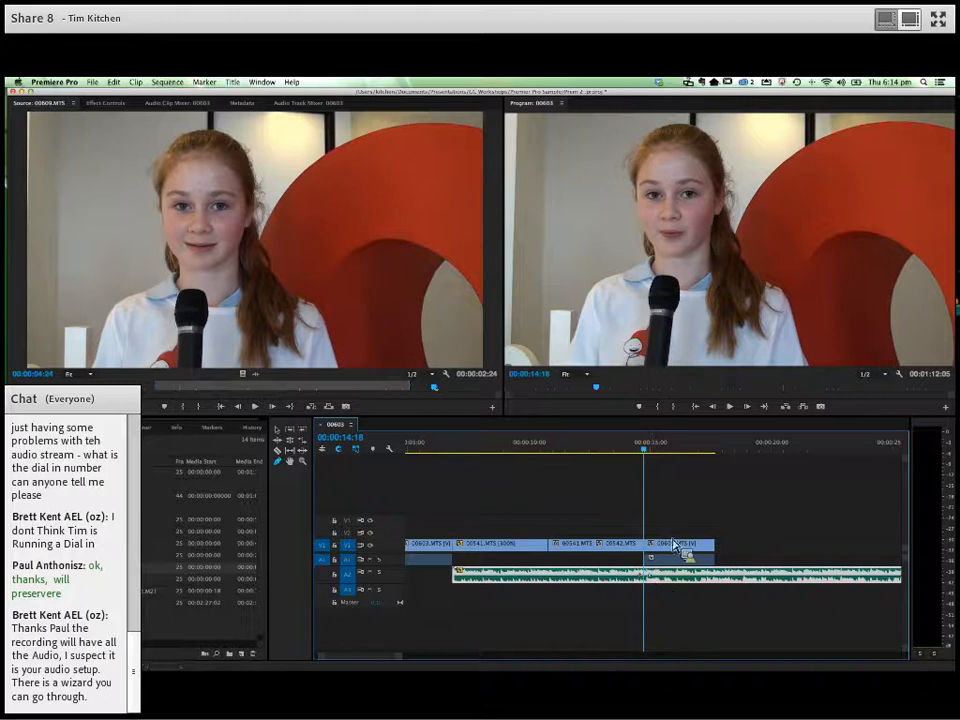
{"action": "left_click_drag", "start_coordinate": [666, 585], "coordinate": [631, 452]}
{"action": "key", "text": "space"}
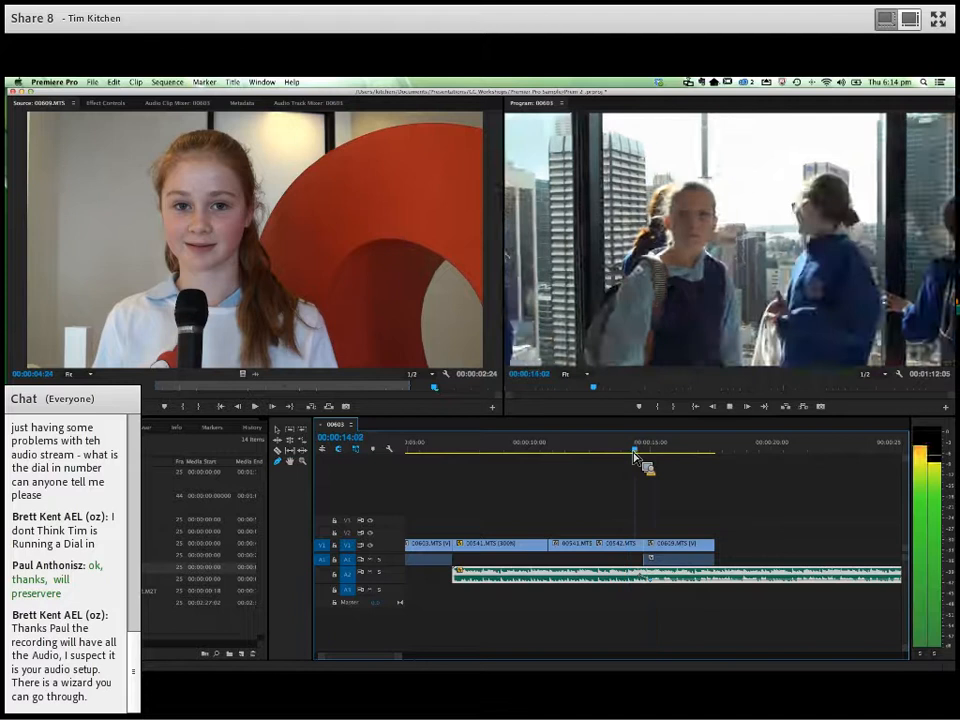
{"action": "key", "text": "space"}
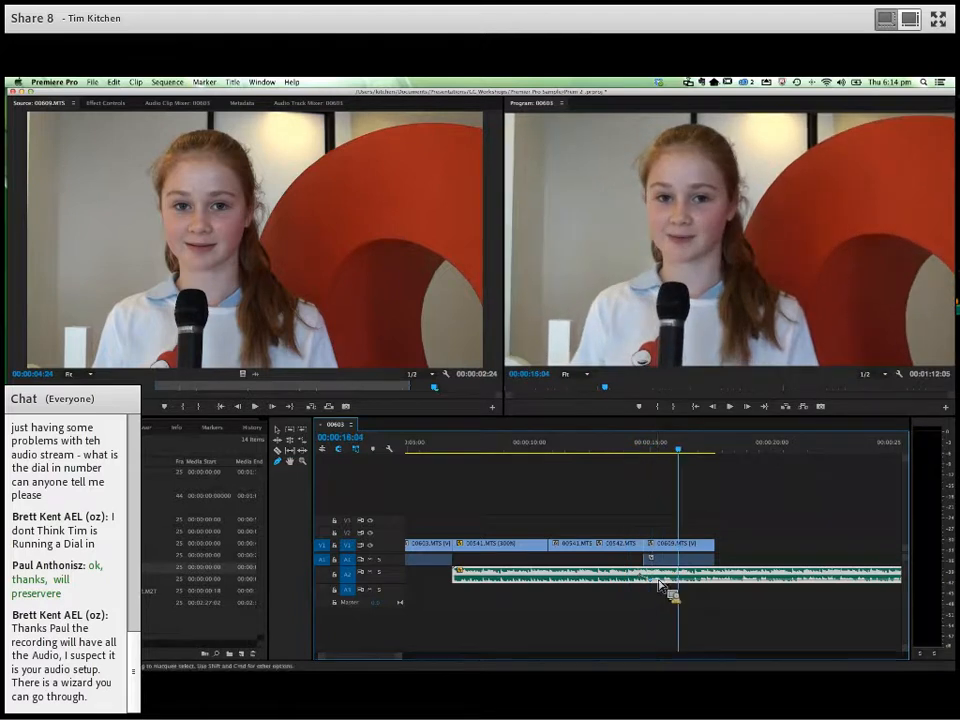
{"action": "left_click_drag", "start_coordinate": [653, 582], "coordinate": [656, 583]}
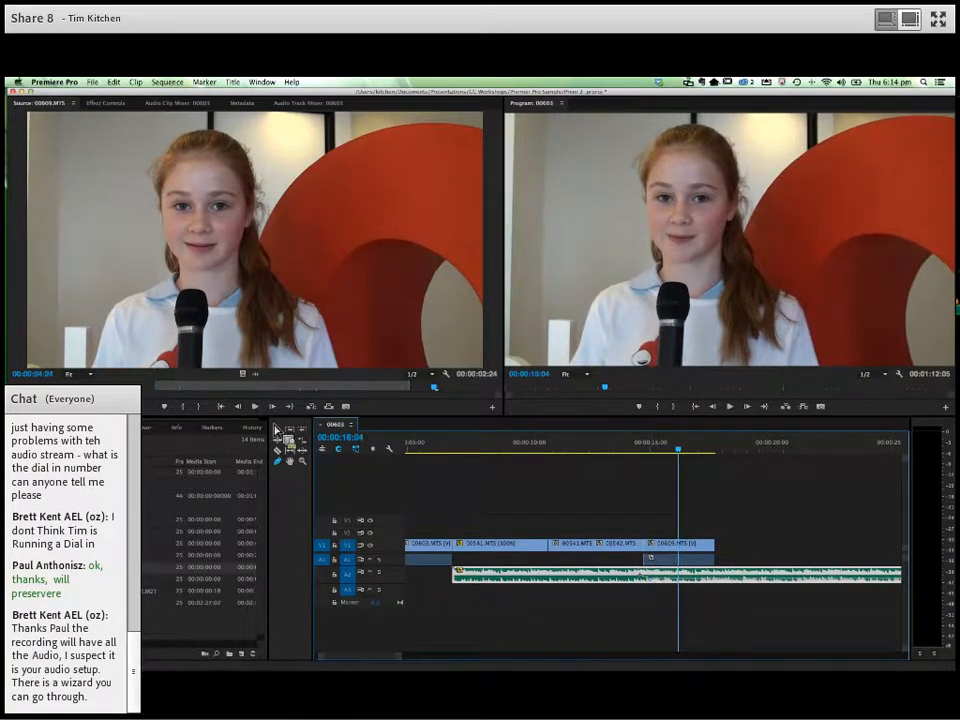
- Switch back to the Selection tool and enlarge the Audio 2 and Audio 1 tracks to show their waveforms
{"action": "left_click", "coordinate": [289, 436]}
{"action": "left_click", "coordinate": [403, 575]}
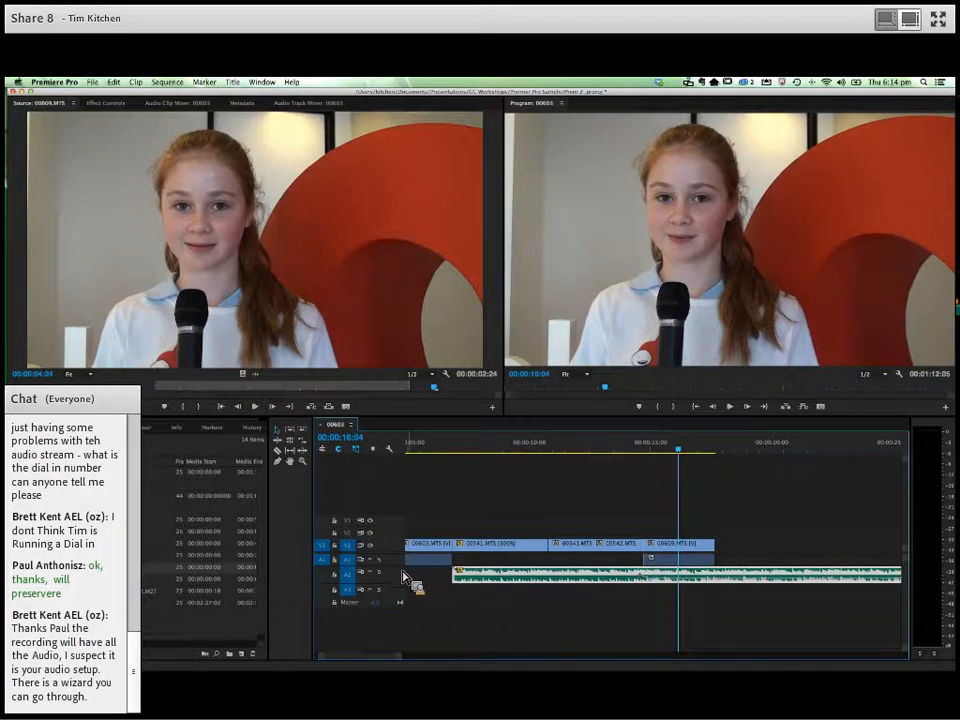
{"action": "scroll", "coordinate": [401, 573], "scroll_direction": "up", "scroll_amount": 2}
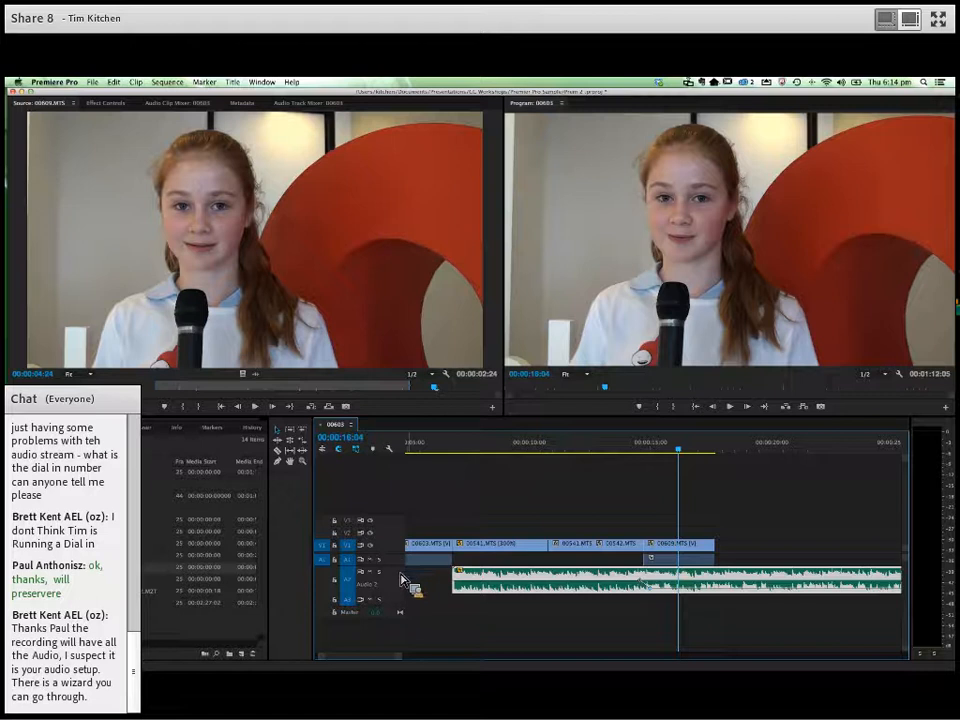
{"action": "left_click_drag", "start_coordinate": [402, 568], "coordinate": [402, 575]}
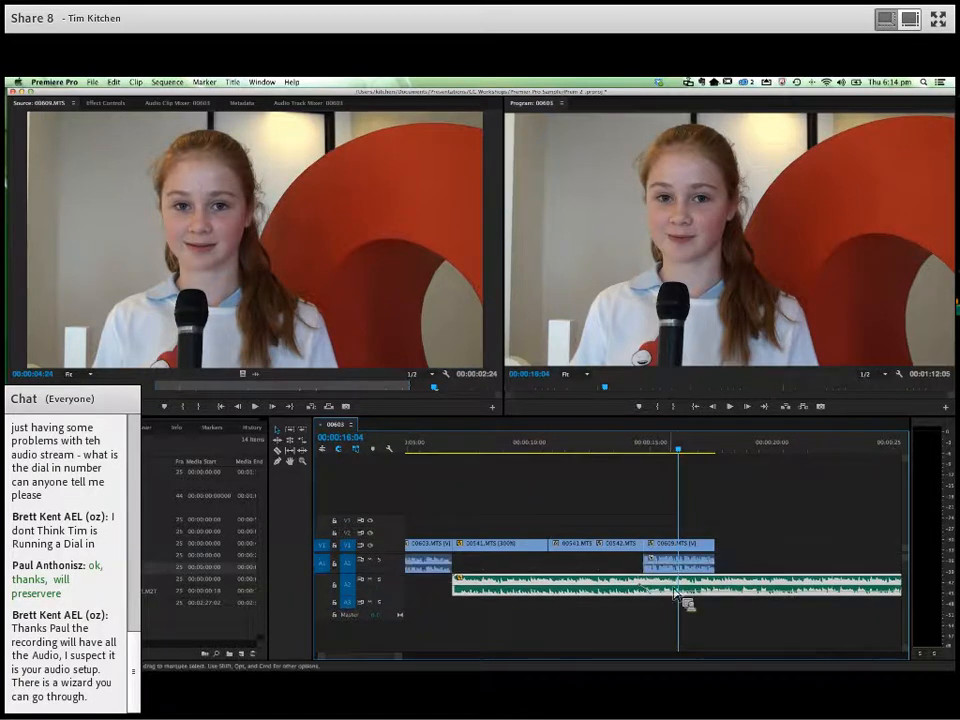
- Adjust the volume line of the 00609.MTS audio clip on A1 and play from just before the clip to its end
{"action": "left_click", "coordinate": [678, 570]}
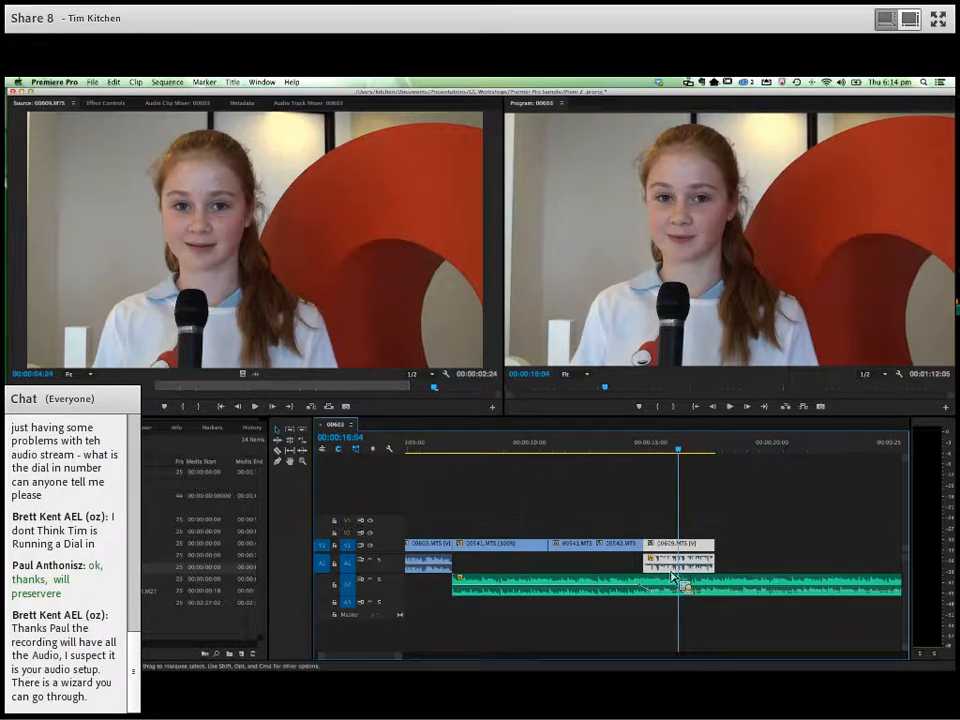
{"action": "mouse_move", "coordinate": [698, 574]}
{"action": "left_mouse_down"}
{"action": "mouse_move", "coordinate": [704, 566]}
{"action": "mouse_move", "coordinate": [697, 573]}
{"action": "left_mouse_up"}
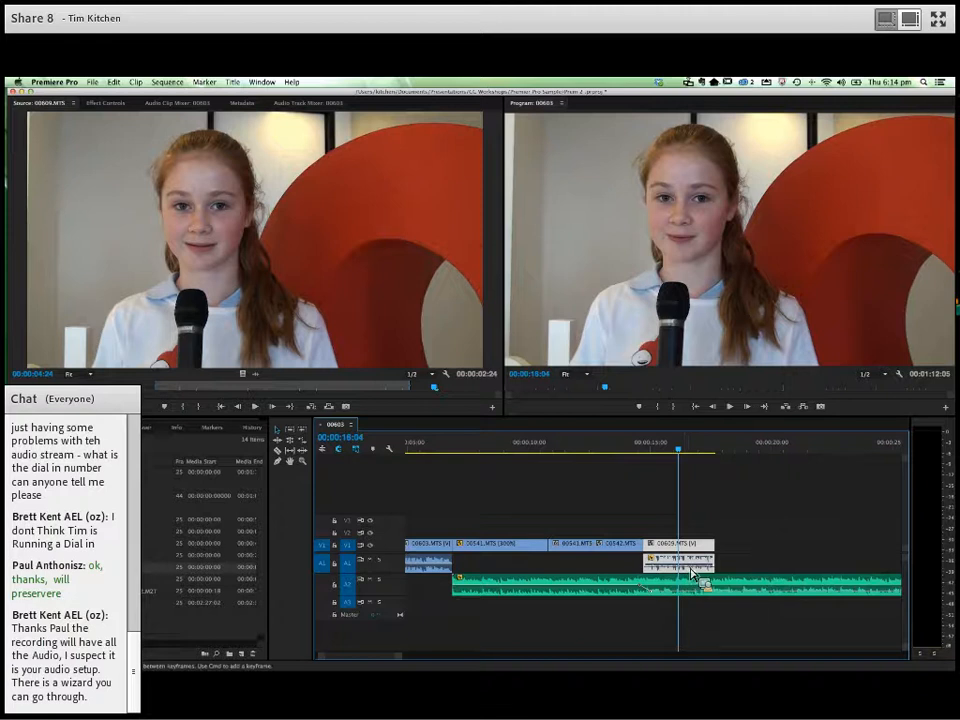
{"action": "left_click", "coordinate": [636, 450]}
{"action": "key", "text": "space"}
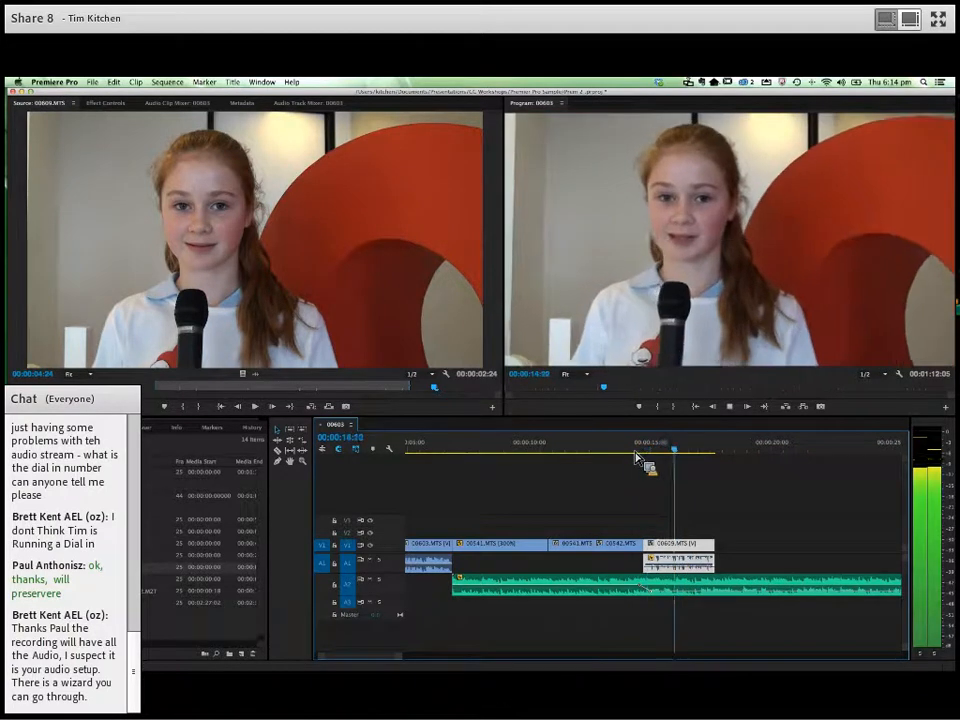
{"action": "key", "text": "space"}
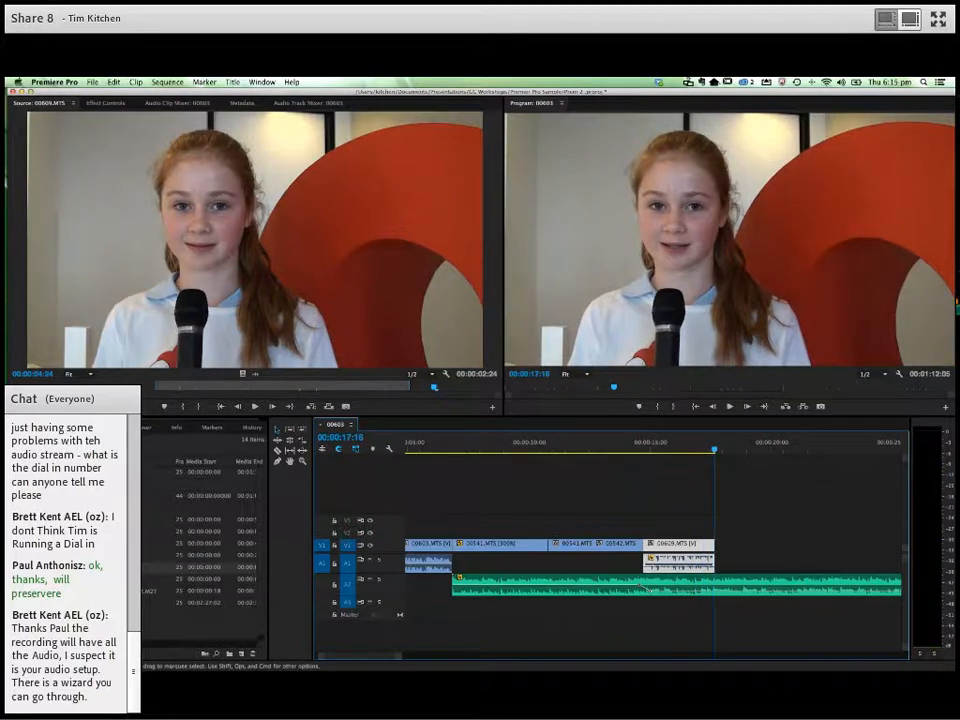
- Open 05_0053_2014-08-27_115942.M2T in the source monitor and mark a 00:00:04:00 section ending at 00:00:08:03
{"action": "double_click", "coordinate": [75, 579]}
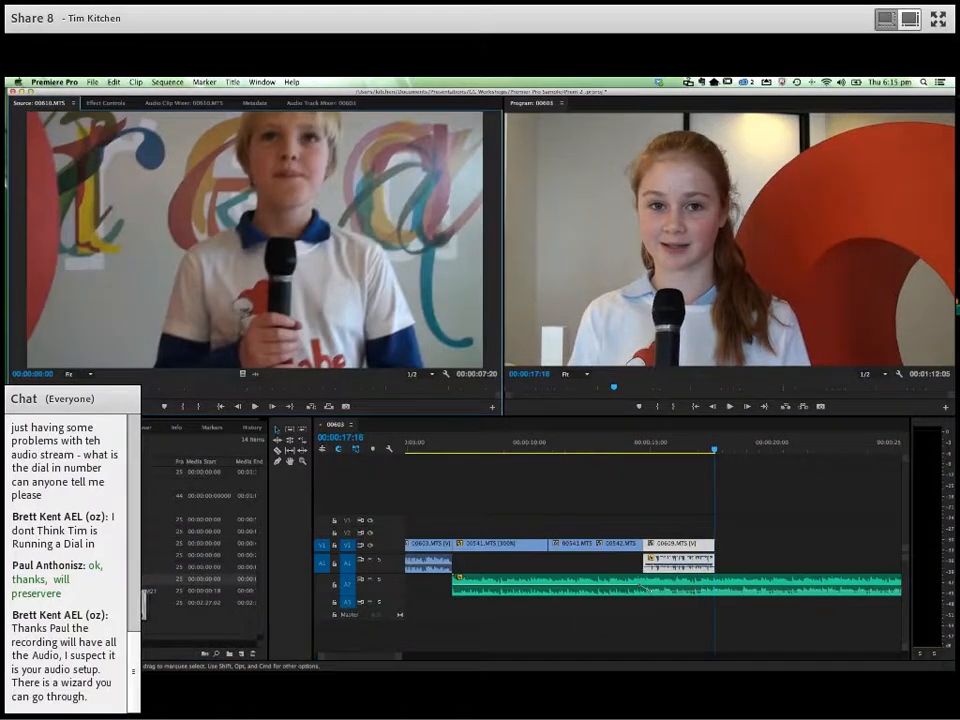
{"action": "double_click", "coordinate": [75, 591]}
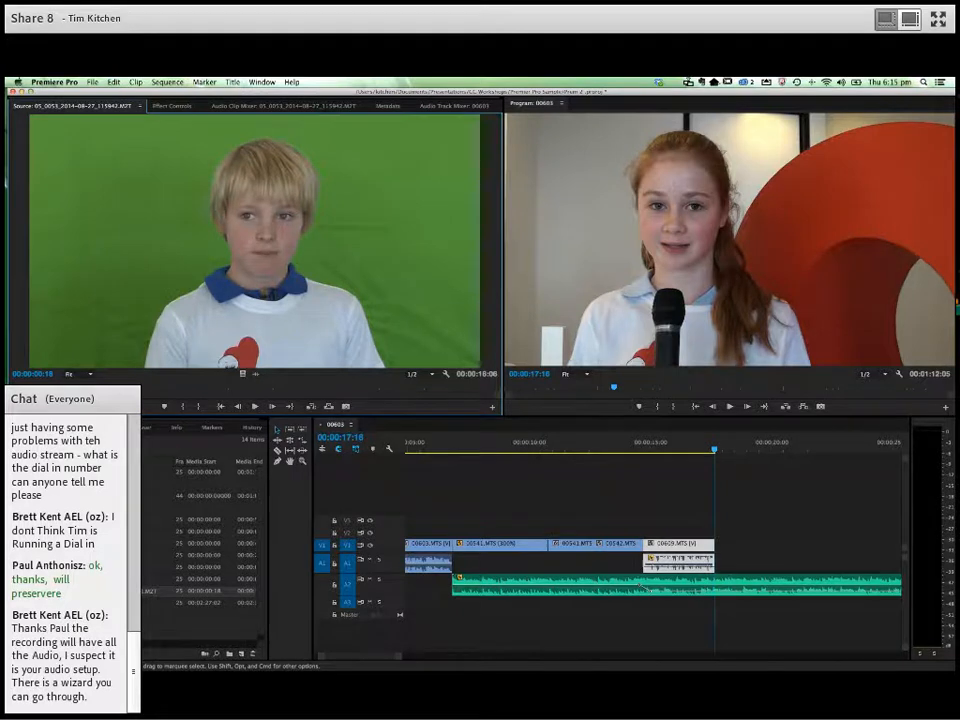
{"action": "key", "text": "space"}
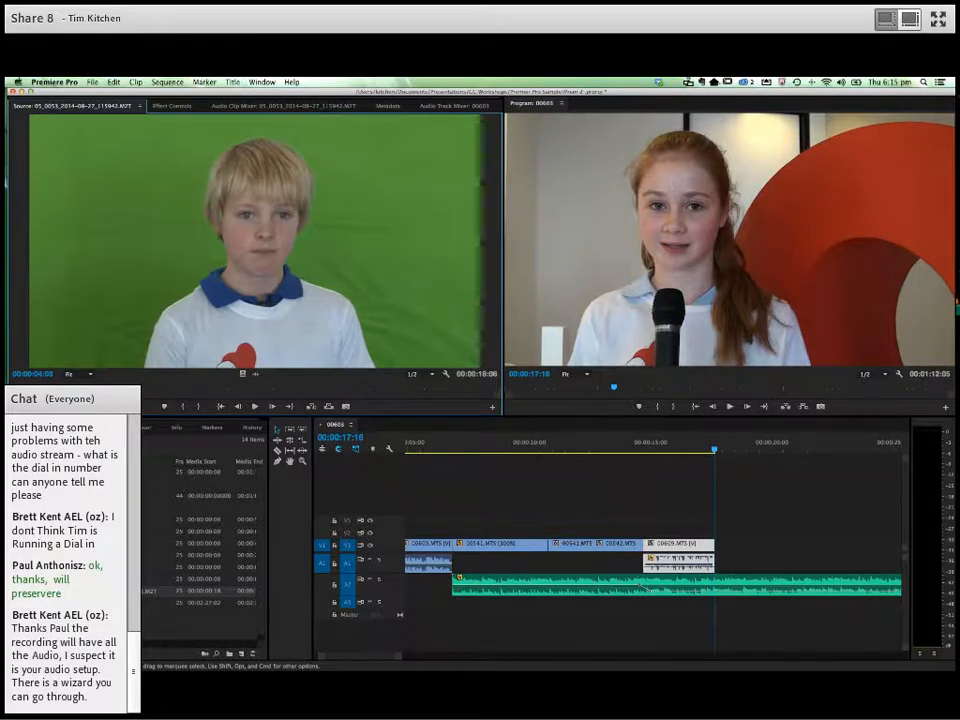
{"action": "key", "text": "i"}
{"action": "key", "text": "space"}
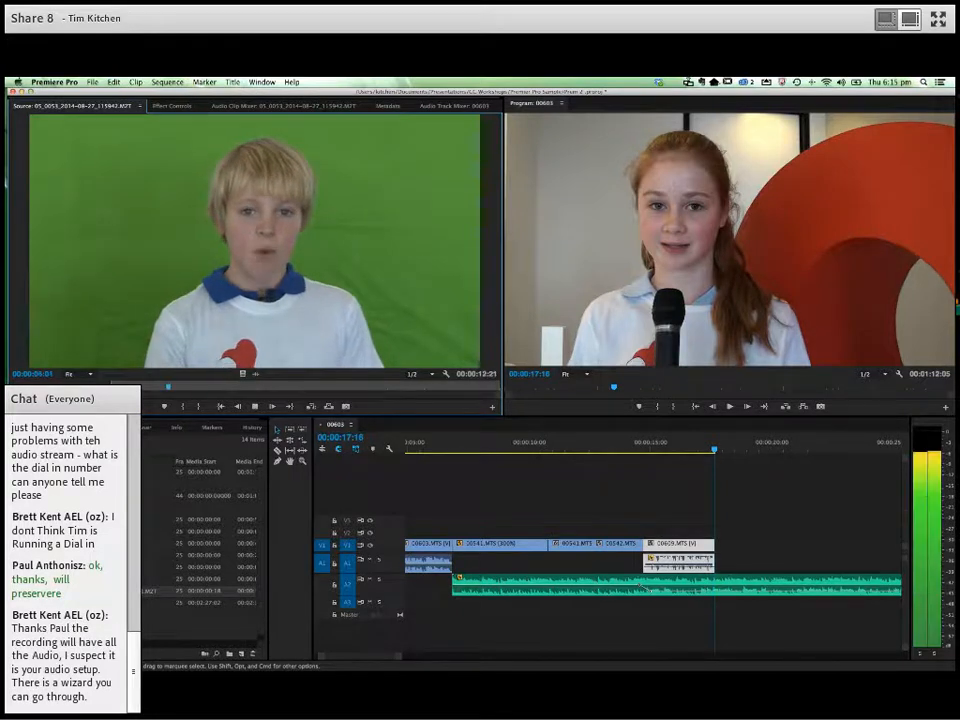
{"action": "key", "text": "o"}
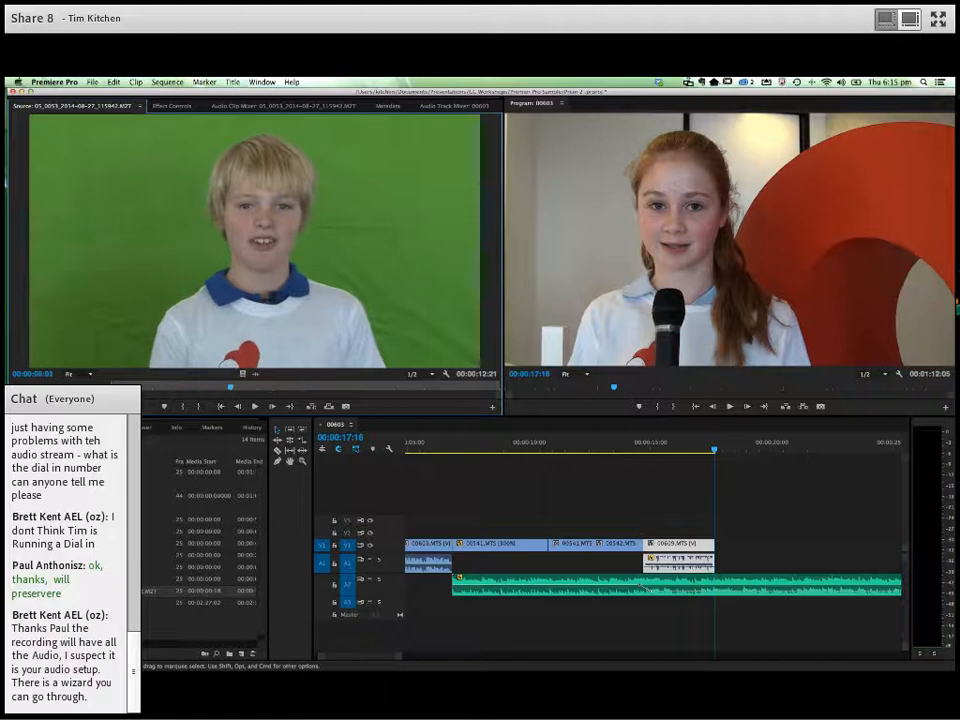
{"action": "key", "text": "space"}
- Place only the video of the marked green-screen section directly after the 00609.MTS clip on V1 and play across the cut
{"action": "left_click_drag", "start_coordinate": [245, 380], "coordinate": [435, 421]}
{"action": "left_click_drag", "start_coordinate": [241, 378], "coordinate": [699, 455]}
{"action": "key", "text": "space"}
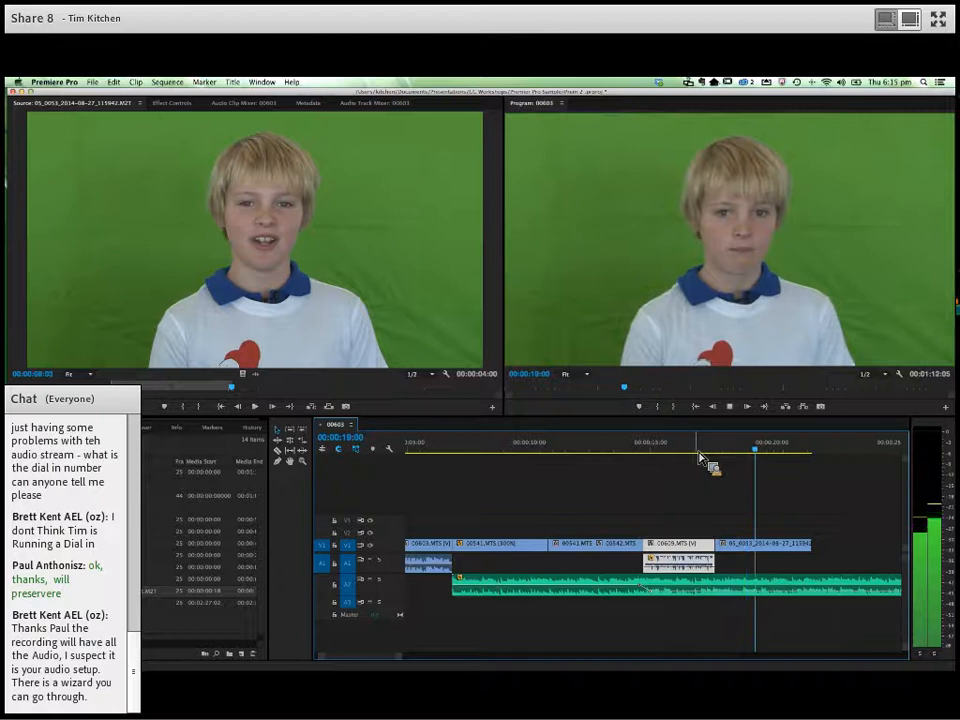
{"action": "key", "text": "space"}
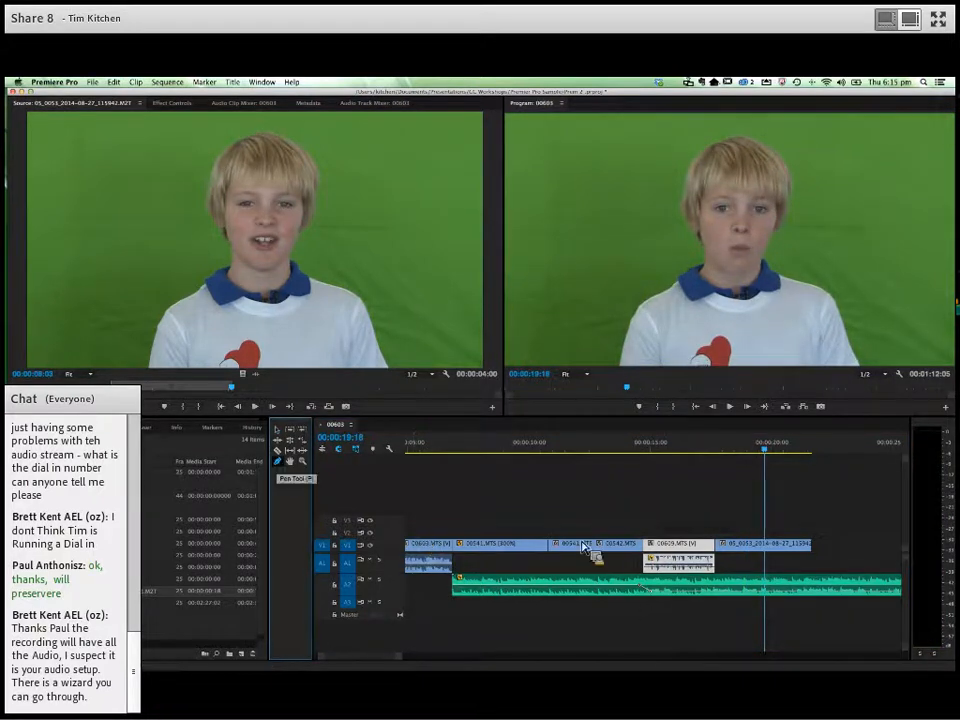
- Use Pen tool keyframes to bring the Audio 2 music back up where the 00609.MTS clip ends, and play across the change
{"action": "left_click", "coordinate": [710, 591]}
{"action": "left_click_drag", "start_coordinate": [710, 597], "coordinate": [727, 596]}
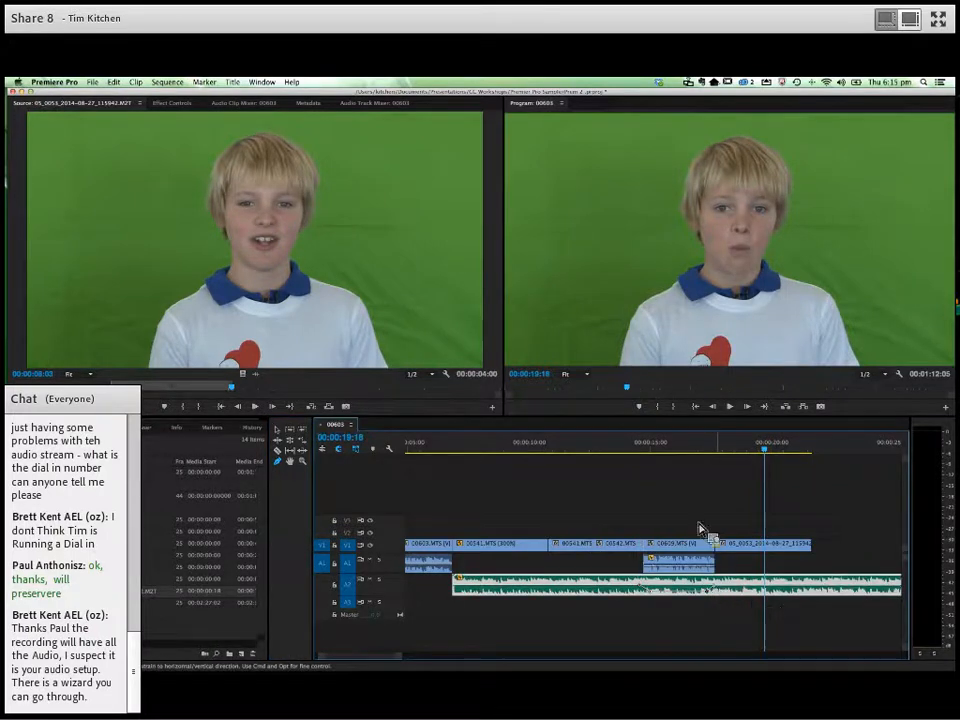
{"action": "left_click", "coordinate": [700, 452]}
{"action": "key", "text": "space"}
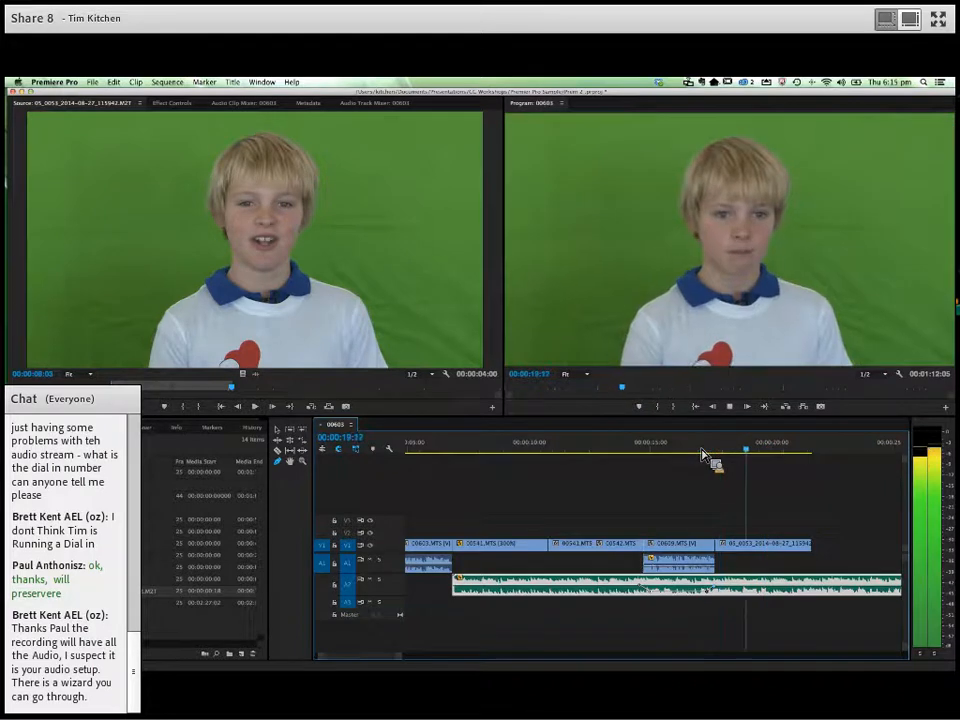
{"action": "key", "text": "space"}
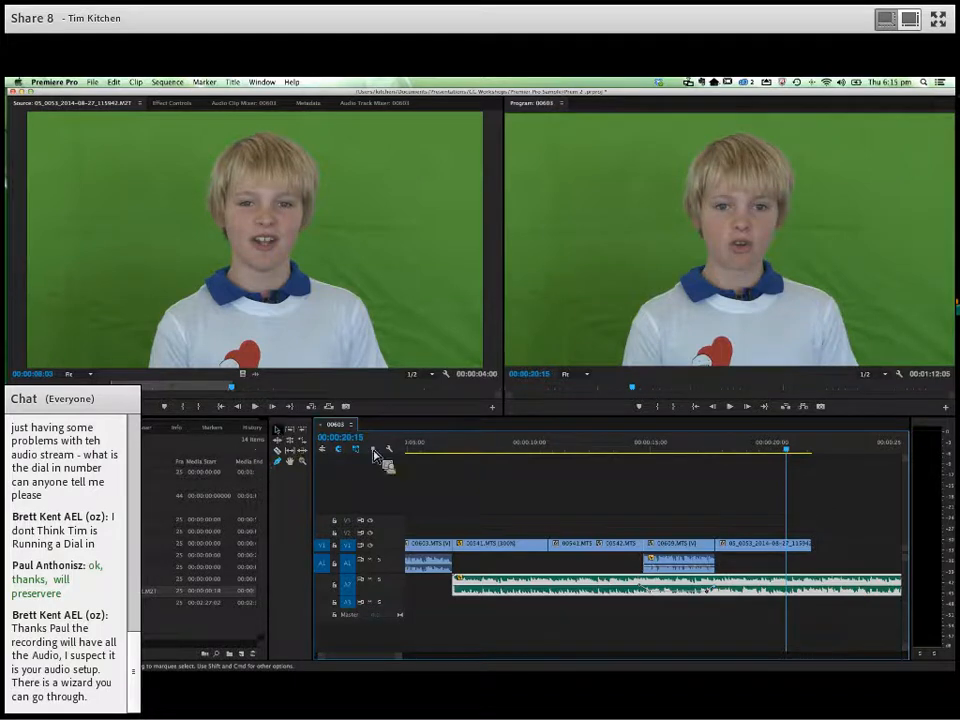
- Trim the green-screen clip's end back to the playhead and browse the project clips to open 00557.MTS in the source monitor
{"action": "left_click_drag", "start_coordinate": [811, 548], "coordinate": [795, 560]}
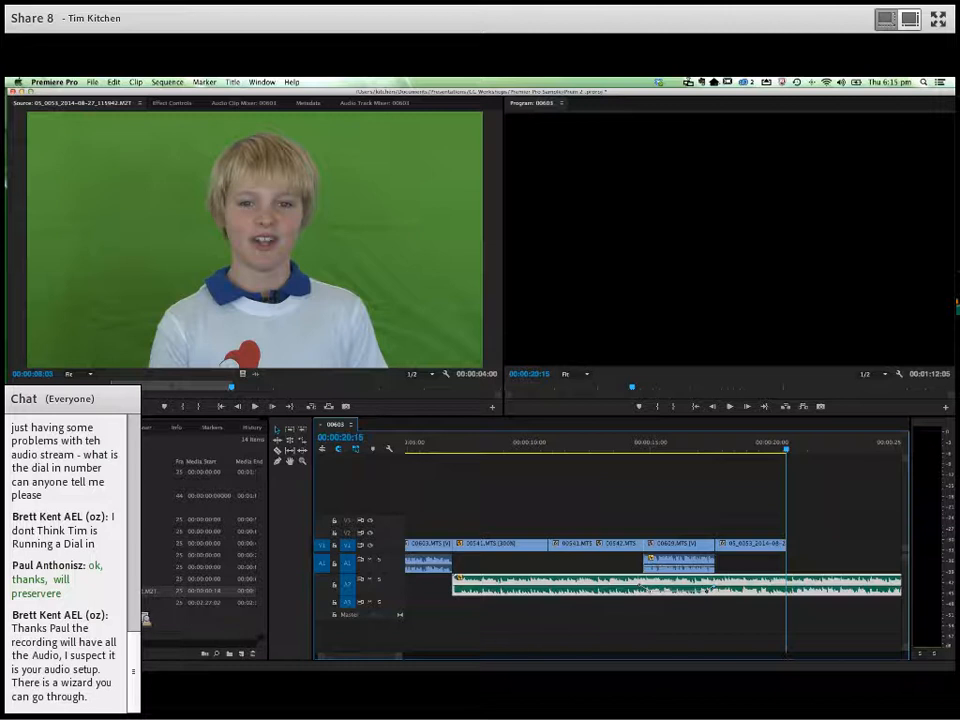
{"action": "double_click", "coordinate": [60, 579]}
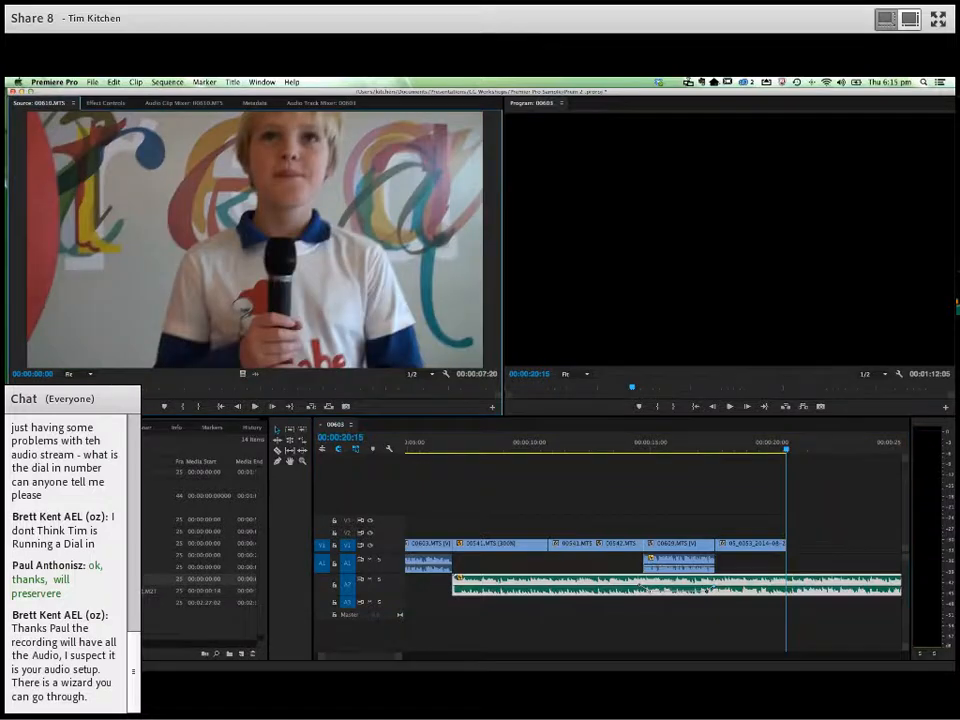
{"action": "double_click", "coordinate": [60, 567]}
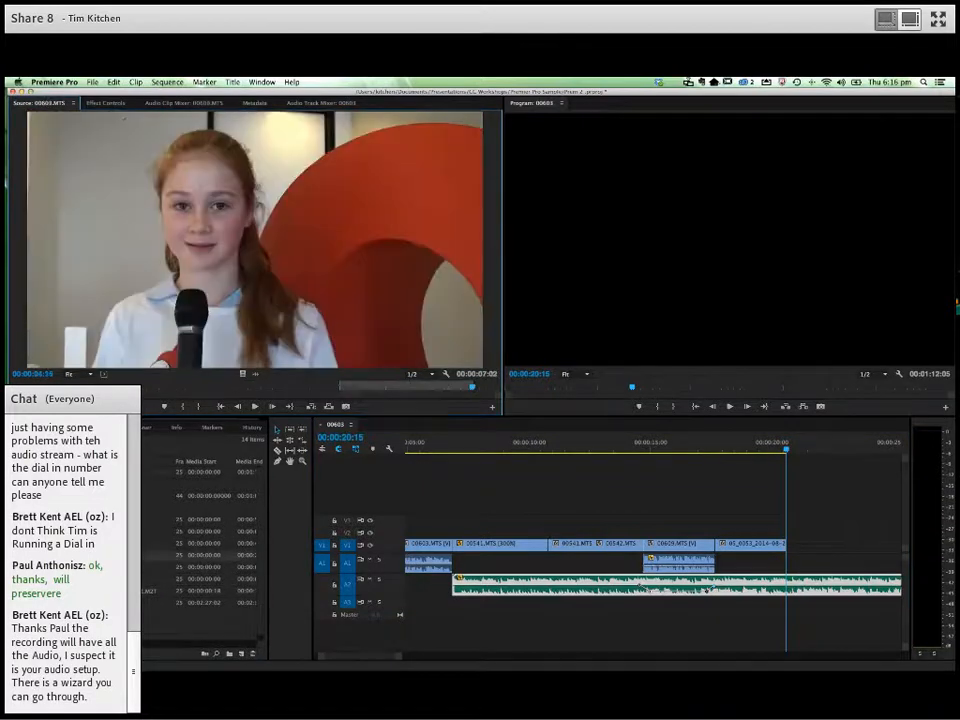
{"action": "double_click", "coordinate": [60, 555]}
{"action": "double_click", "coordinate": [60, 543]}
{"action": "left_click_drag", "start_coordinate": [60, 543], "coordinate": [171, 457]}
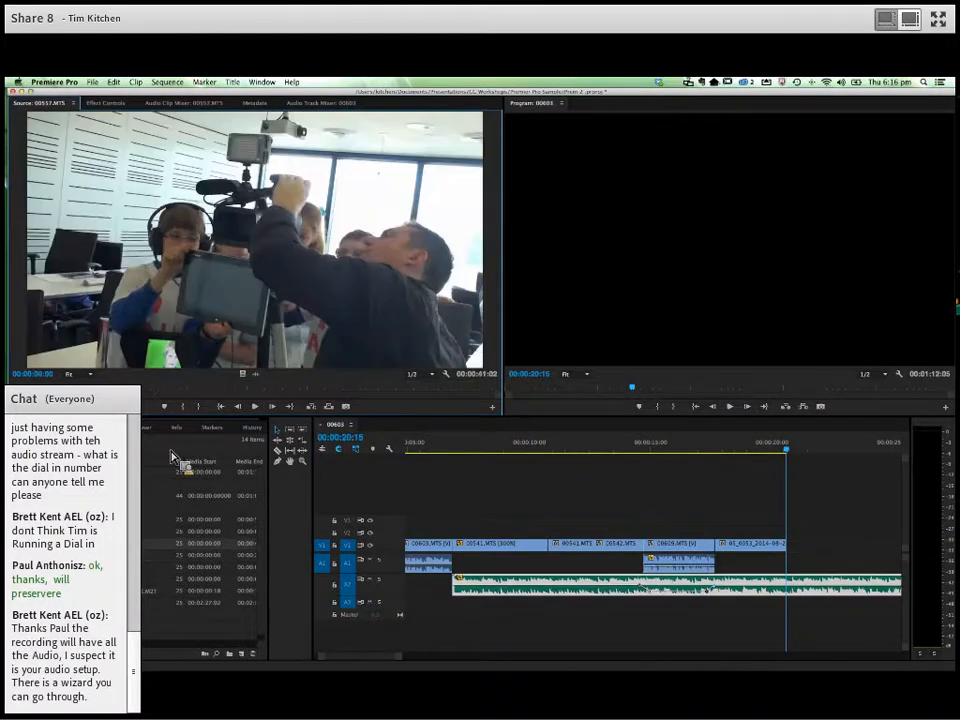
- Mark a 00:00:01:11 section of 00557.MTS ending at 00:00:29:17
{"action": "left_click_drag", "start_coordinate": [20, 390], "coordinate": [352, 402]}
{"action": "key", "text": "i"}
{"action": "key", "text": "space"}
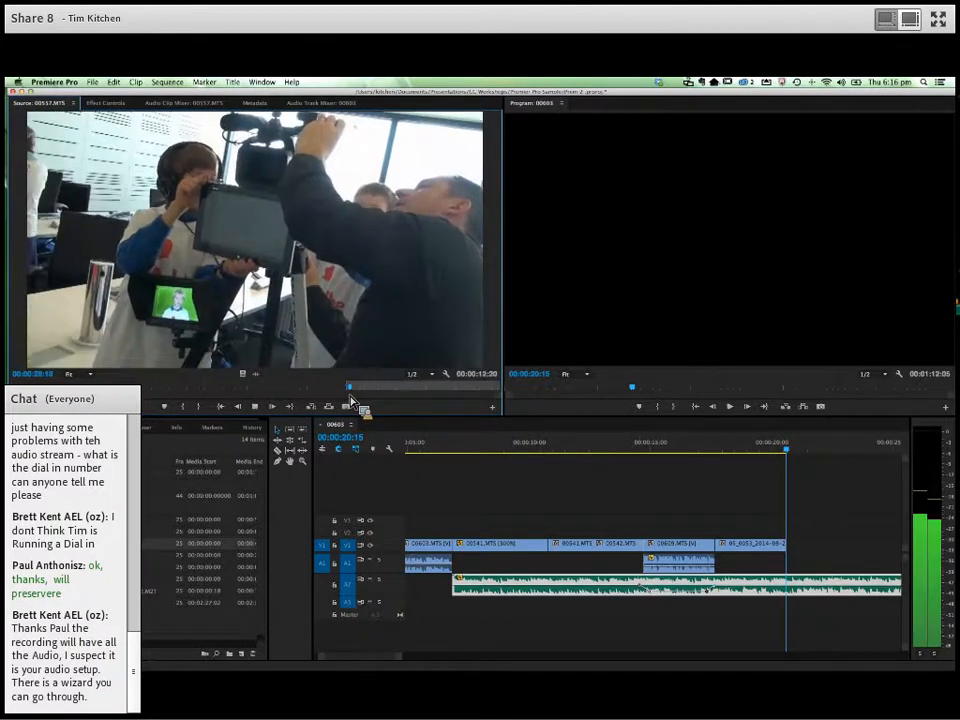
{"action": "key", "text": "o"}
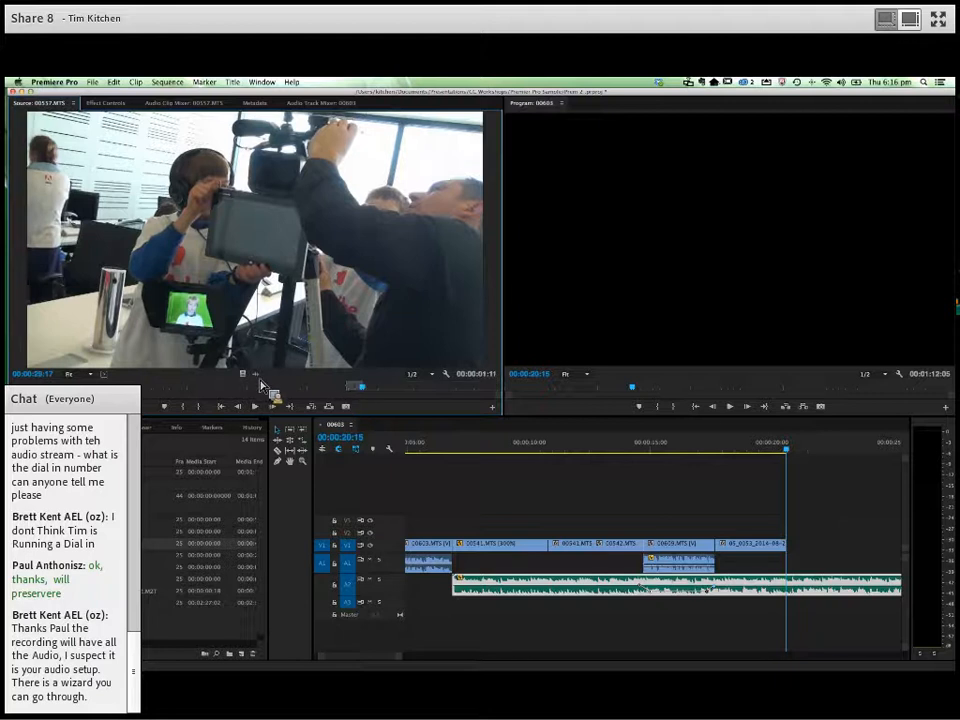
- Place only the video of the marked 00557.MTS section on V2 above an extended green-screen clip, and play it from the green-screen clip's start
{"action": "left_click_drag", "start_coordinate": [258, 385], "coordinate": [842, 551]}
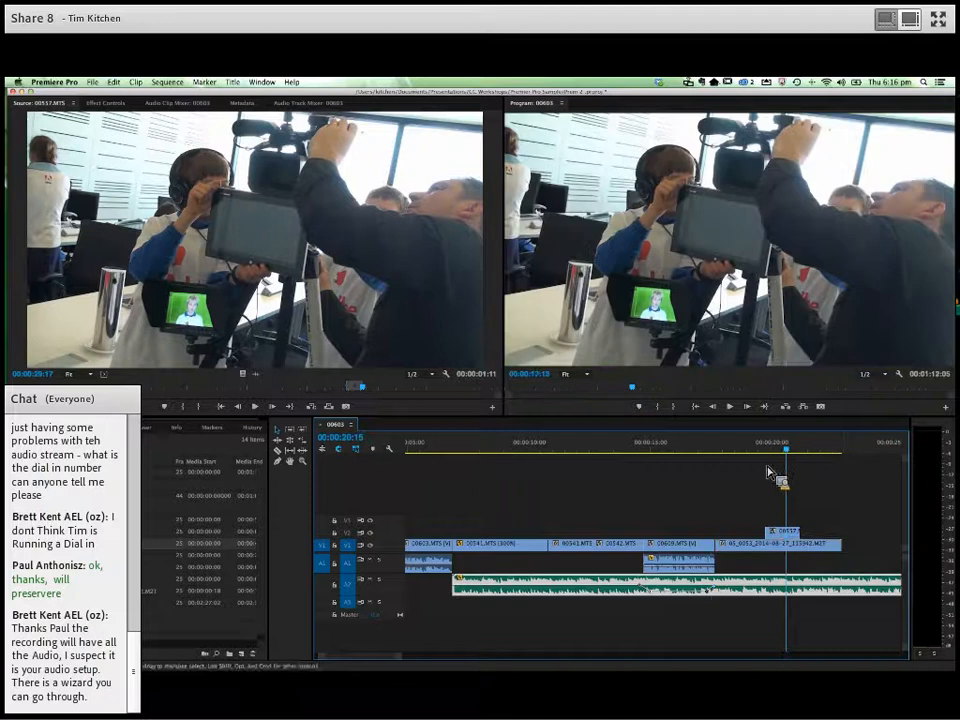
{"action": "left_click", "coordinate": [721, 455]}
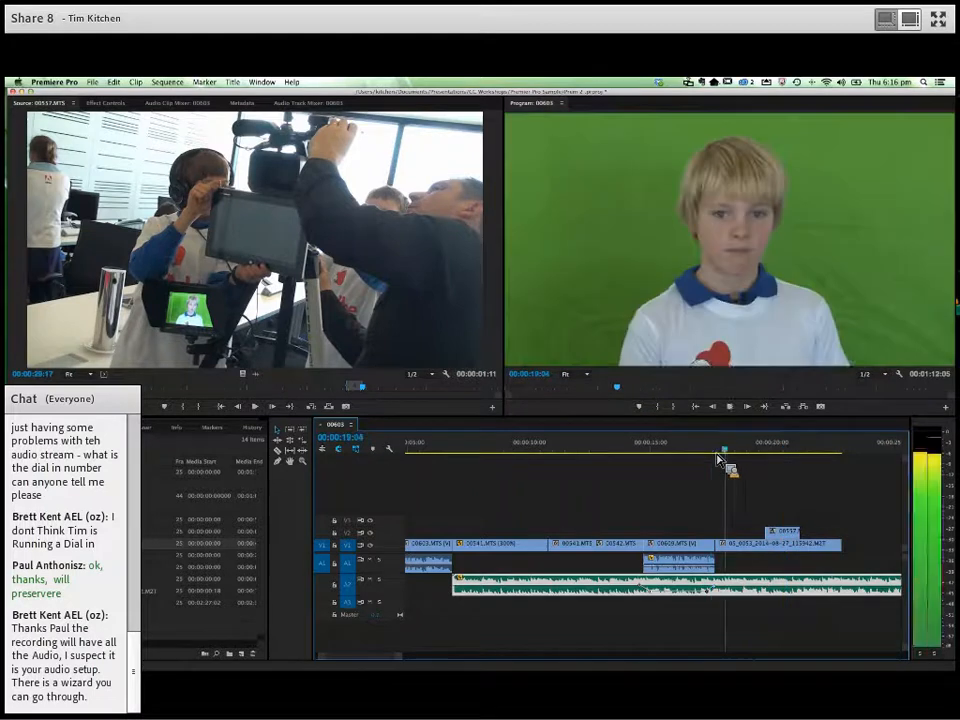
{"action": "key", "text": "space"}
- Extend the start of the 00557.MTS clip on V2 earlier and play across the cutaway
{"action": "left_click_drag", "start_coordinate": [767, 534], "coordinate": [751, 535]}
{"action": "left_click", "coordinate": [738, 456]}
{"action": "key", "text": "space"}
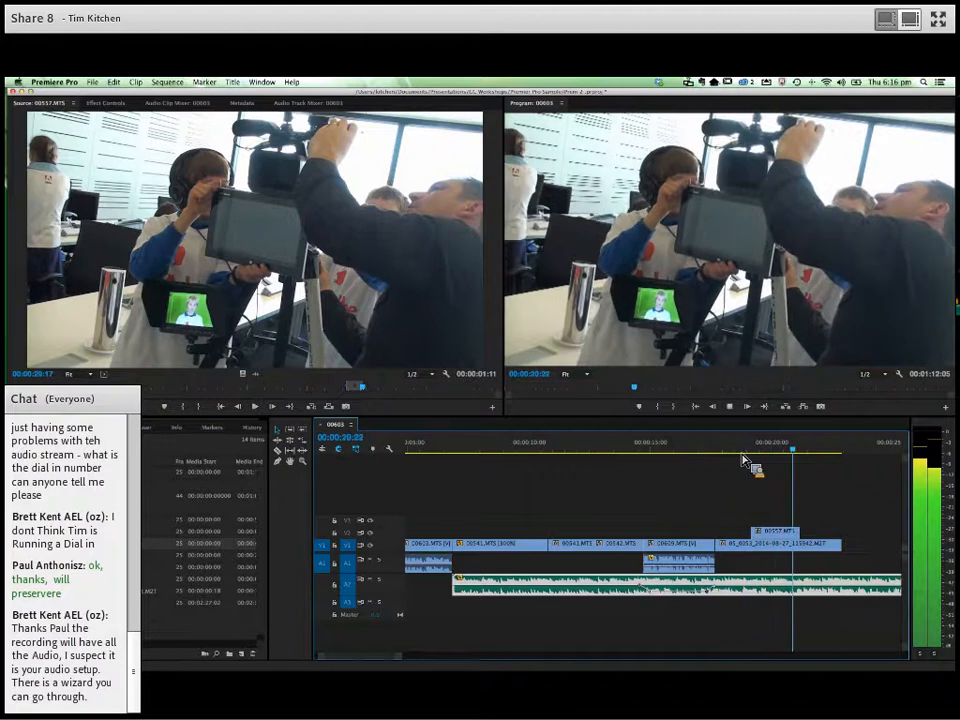
{"action": "key", "text": "space"}
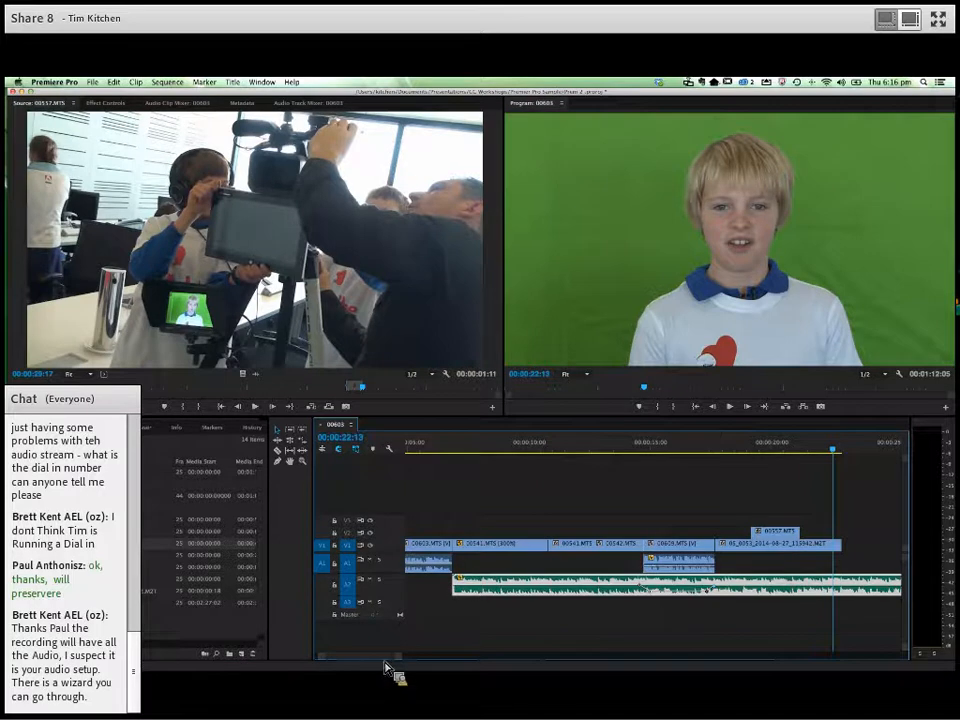
- Switch to Keynote to review the slide listing the aims of the two sessions, and return to Premiere Pro
{"action": "left_click_drag", "start_coordinate": [408, 662], "coordinate": [498, 662]}
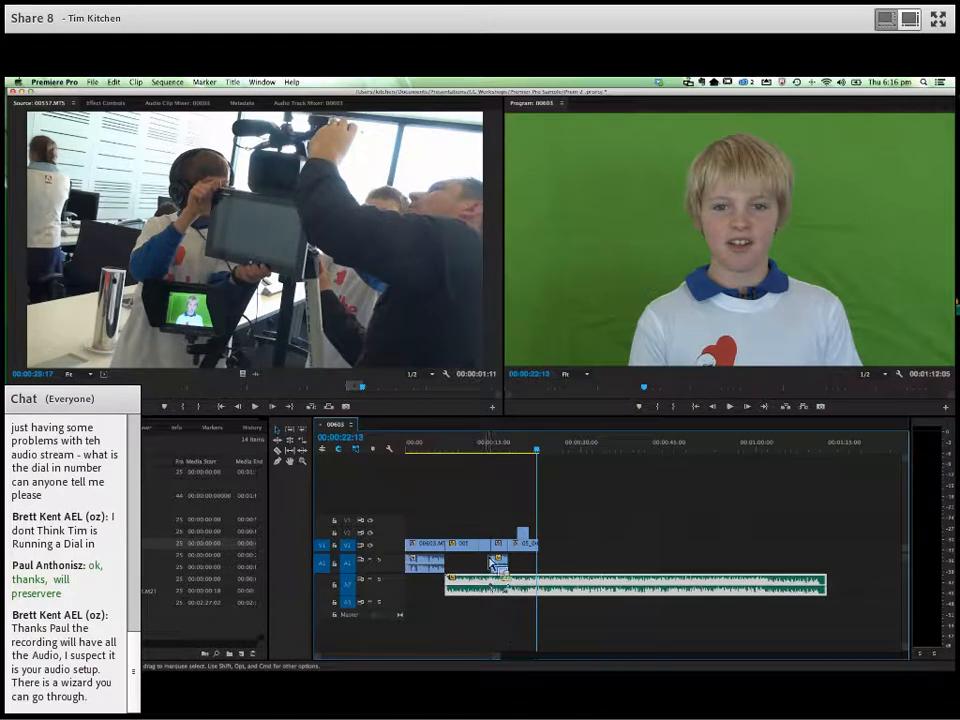
{"action": "key", "text": "super+Tab"}
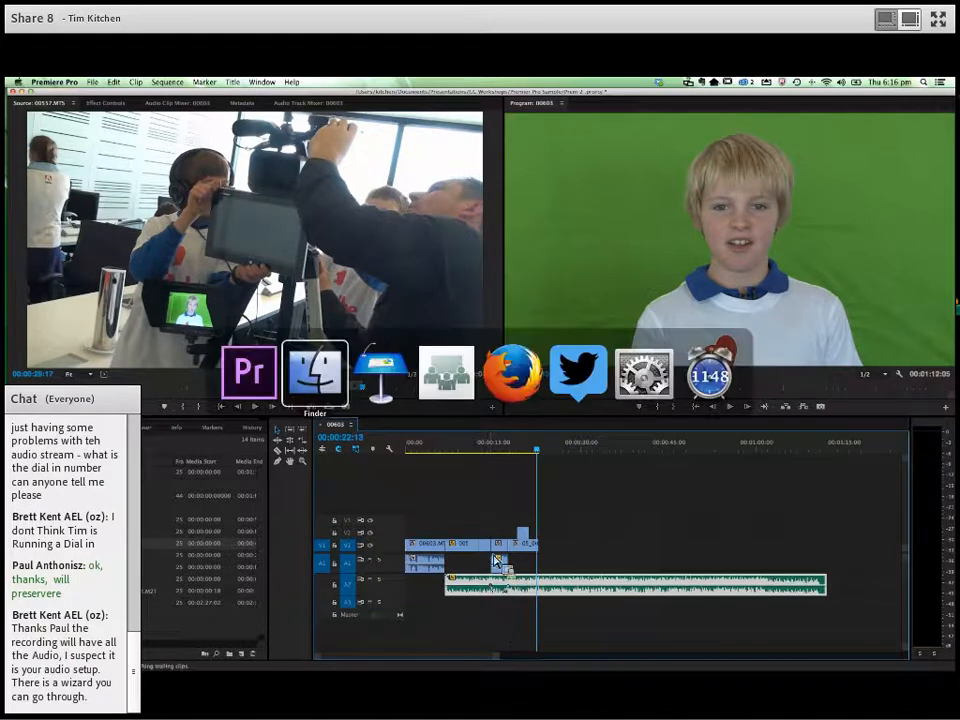
{"action": "left_click", "coordinate": [397, 401]}
{"action": "left_click", "coordinate": [214, 354]}
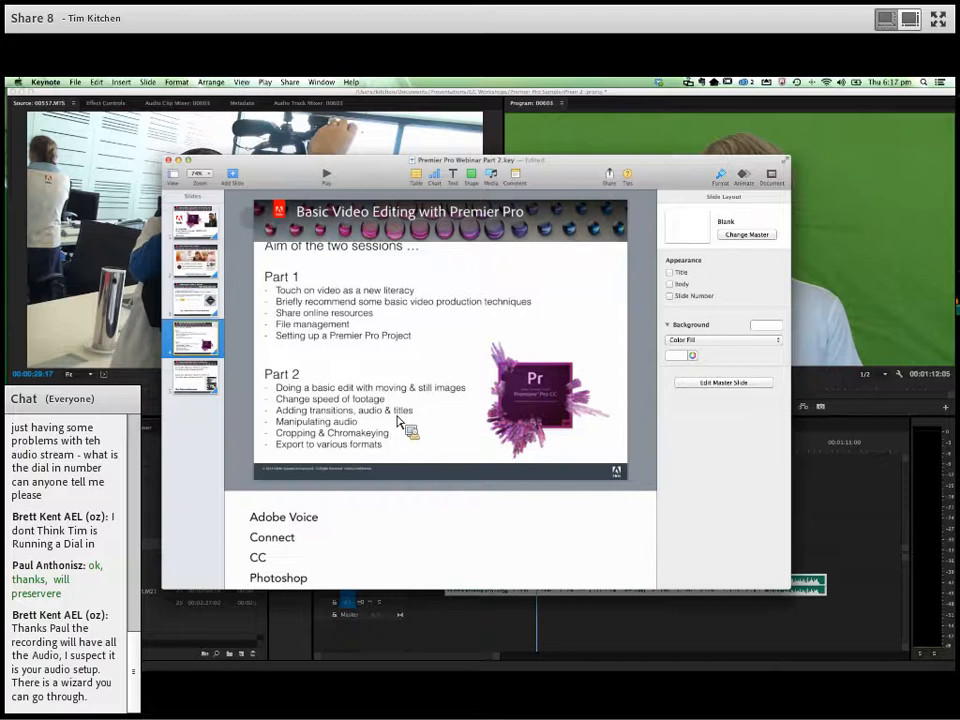
{"action": "key", "text": "super+Tab"}
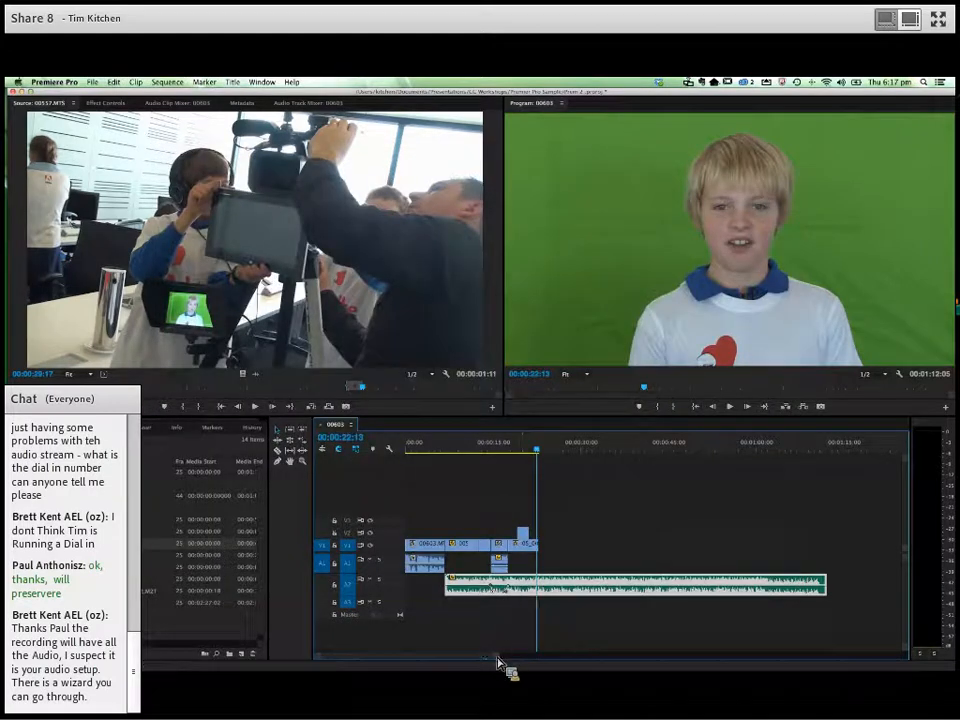
- Return to the start of the sequence and play to 00:00:01:00
{"action": "left_click_drag", "start_coordinate": [498, 661], "coordinate": [399, 671]}
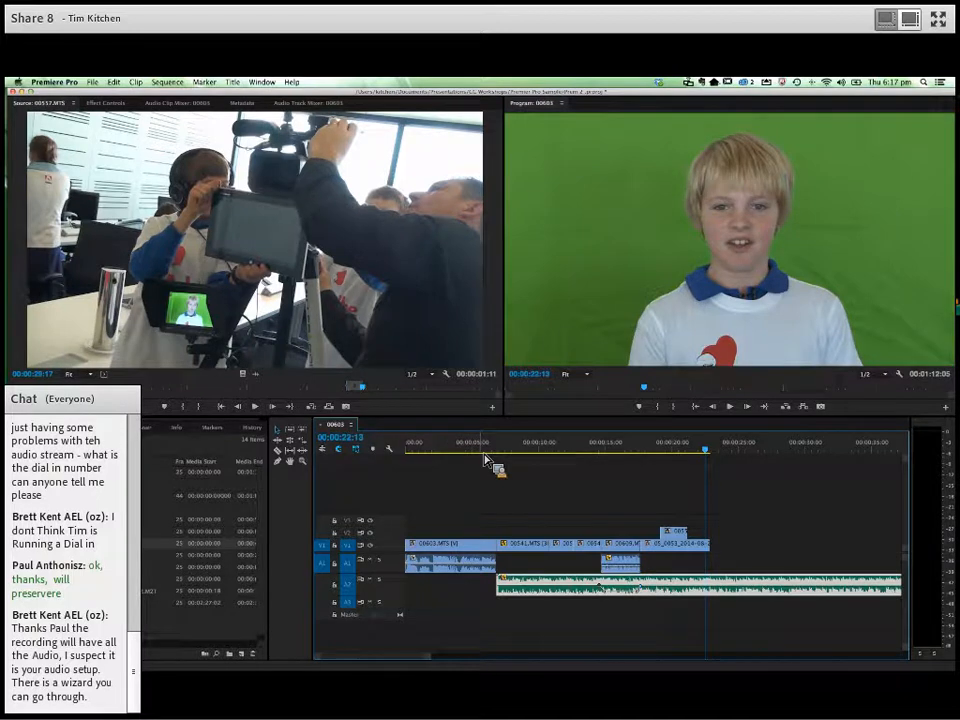
{"action": "key", "text": "Home"}
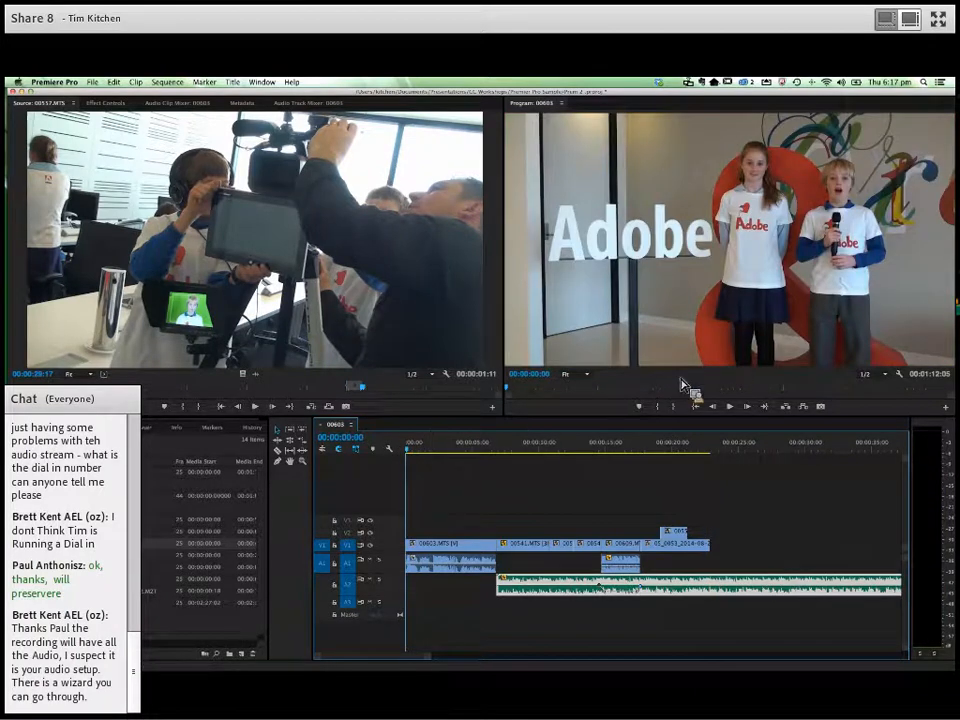
{"action": "left_click", "coordinate": [731, 407]}
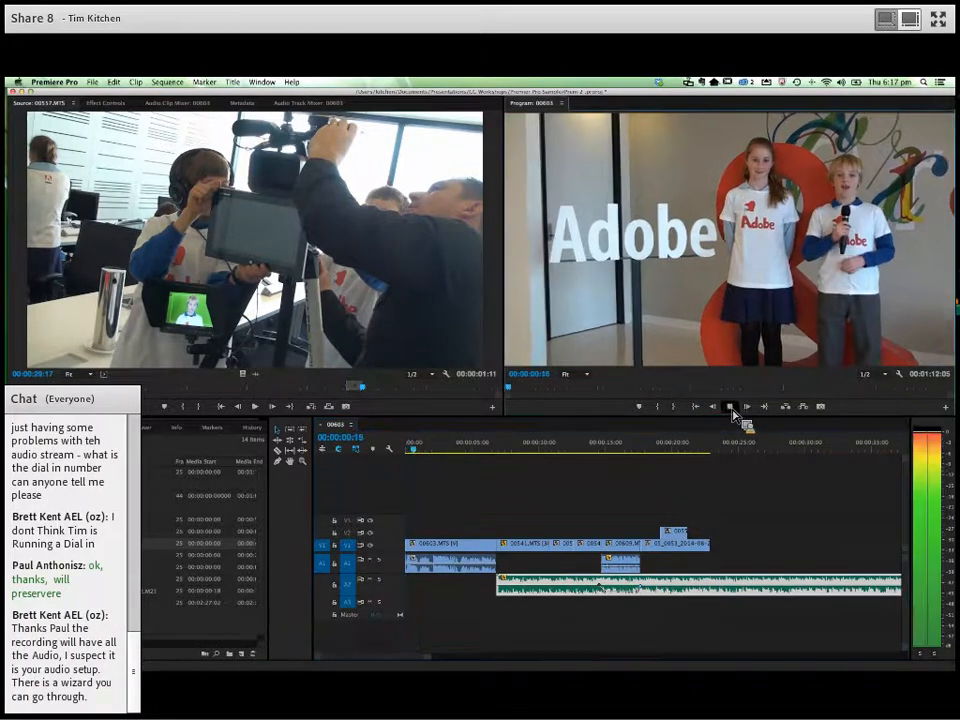
{"action": "left_click", "coordinate": [731, 407]}
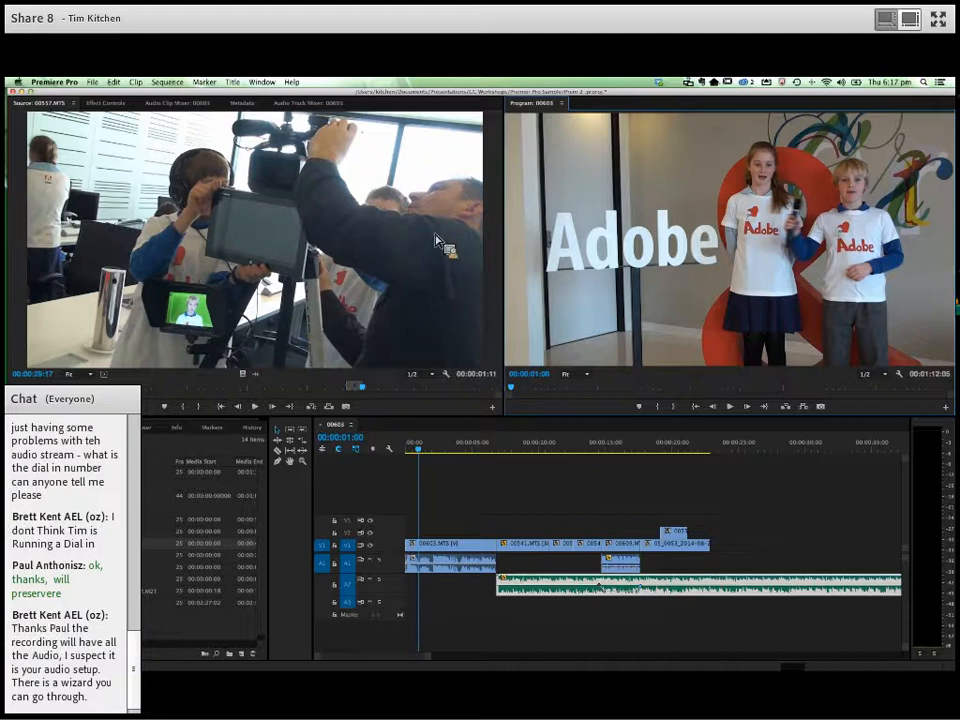
- Create a new default still title named Lwr Third
{"action": "left_click", "coordinate": [235, 84]}
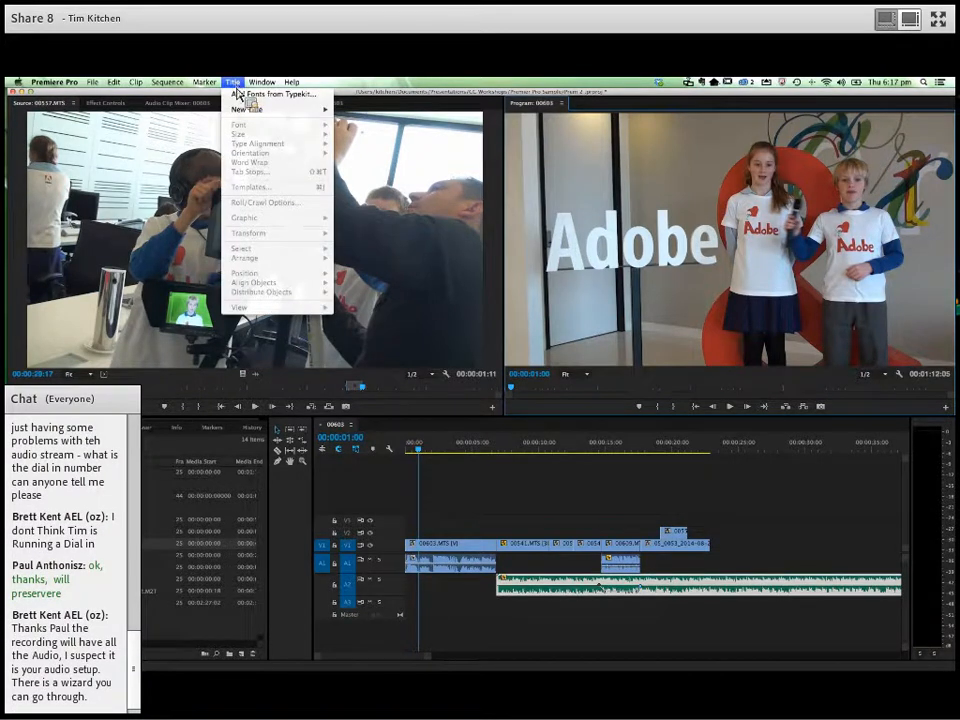
{"action": "mouse_move", "coordinate": [242, 116]}
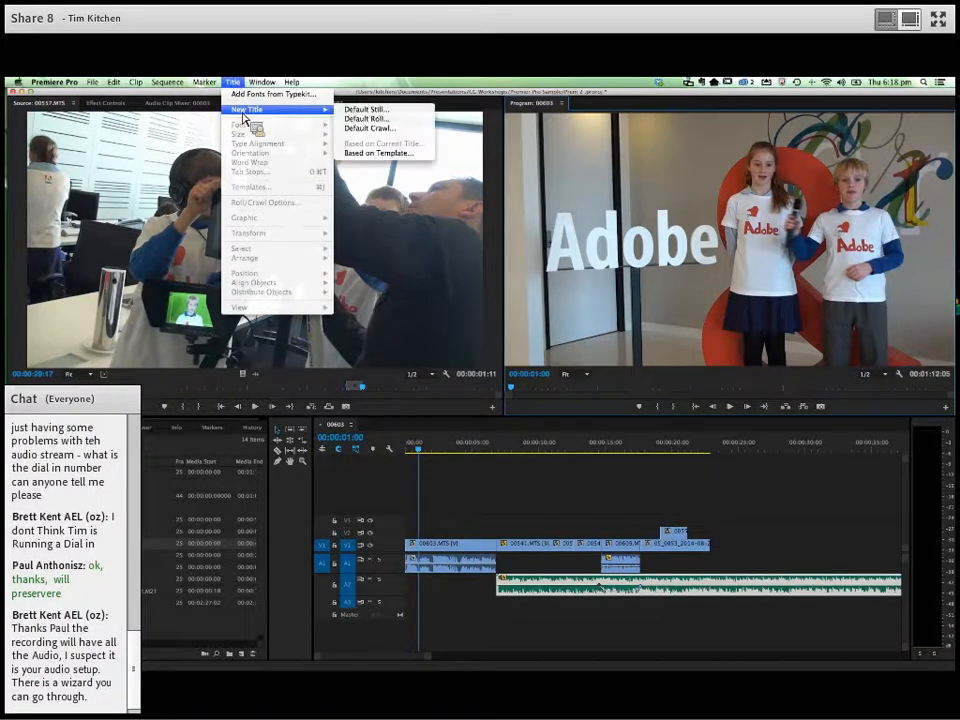
{"action": "left_click", "coordinate": [366, 111]}
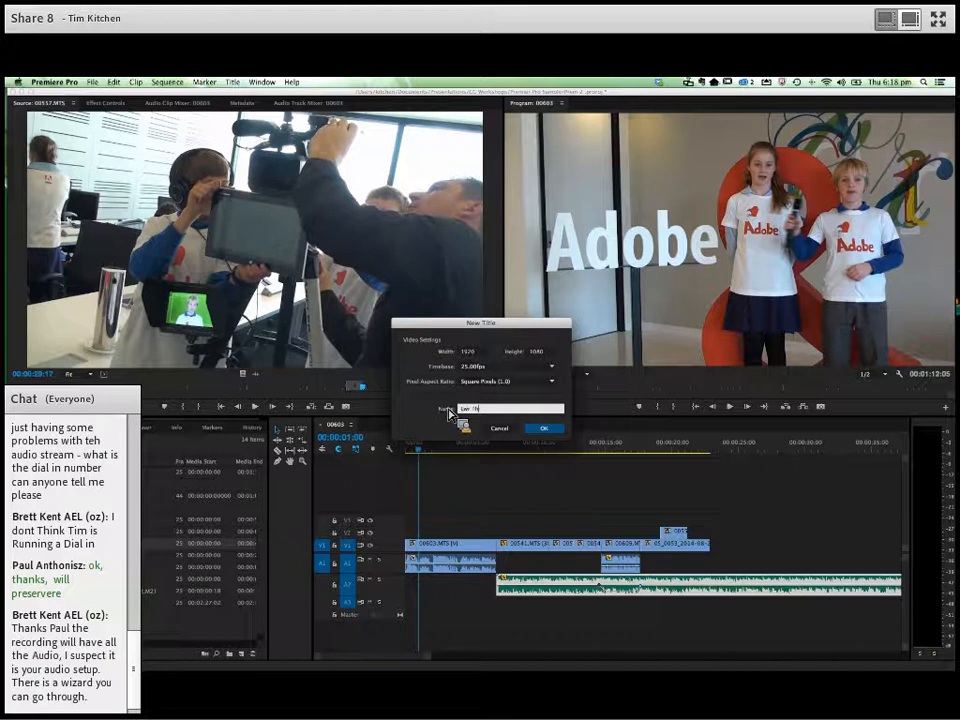
{"action": "left_click", "coordinate": [544, 428]}
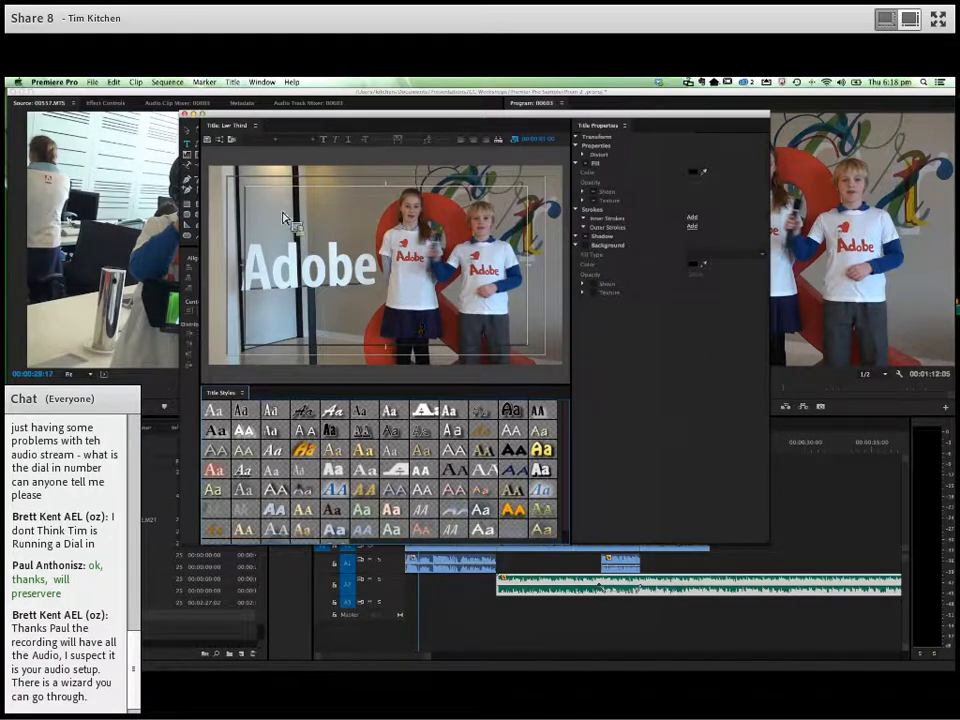
- Widen the titler's tool area to expose all the tools, and toggle the background video display off and on
{"action": "left_click_drag", "start_coordinate": [204, 207], "coordinate": [224, 207]}
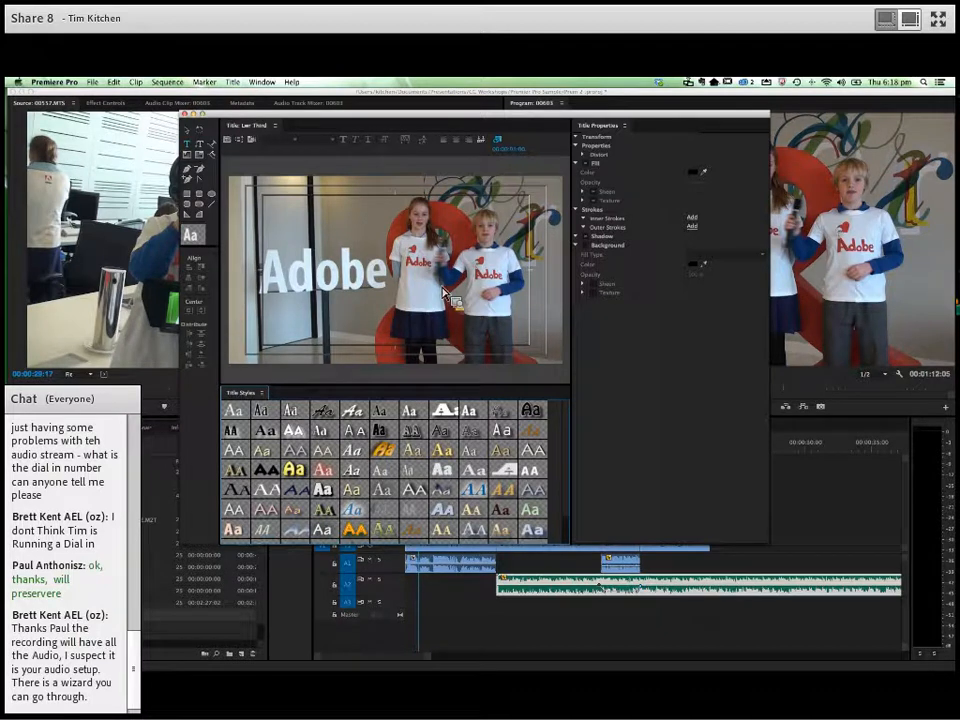
{"action": "left_click", "coordinate": [502, 145]}
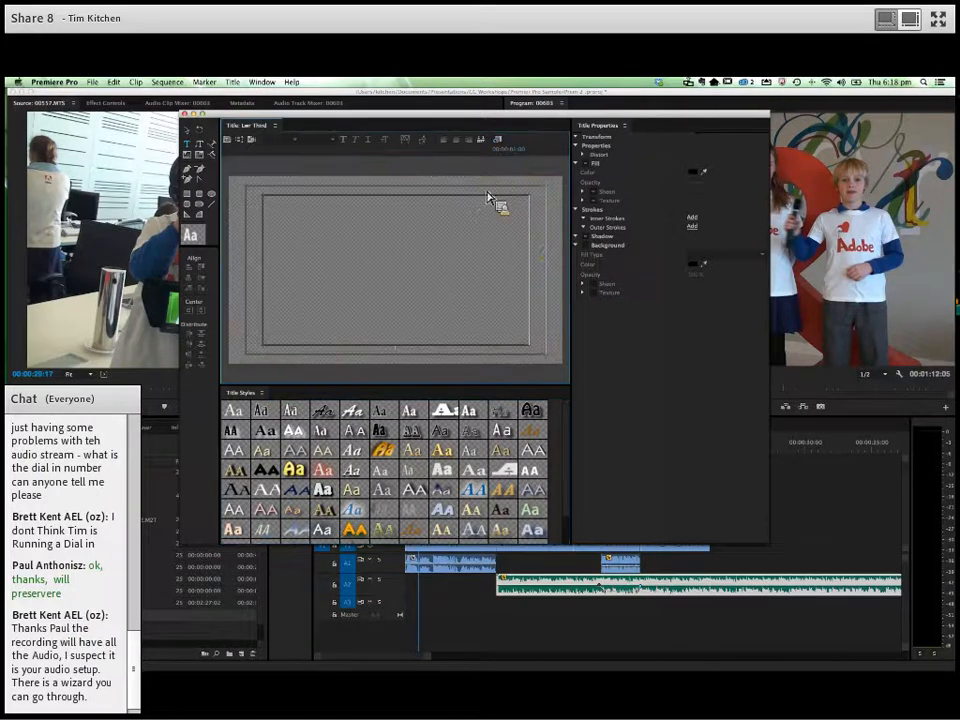
{"action": "left_click", "coordinate": [504, 146]}
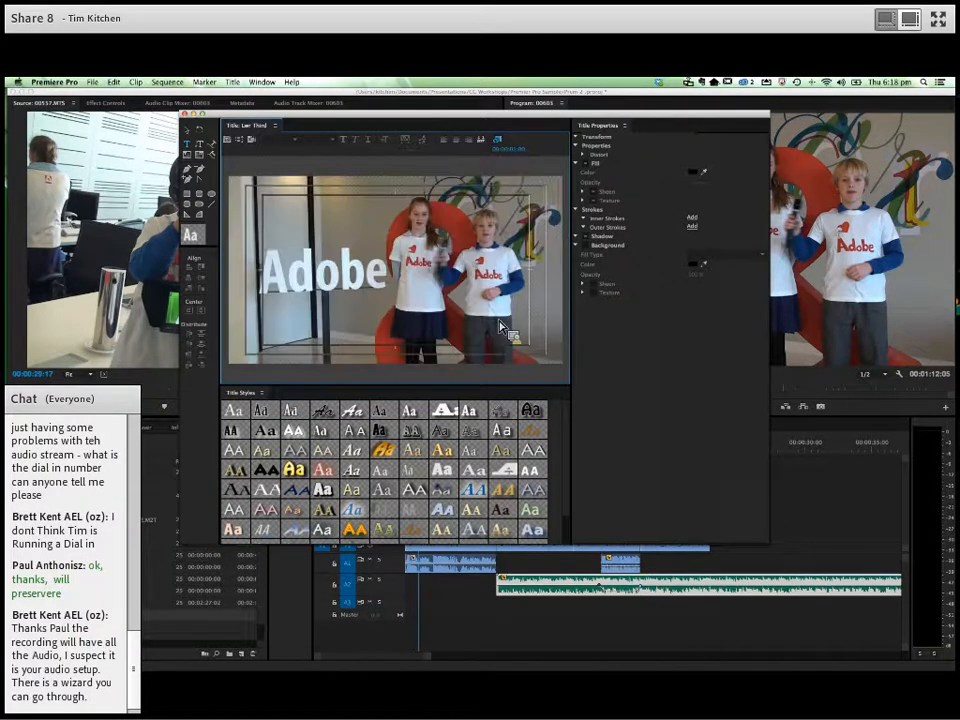
- Draw a rounded corner rectangle about 1250 wide and 146 high across the lower right of the title, running past the frame's right edge
{"action": "left_click", "coordinate": [204, 200]}
{"action": "left_click_drag", "start_coordinate": [262, 314], "coordinate": [446, 332]}
{"action": "left_click_drag", "start_coordinate": [516, 350], "coordinate": [529, 348]}
{"action": "left_click_drag", "start_coordinate": [396, 311], "coordinate": [441, 343]}
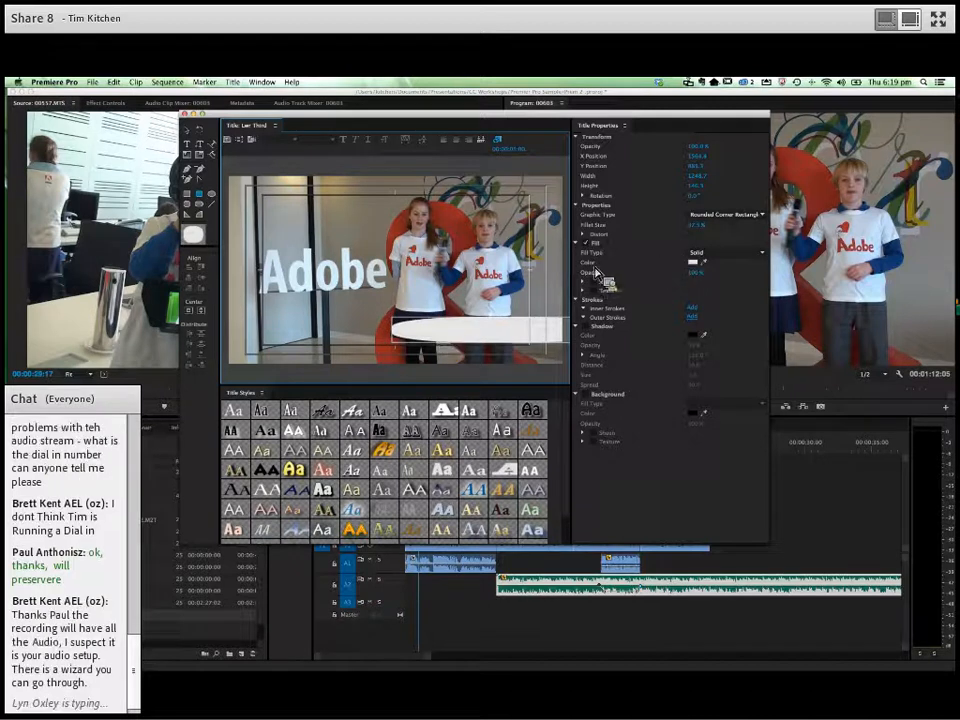
- Fill the rounded rectangle with red, matching the shade to the footage with the eyedropper
{"action": "left_click", "coordinate": [692, 262]}
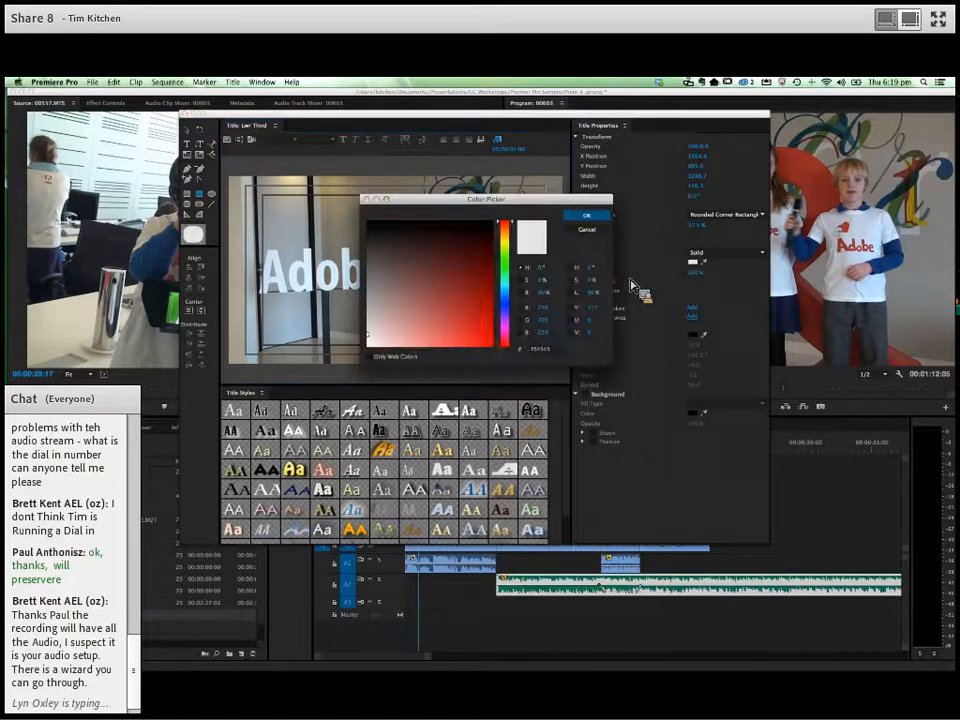
{"action": "left_click", "coordinate": [487, 341]}
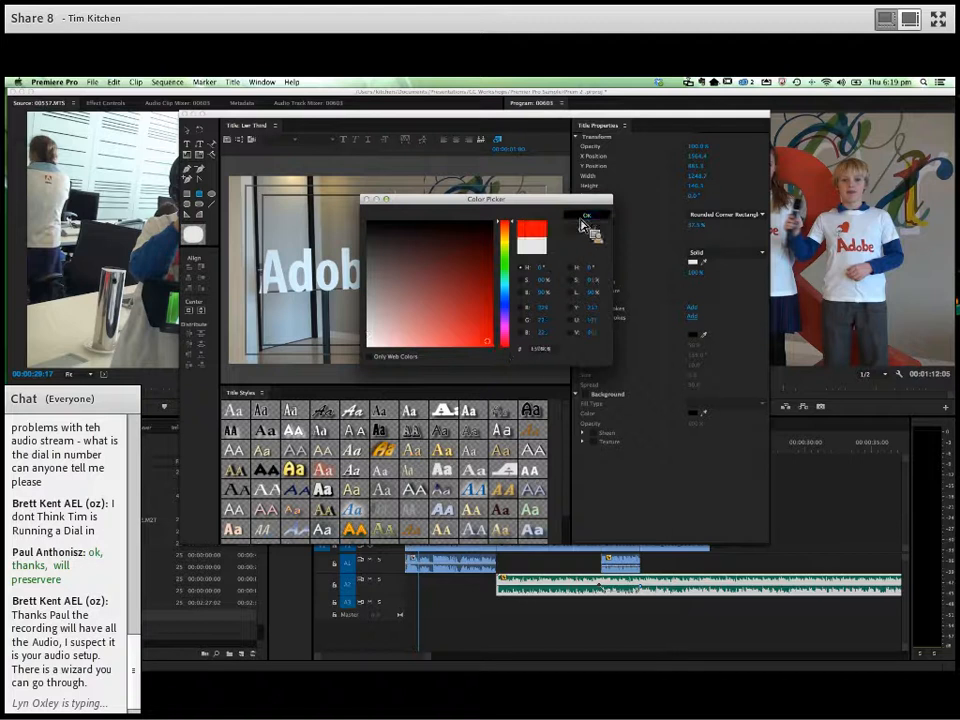
{"action": "left_click", "coordinate": [586, 224]}
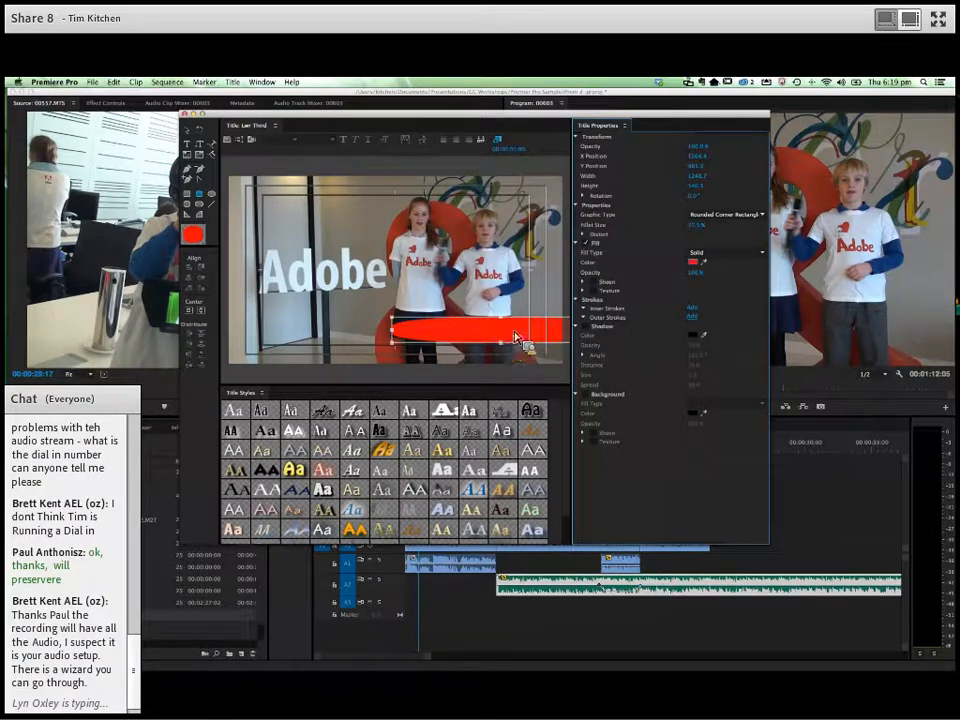
{"action": "left_click", "coordinate": [706, 263]}
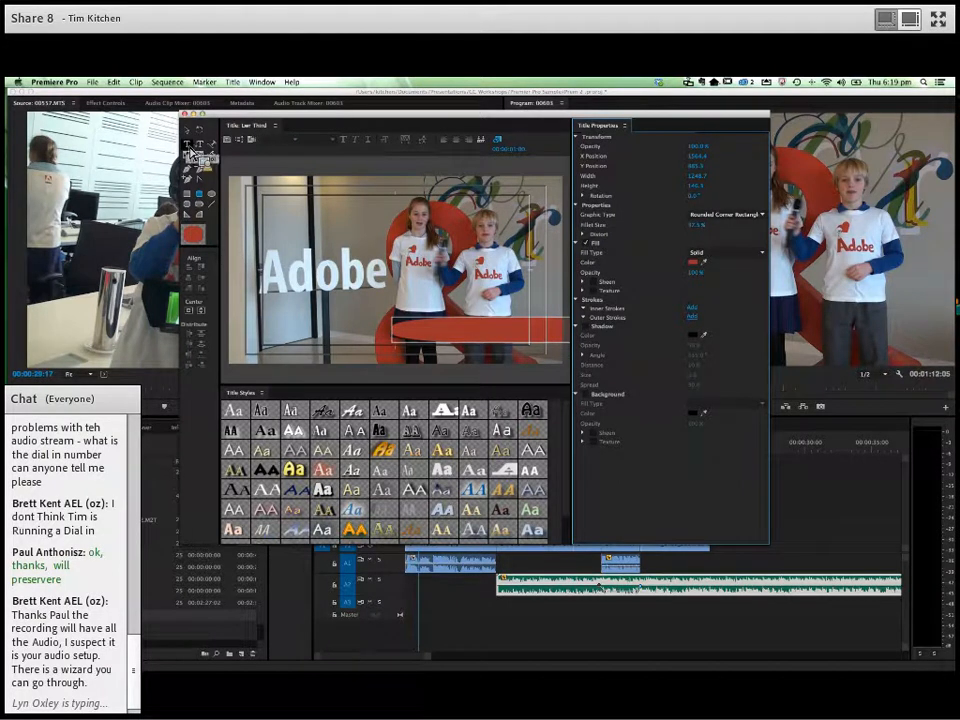
- Draw a text area over the red bar with the Type tool and set its fill colour to near-white
{"action": "left_click", "coordinate": [189, 147]}
{"action": "left_click_drag", "start_coordinate": [396, 324], "coordinate": [548, 350]}
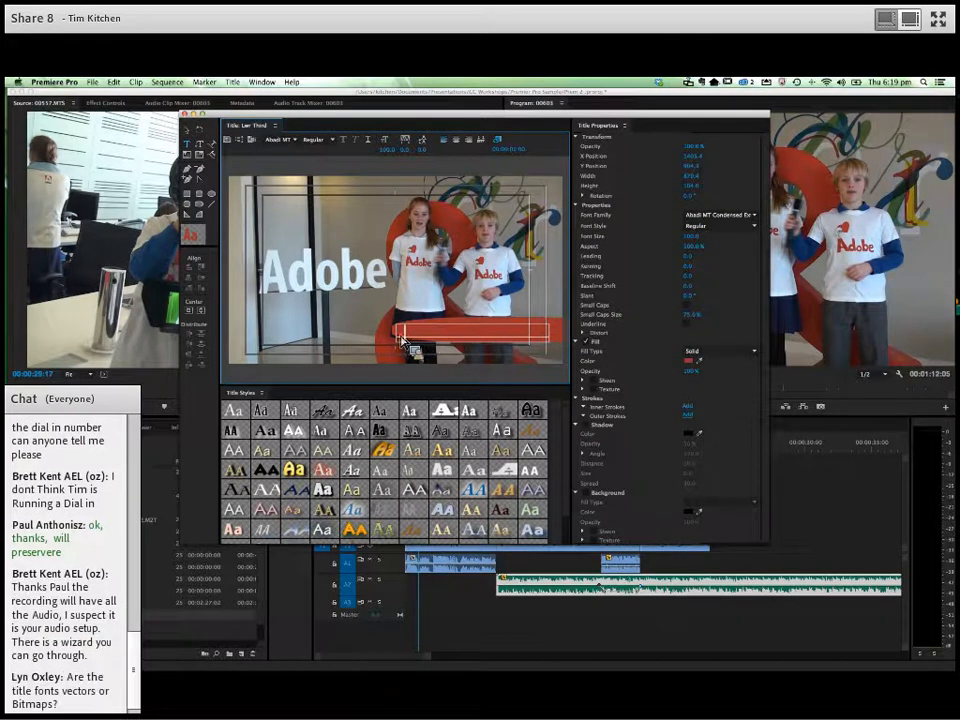
{"action": "left_click", "coordinate": [690, 365]}
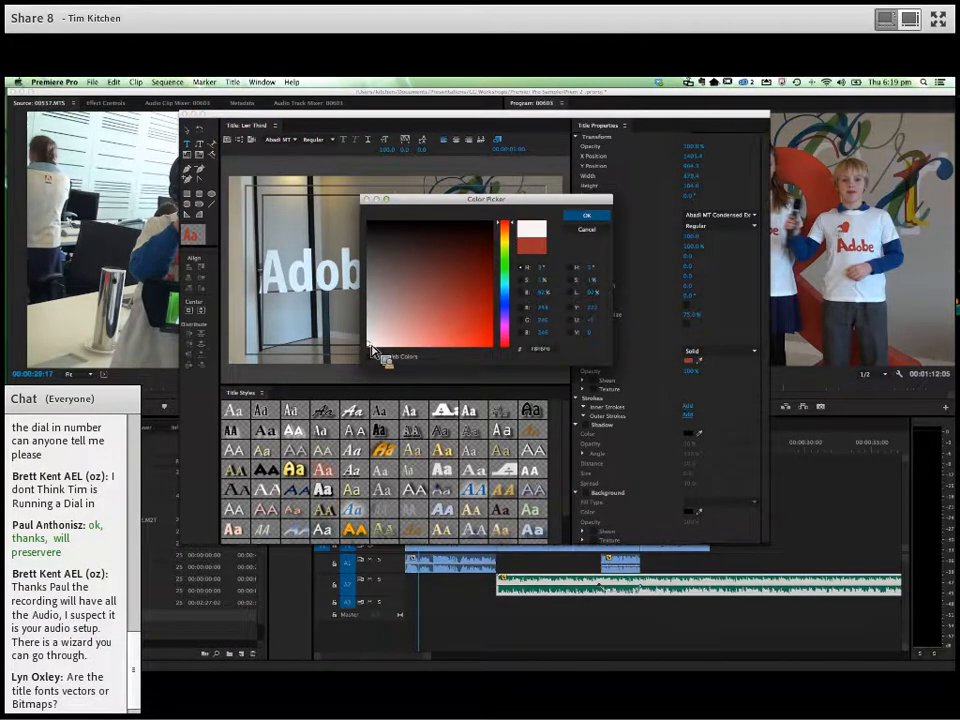
{"action": "left_click", "coordinate": [588, 216]}
- Enter the first presenter's name followed by "&" on the bar, and narrow the text area from its left edge to about 812 wide
{"action": "left_click", "coordinate": [405, 332]}
{"action": "type", "text": "Sam &"}
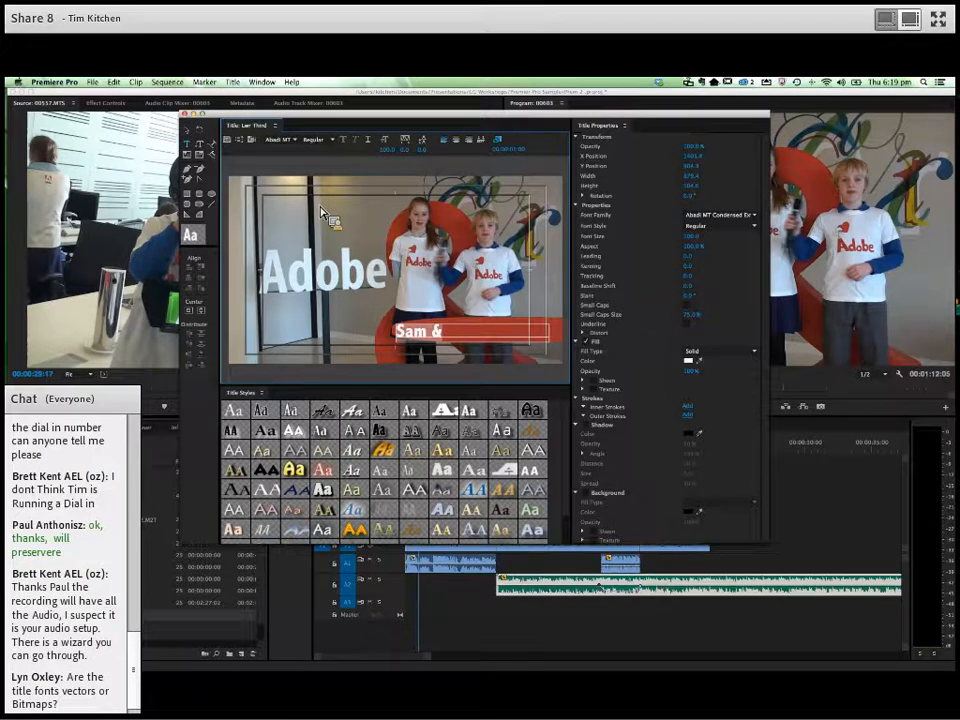
{"action": "left_click", "coordinate": [190, 138]}
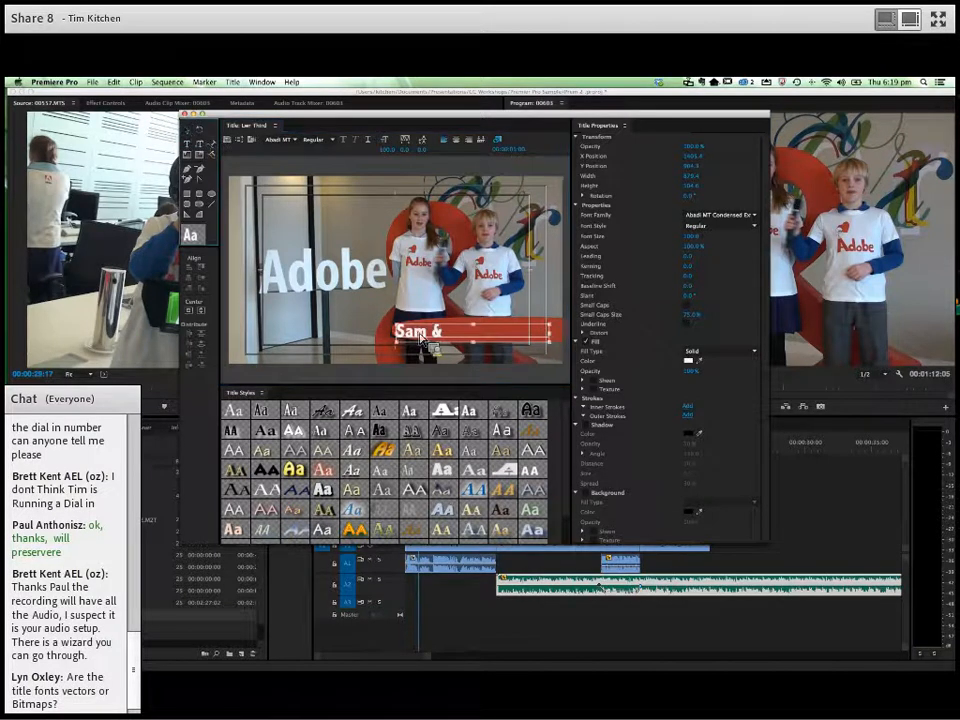
{"action": "left_click_drag", "start_coordinate": [404, 333], "coordinate": [393, 280]}
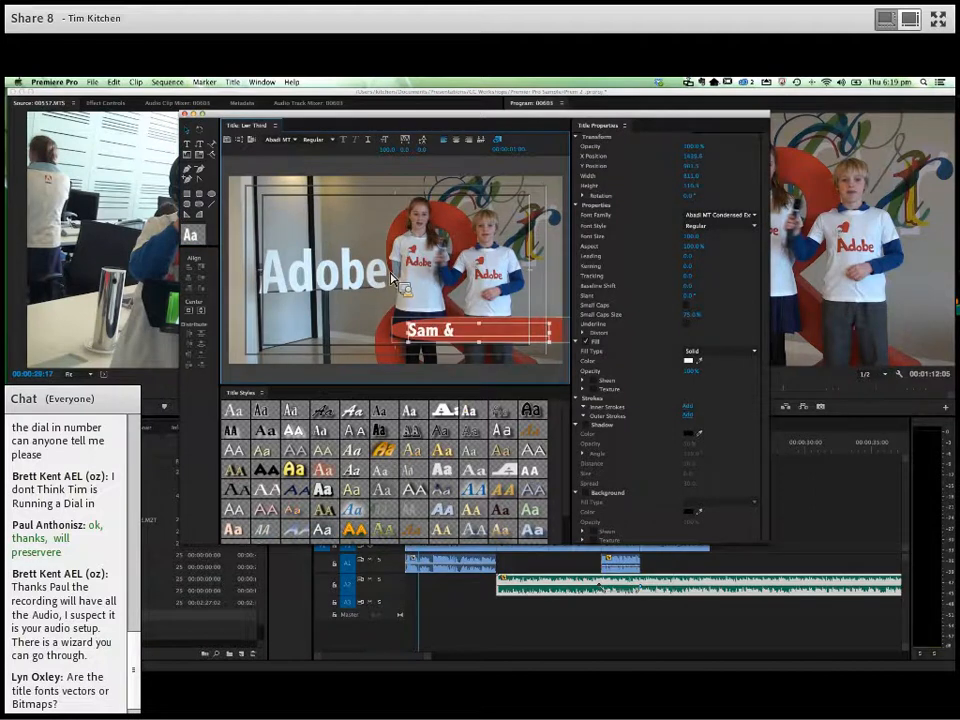
- Try to adjust the font size of the presenter text on the red bar to 102
{"action": "left_click", "coordinate": [333, 140]}
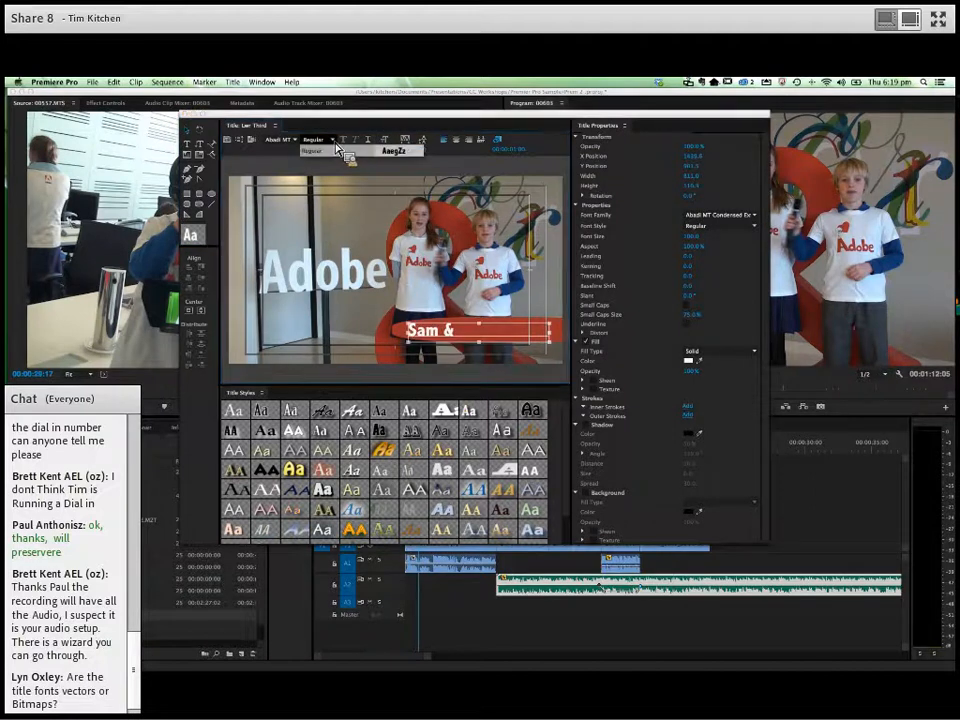
{"action": "left_click", "coordinate": [392, 148]}
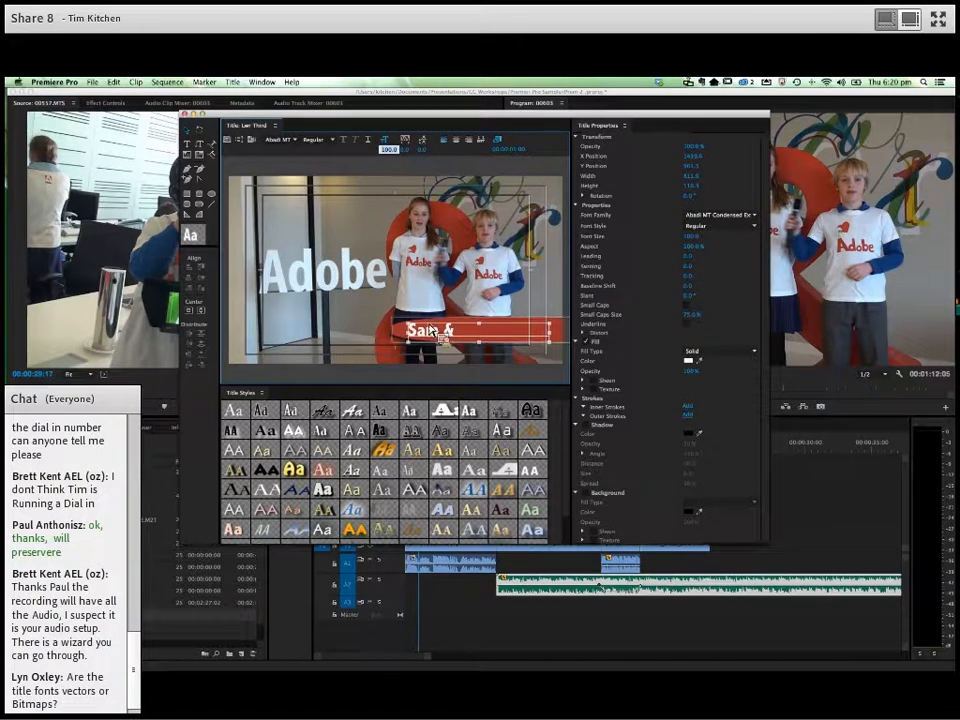
{"action": "left_click", "coordinate": [461, 337]}
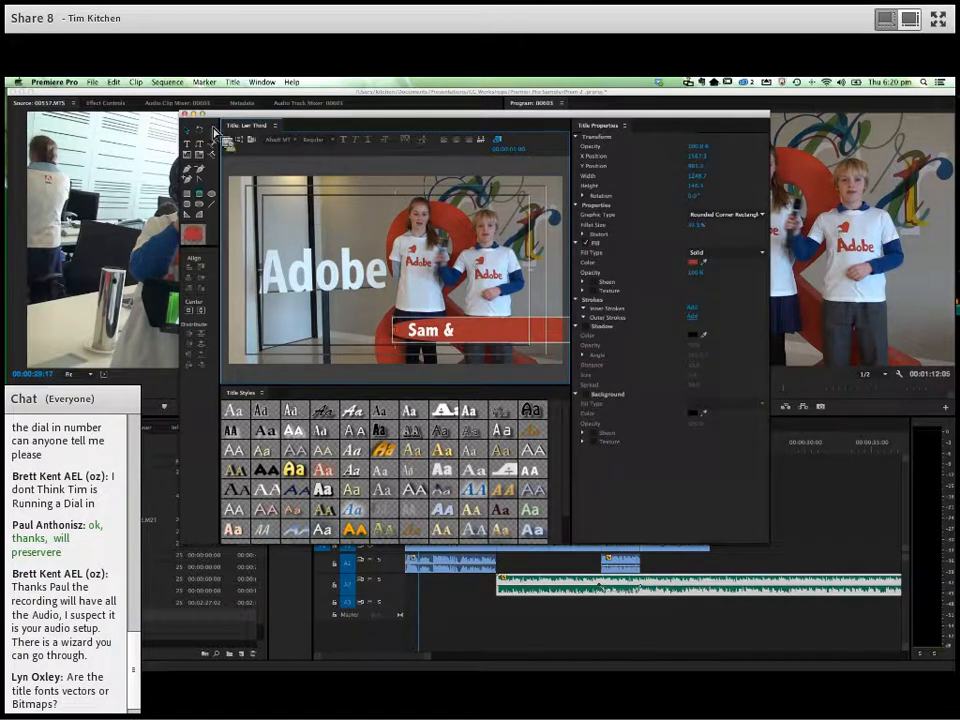
{"action": "left_click", "coordinate": [428, 340]}
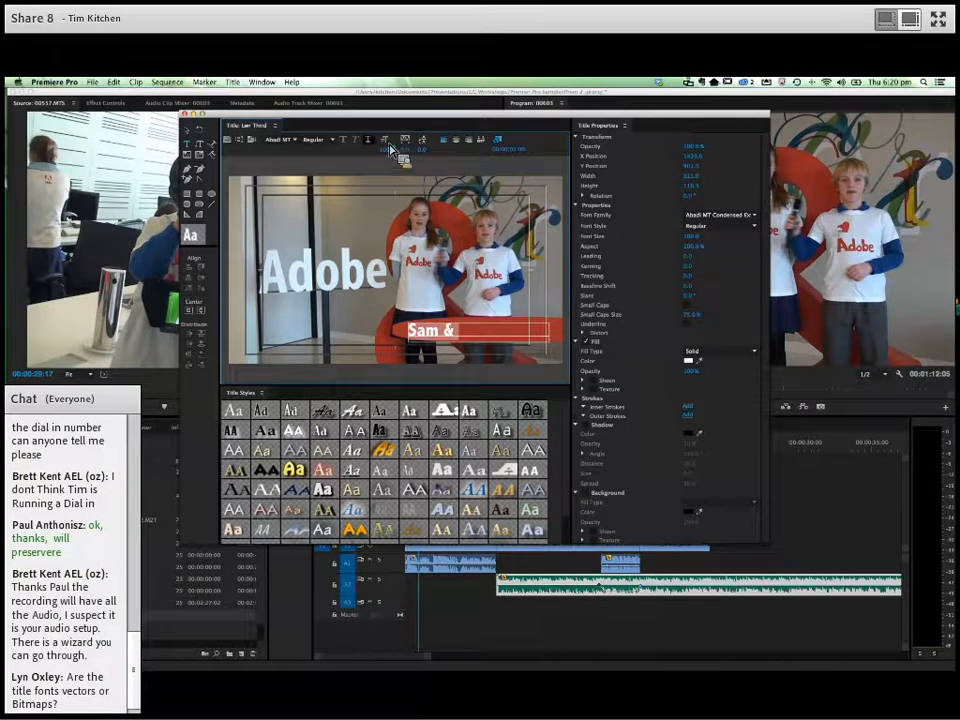
{"action": "mouse_move", "coordinate": [388, 151]}
{"action": "left_mouse_down"}
{"action": "mouse_move", "coordinate": [412, 151]}
{"action": "mouse_move", "coordinate": [388, 151]}
{"action": "left_mouse_up"}
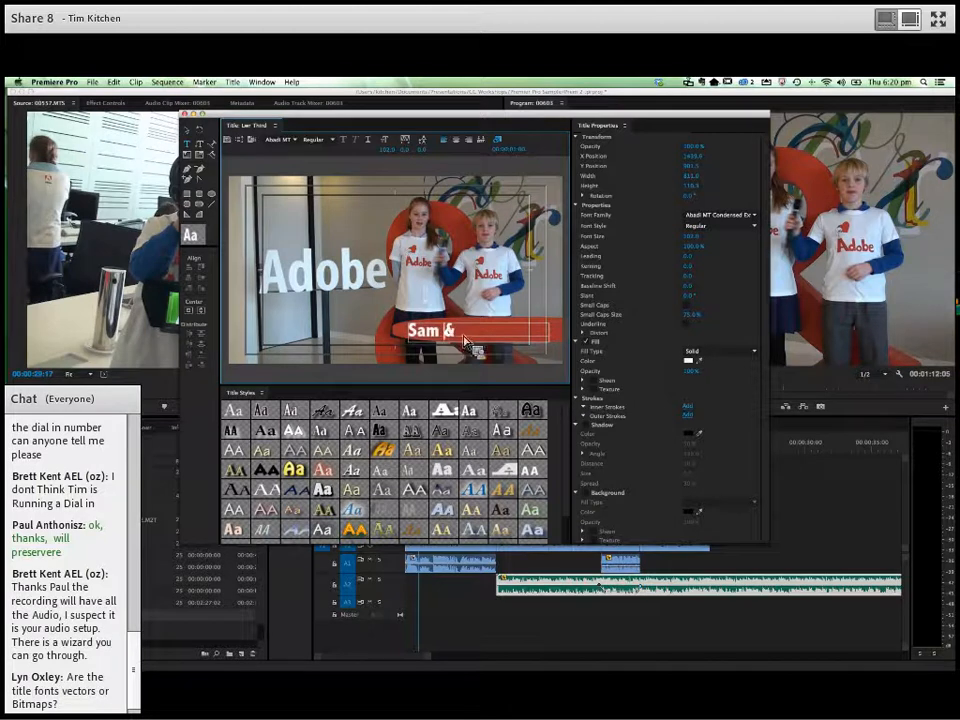
- Complete the bar text with the second presenter's name, reduce its font size to 74, and close the title
{"action": "type", "text": "mma"}
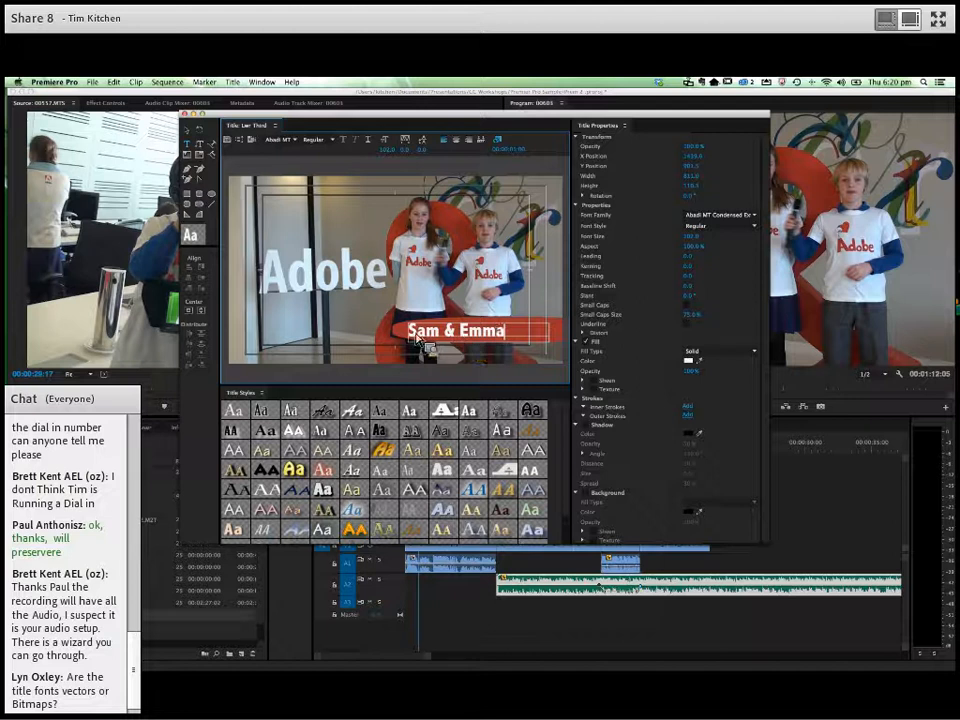
{"action": "left_click_drag", "start_coordinate": [390, 152], "coordinate": [302, 122]}
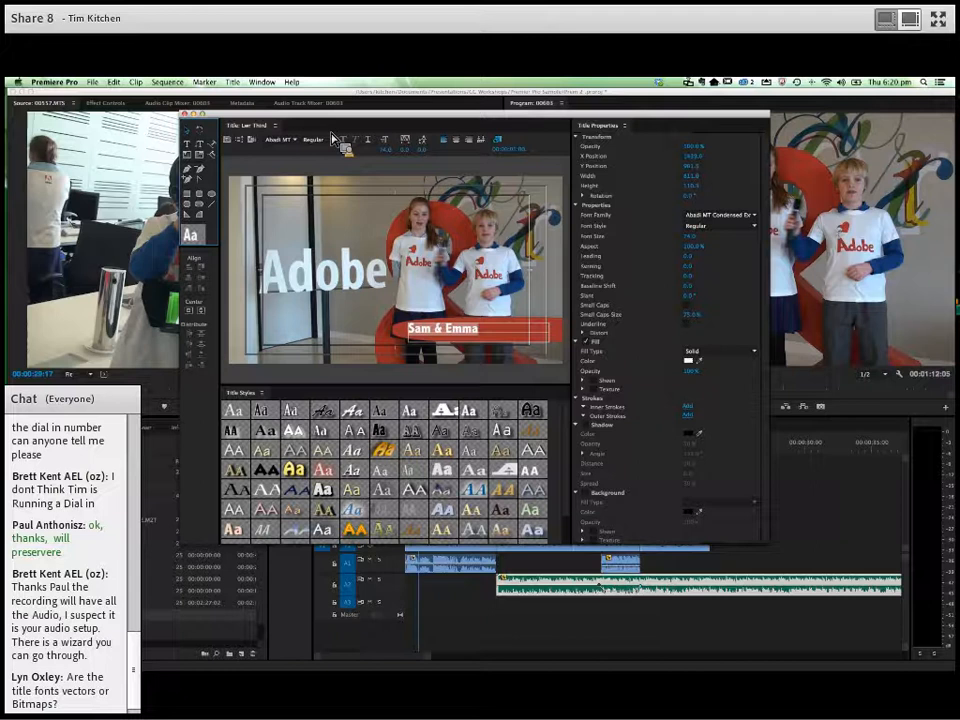
{"action": "left_click", "coordinate": [525, 323]}
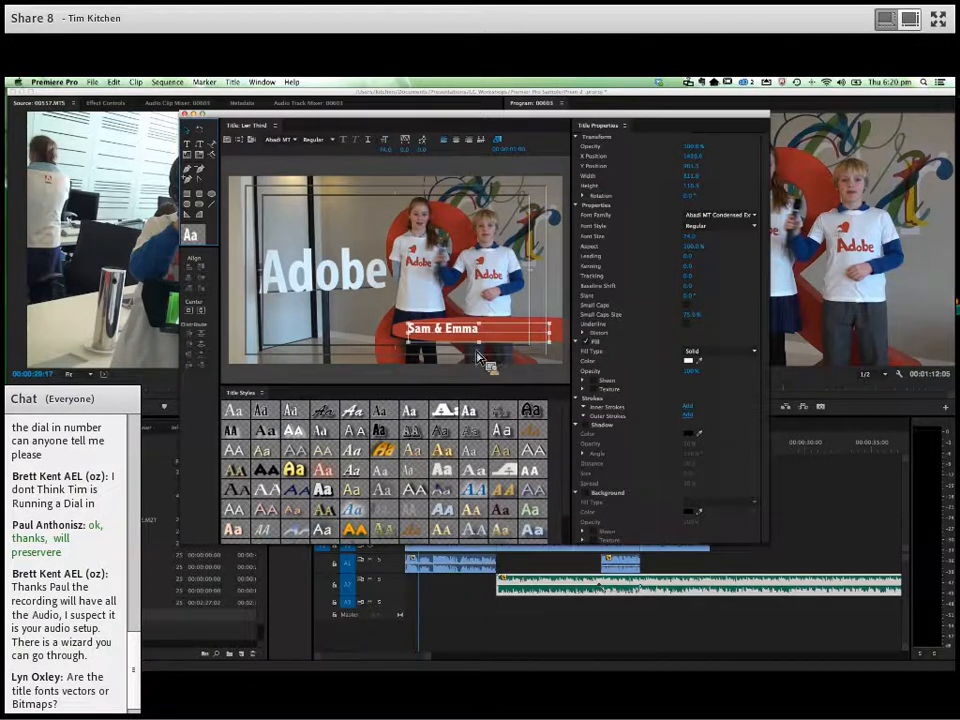
{"action": "left_click", "coordinate": [185, 114]}
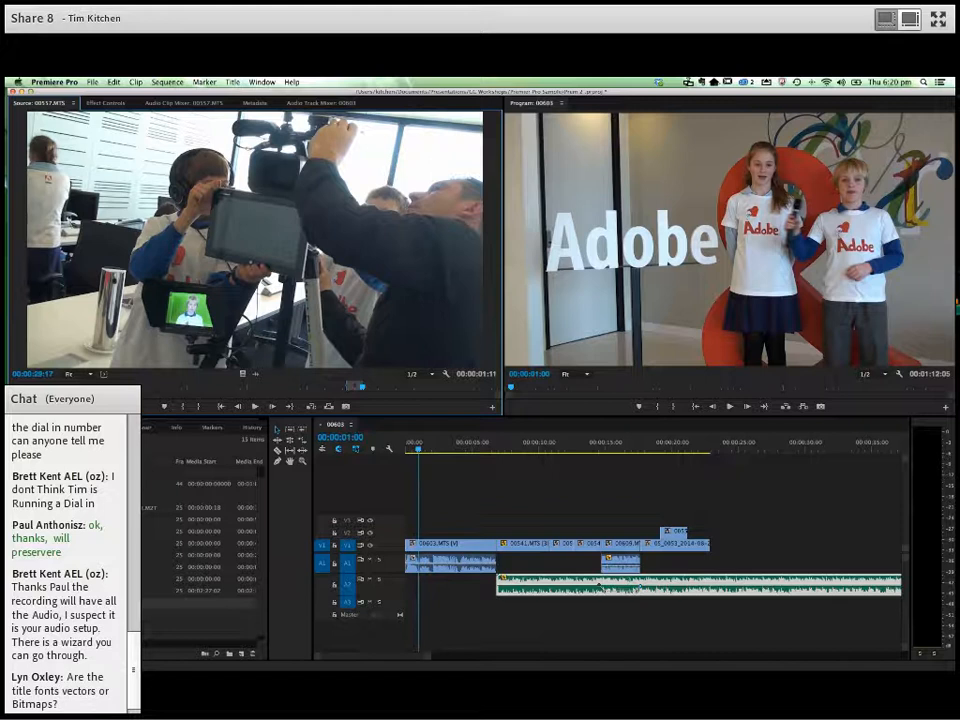
- Place the Lwr Third title on V2 above the opening clip, starting at 00:00:01:00, and play it back
{"action": "left_click", "coordinate": [200, 622]}
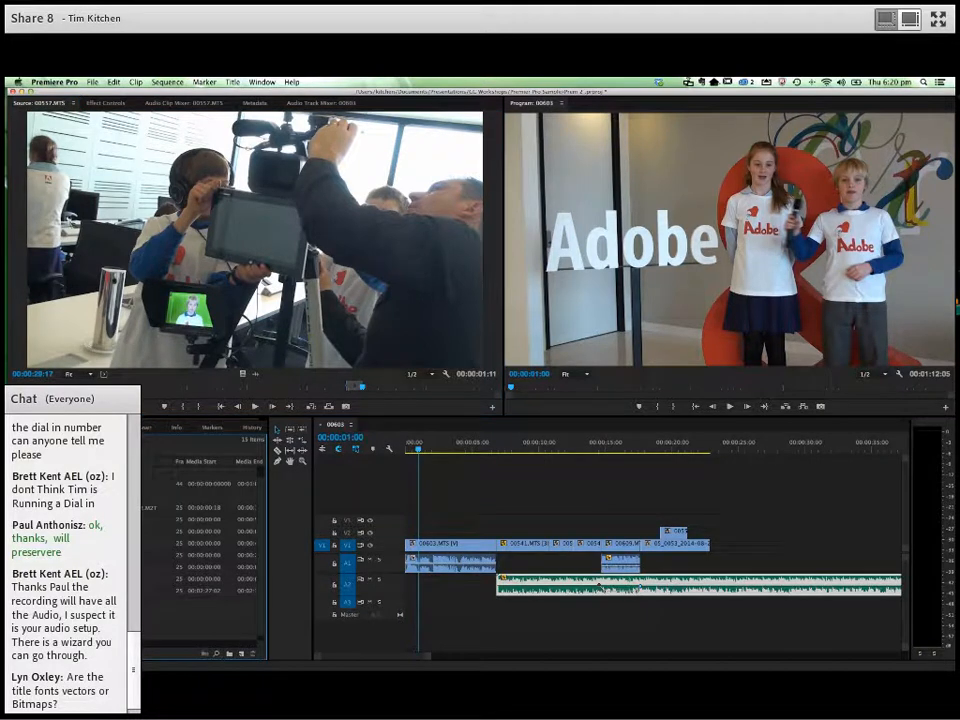
{"action": "double_click", "coordinate": [112, 627]}
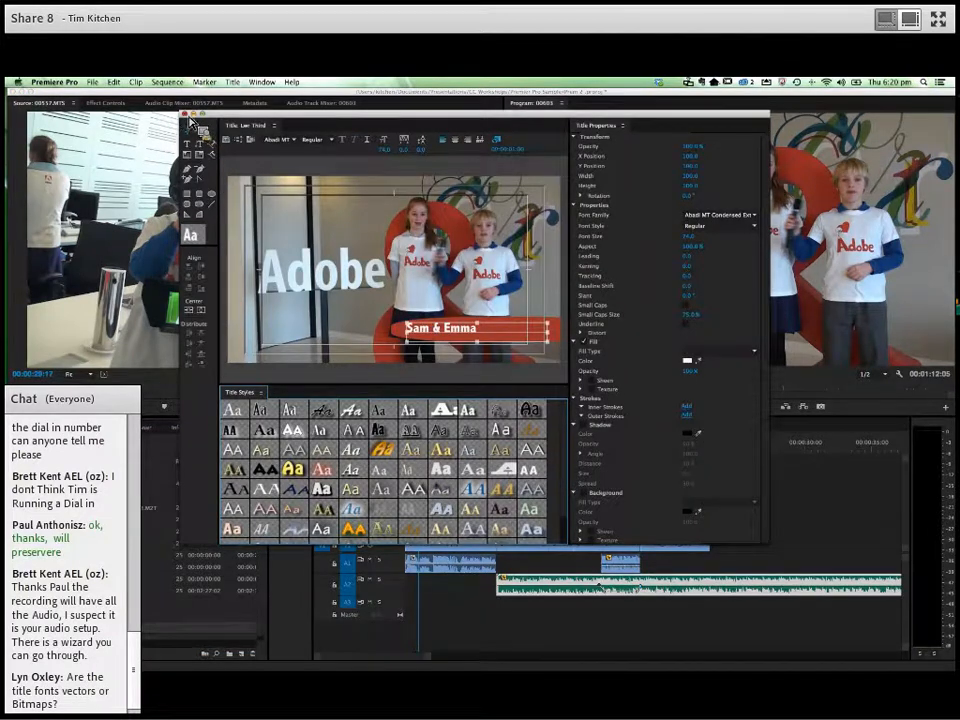
{"action": "left_click", "coordinate": [185, 115]}
{"action": "left_click_drag", "start_coordinate": [105, 627], "coordinate": [434, 544]}
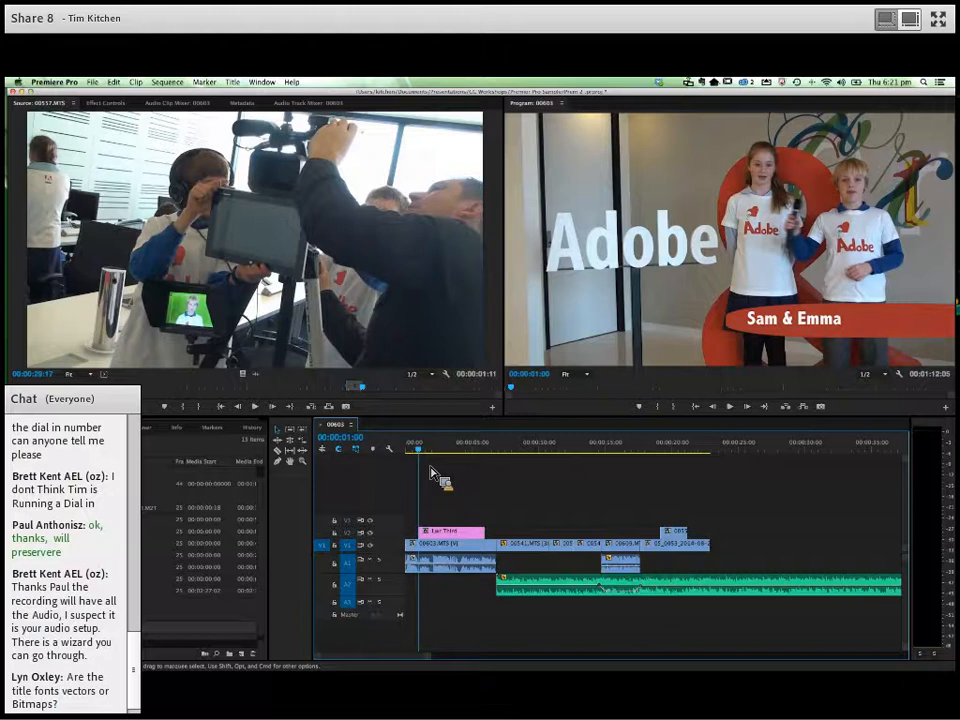
{"action": "left_click_drag", "start_coordinate": [430, 455], "coordinate": [404, 458]}
{"action": "key", "text": "space"}
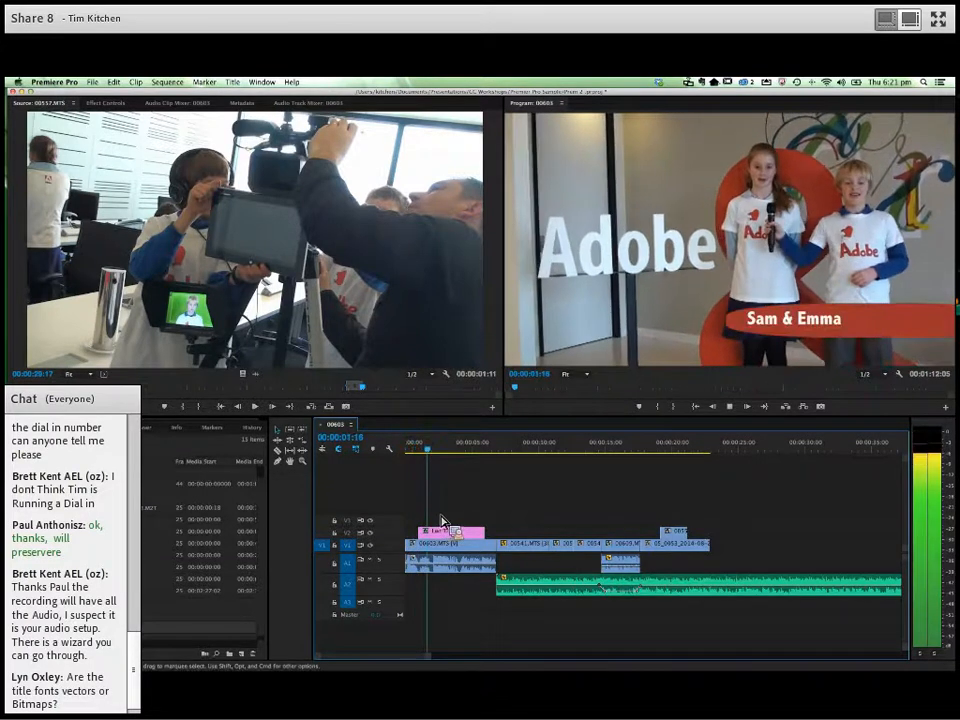
{"action": "key", "text": "space"}
- Scale the title to about three quarters in the Program monitor, move it to the frame's lower-right edge, and play the opening
{"action": "double_click", "coordinate": [824, 328]}
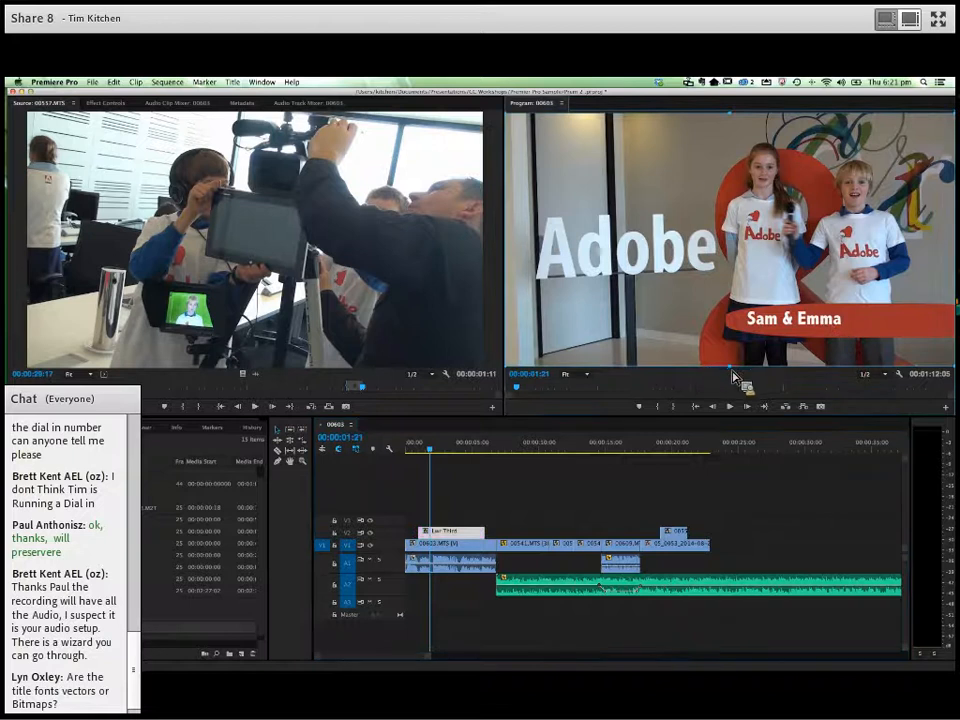
{"action": "left_click_drag", "start_coordinate": [733, 371], "coordinate": [632, 154]}
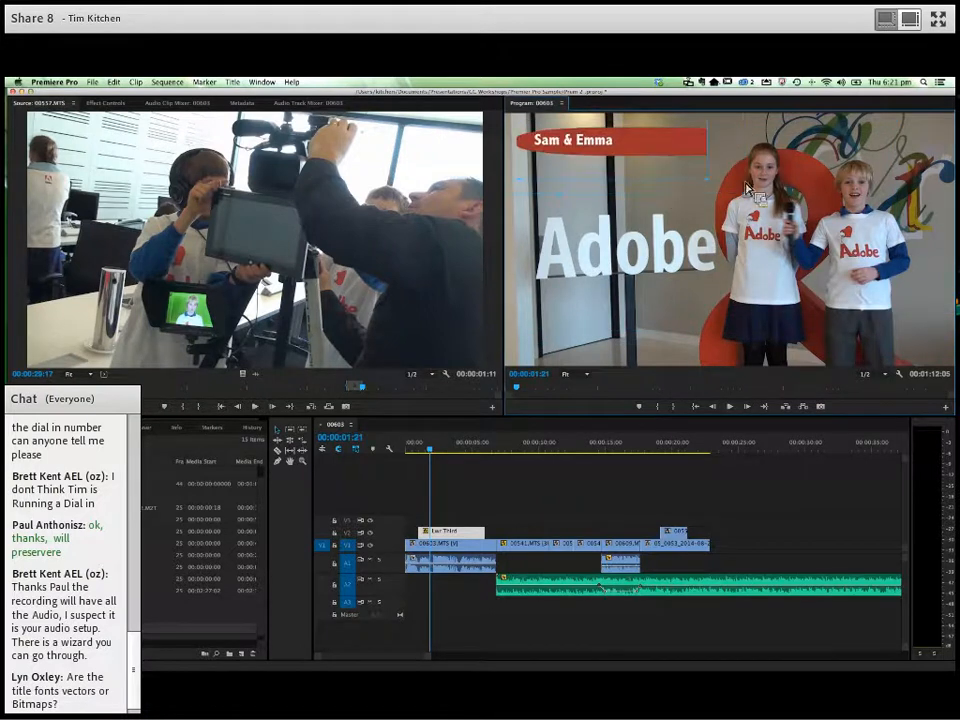
{"action": "key", "text": "super+z"}
{"action": "key", "text": "super+z"}
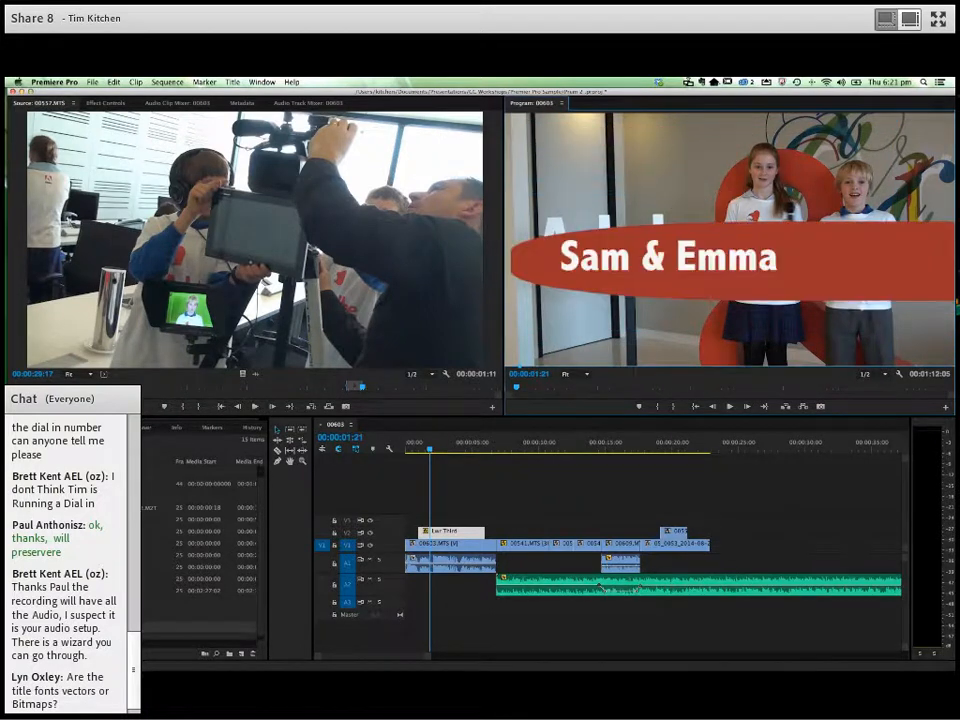
{"action": "left_click_drag", "start_coordinate": [880, 396], "coordinate": [812, 294]}
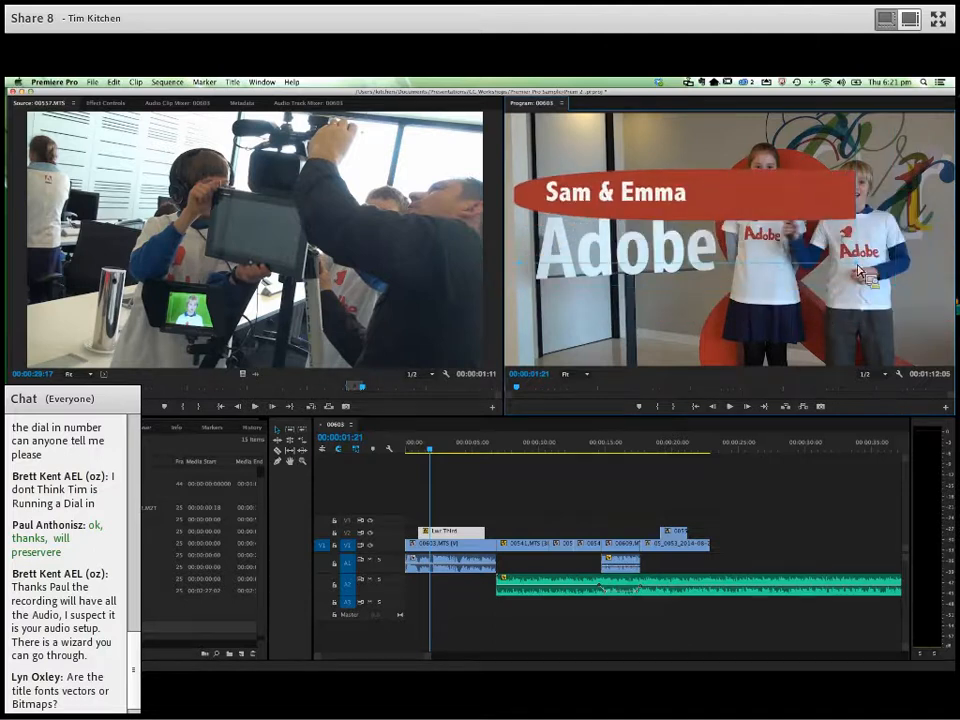
{"action": "mouse_move", "coordinate": [889, 301]}
{"action": "left_mouse_down"}
{"action": "mouse_move", "coordinate": [929, 340]}
{"action": "mouse_move", "coordinate": [859, 304]}
{"action": "mouse_move", "coordinate": [880, 316]}
{"action": "left_mouse_up"}
{"action": "left_click_drag", "start_coordinate": [933, 428], "coordinate": [891, 322]}
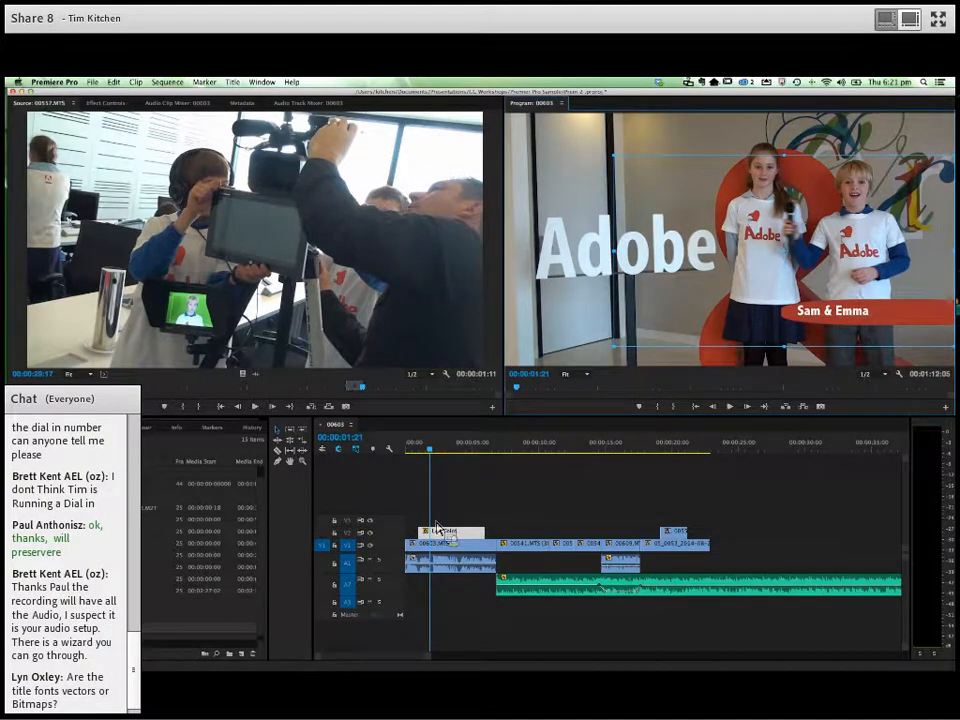
{"action": "left_click", "coordinate": [406, 451]}
{"action": "key", "text": "space"}
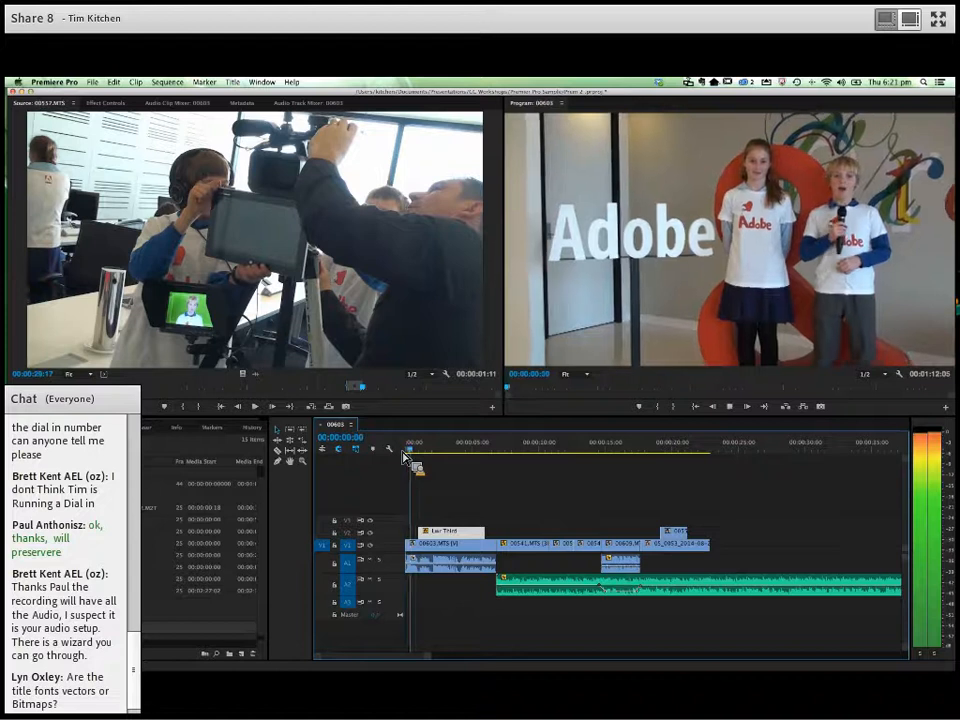
{"action": "key", "text": "space"}
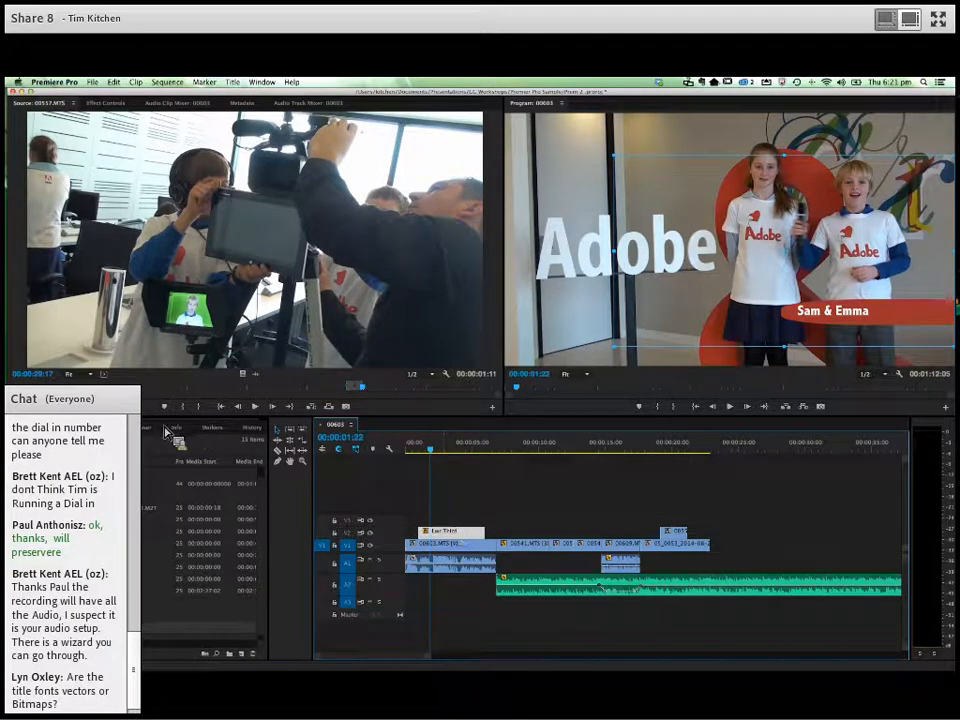
- Apply a dissolve transition to the start of the Lwr Third title and play the sequence from the beginning
{"action": "key", "text": "shift+7"}
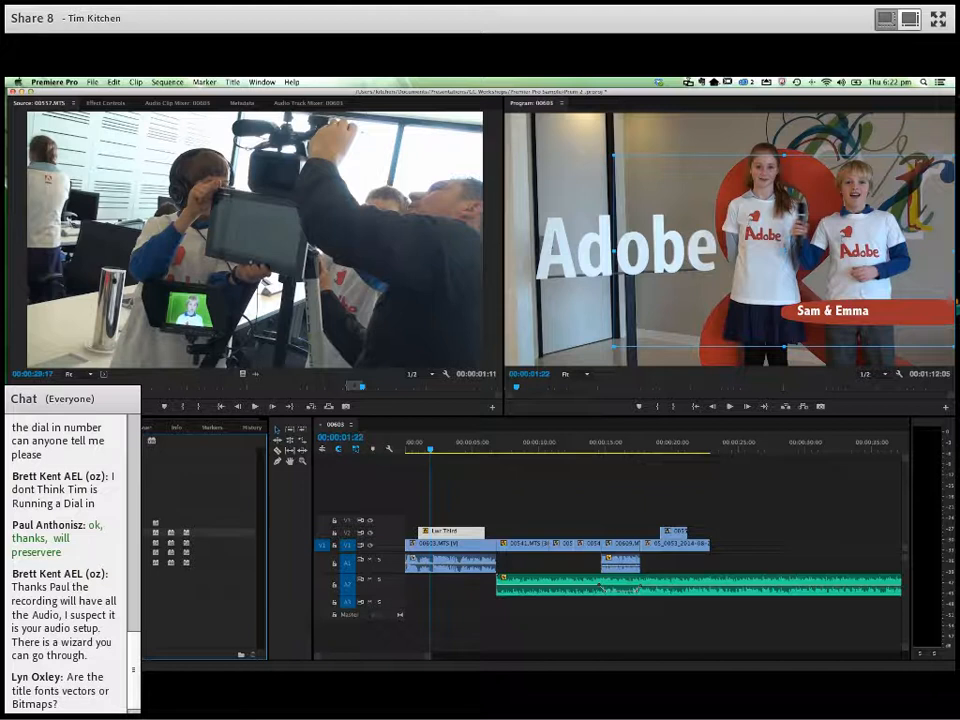
{"action": "left_click_drag", "start_coordinate": [194, 537], "coordinate": [426, 543]}
{"action": "key", "text": "Home"}
{"action": "key", "text": "space"}
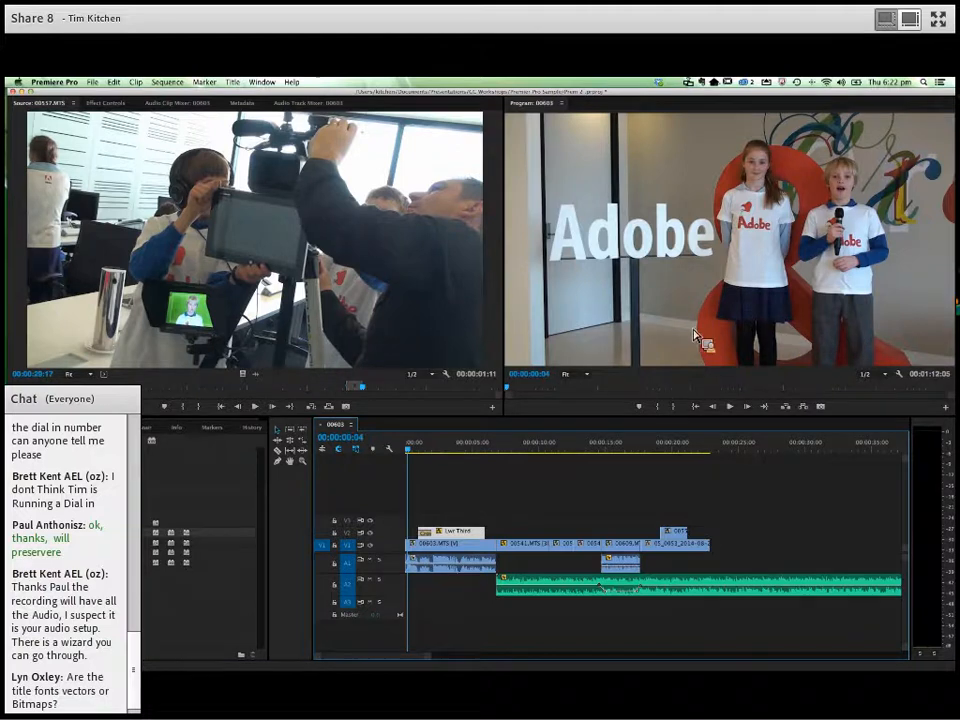
{"action": "key", "text": "space"}
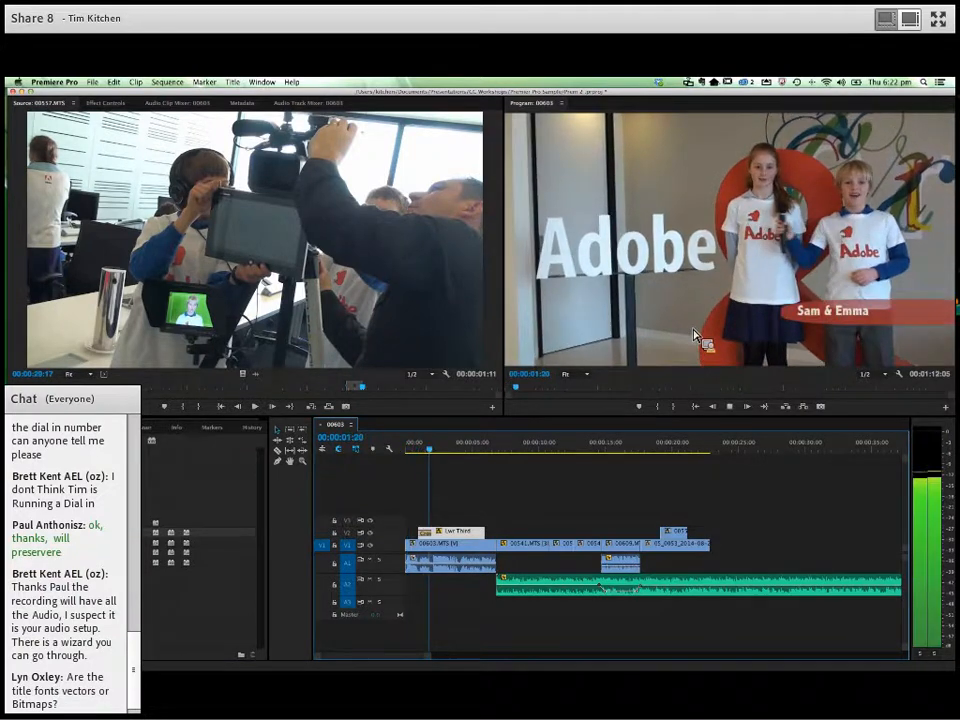
{"action": "key", "text": "space"}
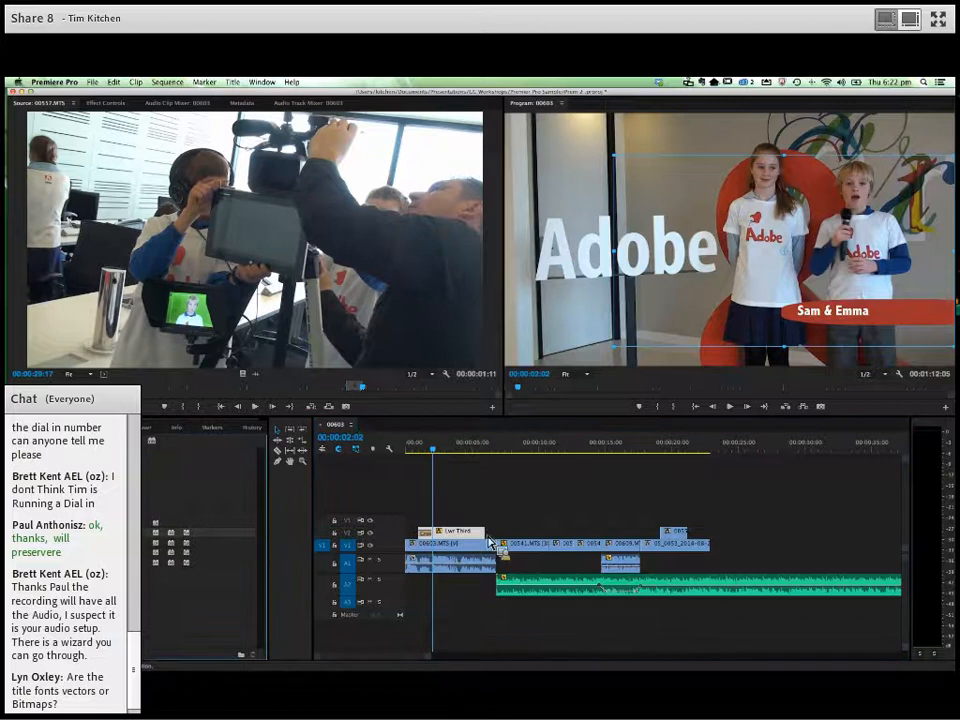
- Apply the dissolve transition to the end of the Lwr Third title and play through its fade-out
{"action": "left_click", "coordinate": [419, 455]}
{"action": "key", "text": "space"}
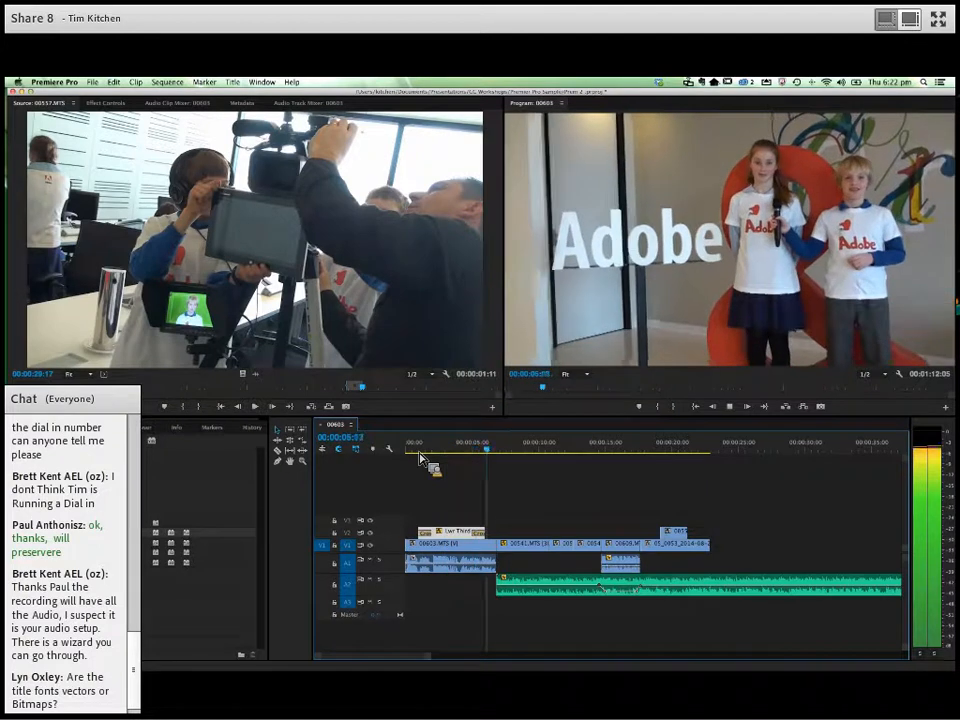
{"action": "key", "text": "space"}
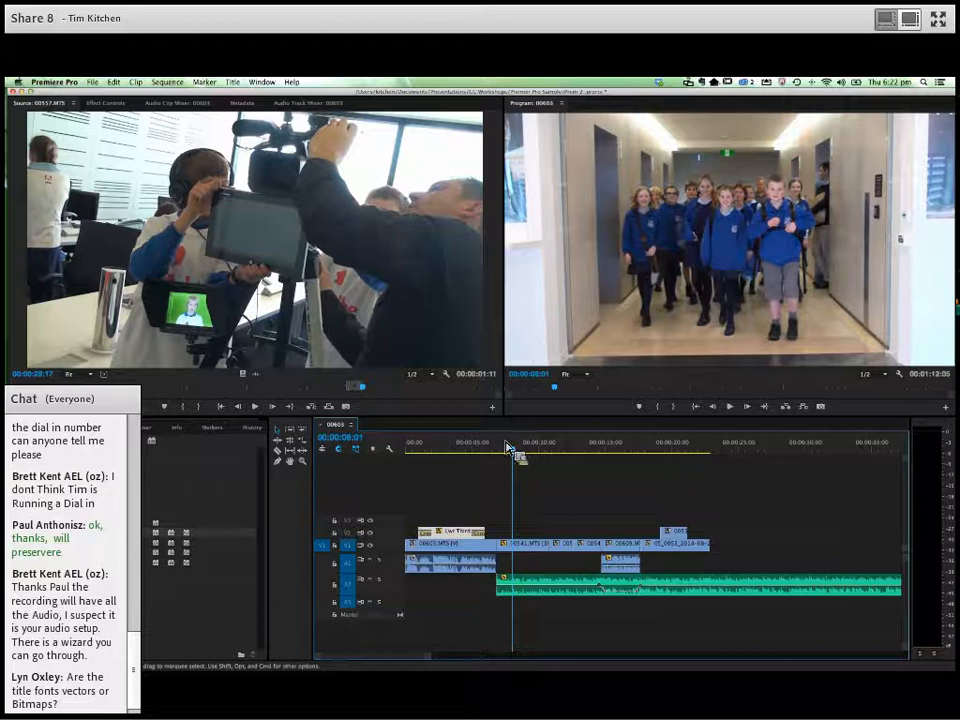
- Check the session outline in Keynote, return to Premiere Pro, and review the cutaway and the green-screen clip beneath it
{"action": "key", "text": "super+Tab"}
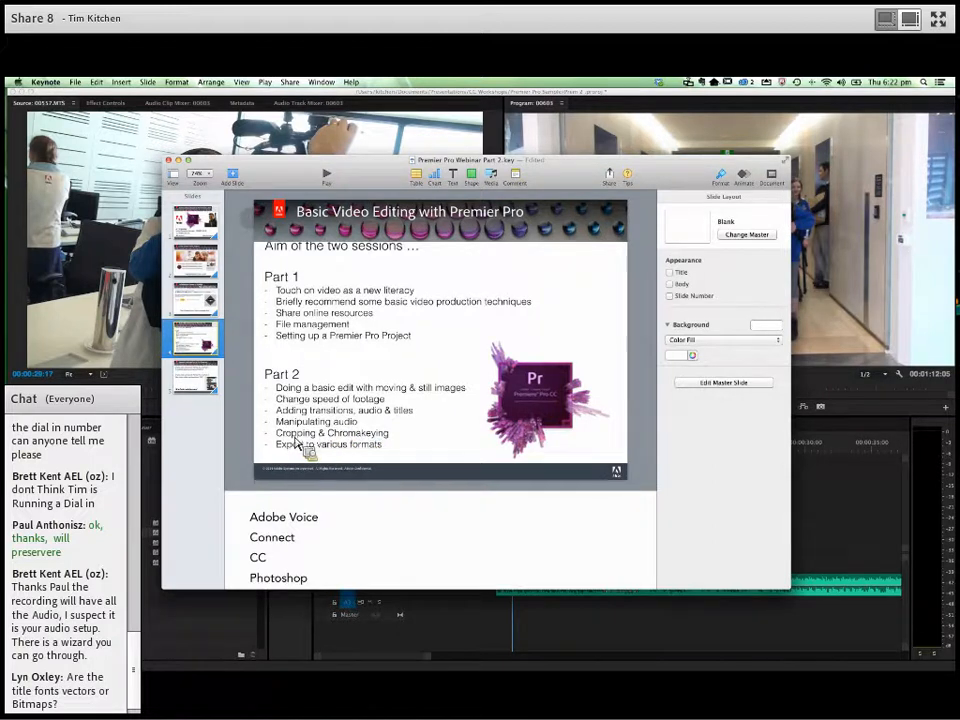
{"action": "key", "text": "super+Tab"}
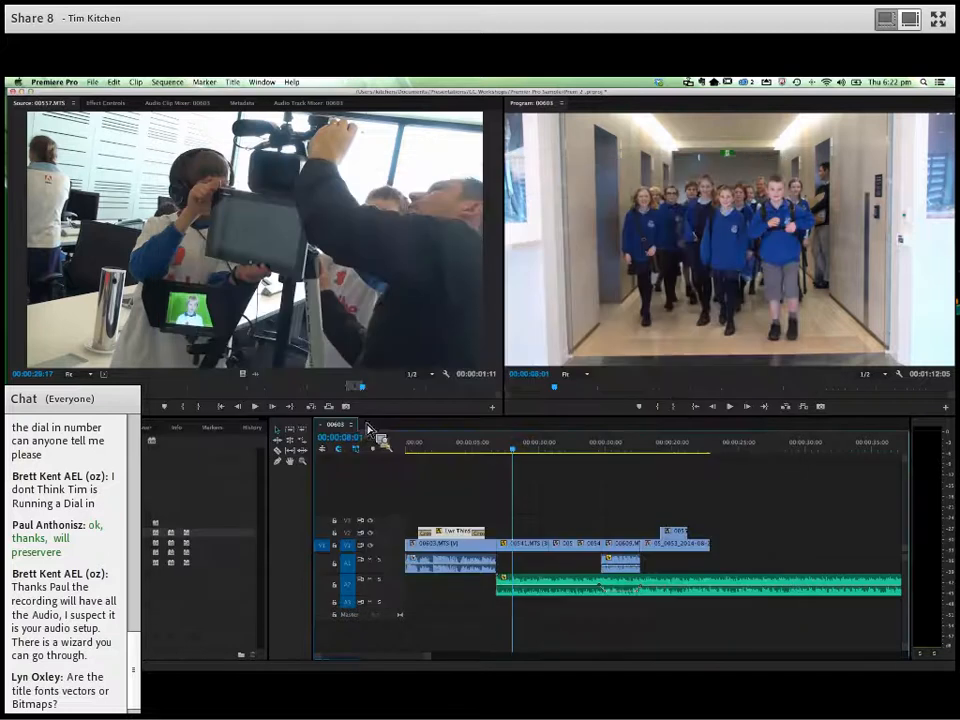
{"action": "left_click", "coordinate": [634, 452]}
{"action": "key", "text": "space"}
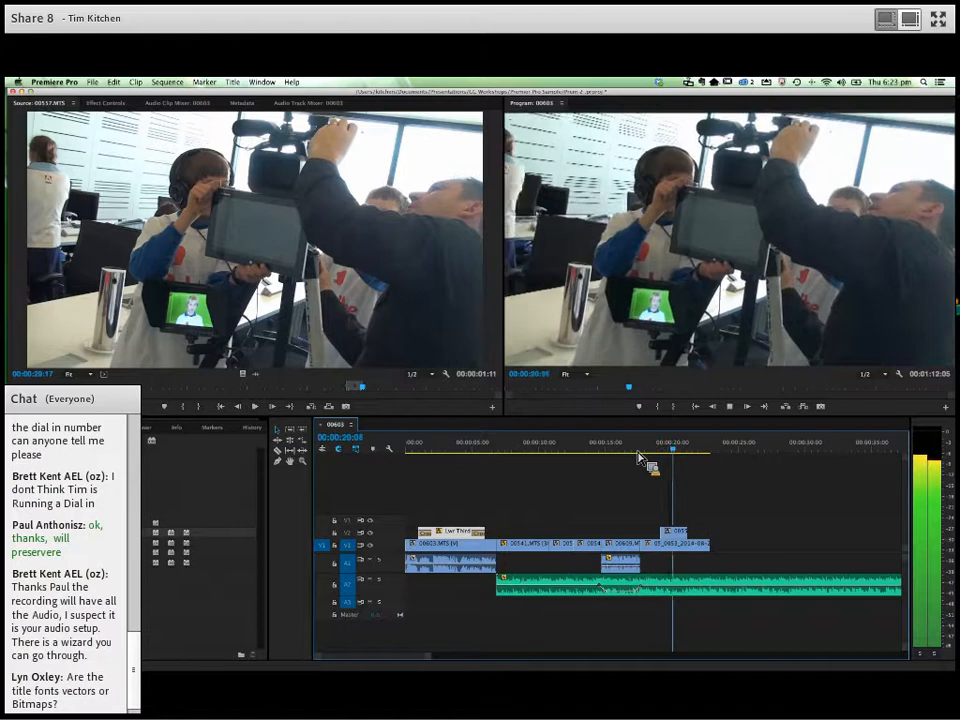
{"action": "key", "text": "space"}
{"action": "left_click_drag", "start_coordinate": [695, 449], "coordinate": [683, 470]}
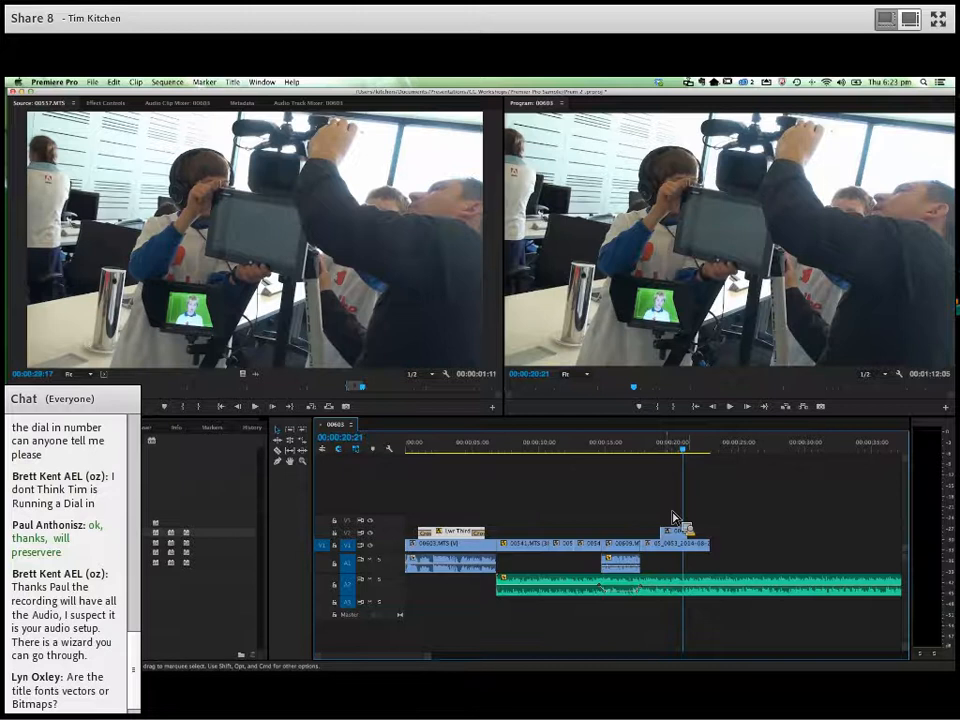
{"action": "key", "text": "space"}
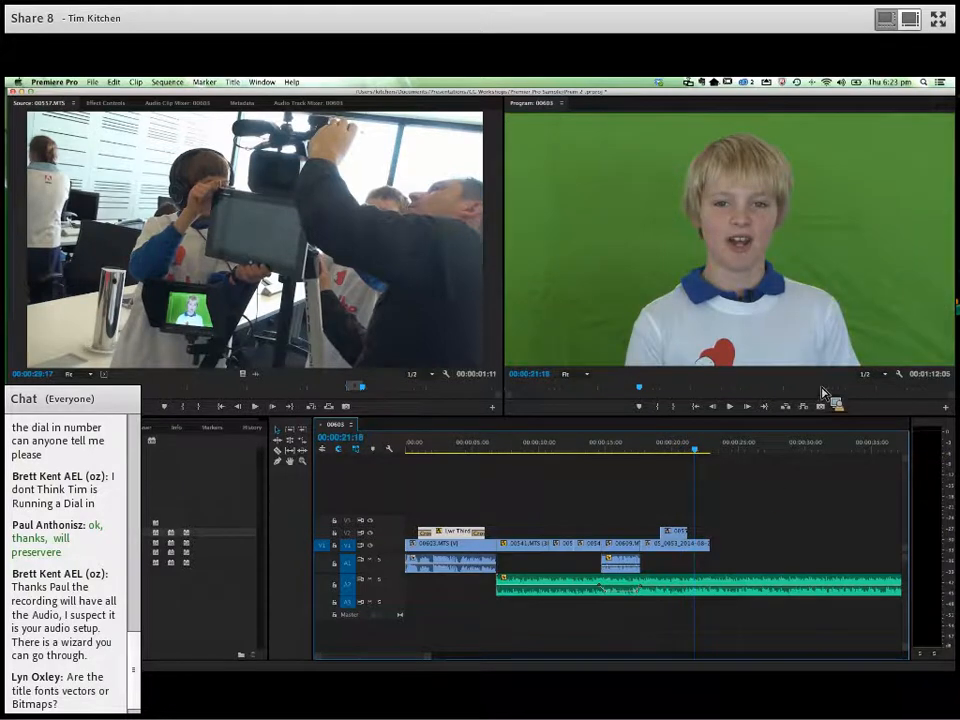
- Move the green-screen clip and its cutaway up one track each, to V2 and V3
{"action": "left_click", "coordinate": [675, 548]}
{"action": "left_click", "coordinate": [677, 534], "text": "shift"}
{"action": "left_click_drag", "start_coordinate": [674, 550], "coordinate": [698, 521]}
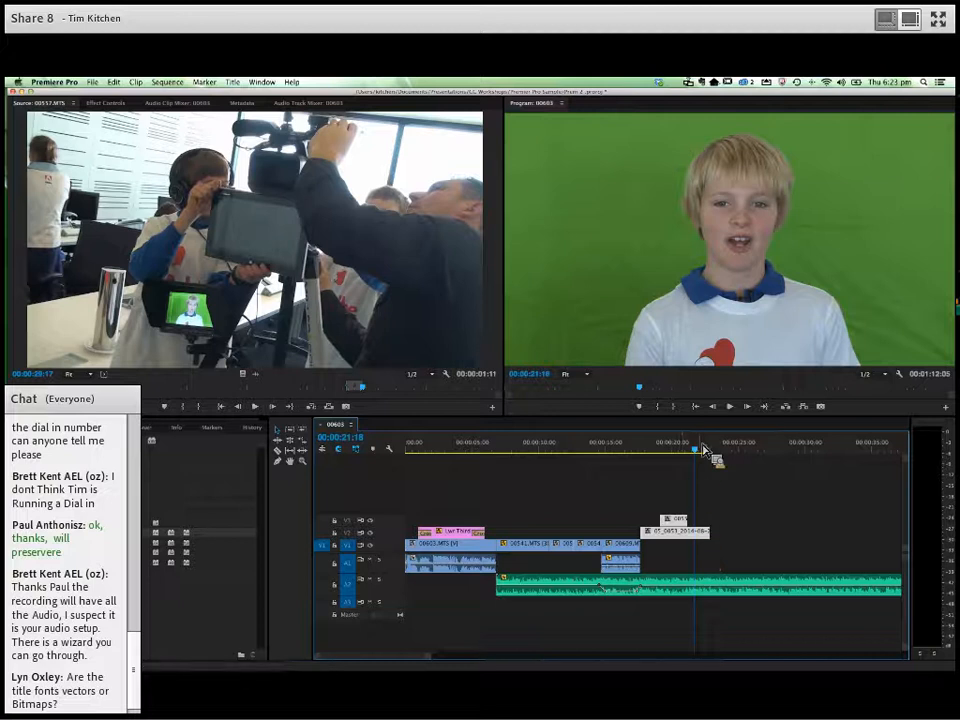
- Split the green-screen clip on V2 with the Razor tool at 00:00:21:03, where the cutaway ends
{"action": "left_click_drag", "start_coordinate": [697, 456], "coordinate": [686, 458]}
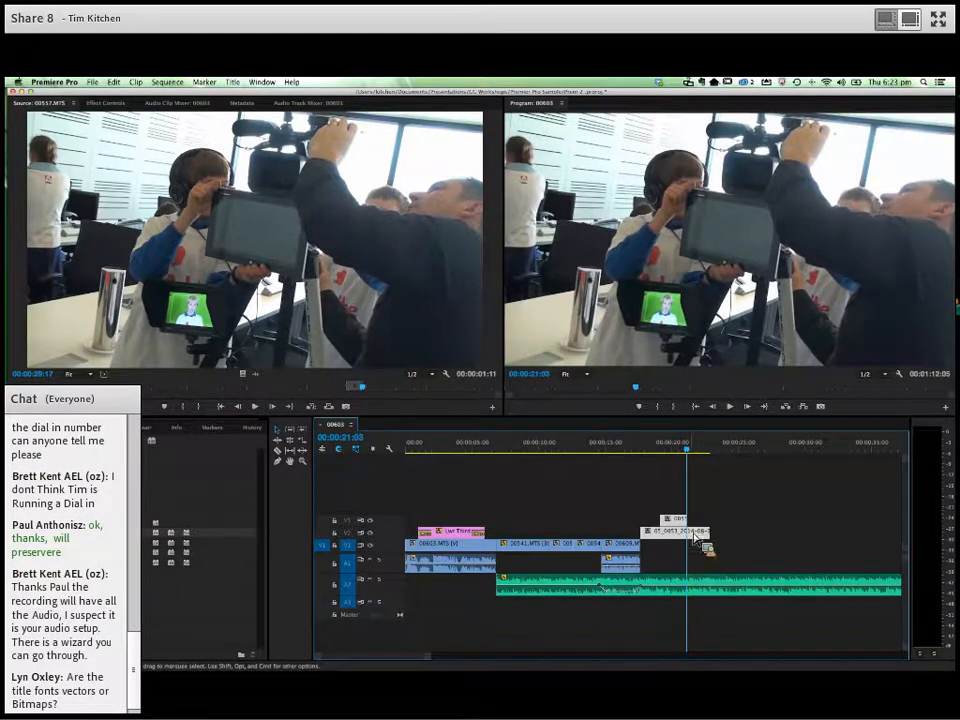
{"action": "left_click", "coordinate": [281, 453]}
{"action": "left_click", "coordinate": [692, 541]}
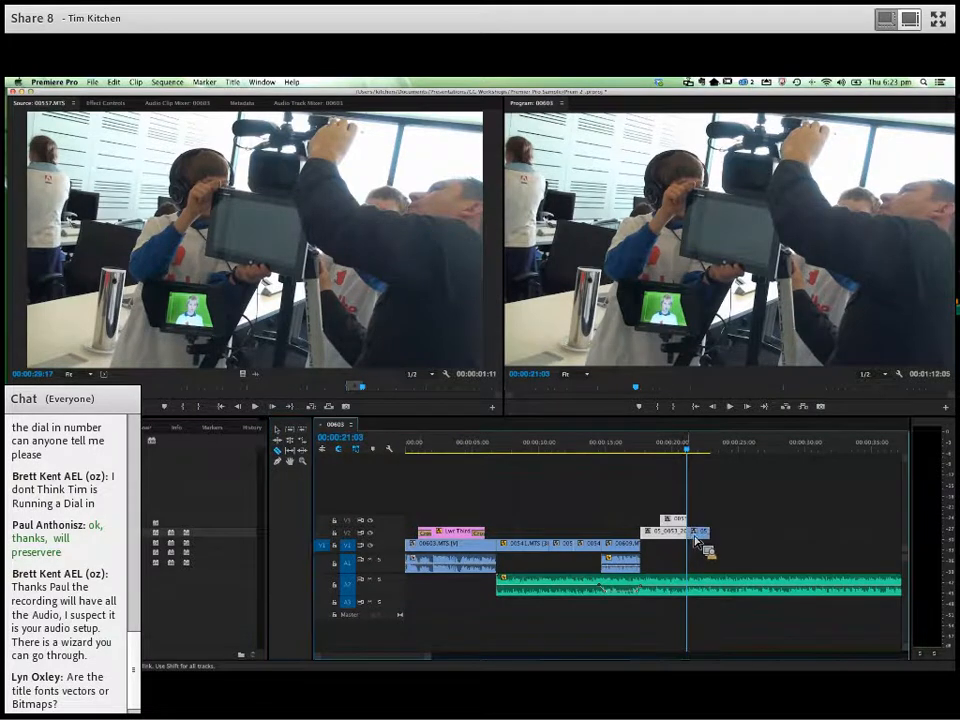
{"action": "left_click", "coordinate": [280, 430]}
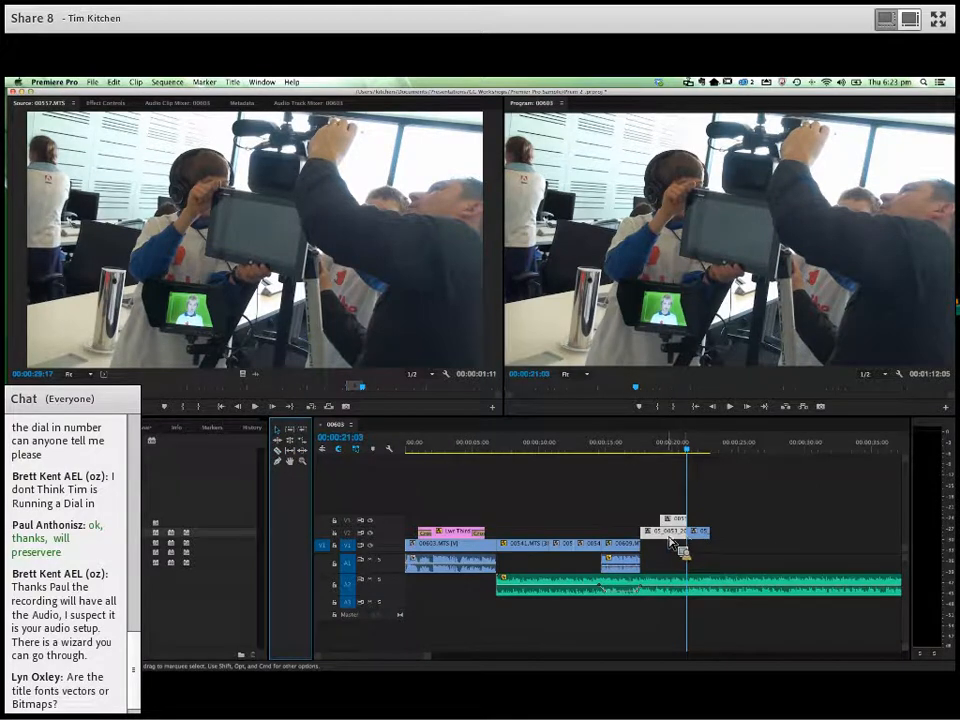
- Place the still DSC04016.JPG on V1 beneath the second part of the green-screen clip, starting at 00:00:21:03
{"action": "left_click", "coordinate": [706, 462]}
{"action": "left_click", "coordinate": [701, 450]}
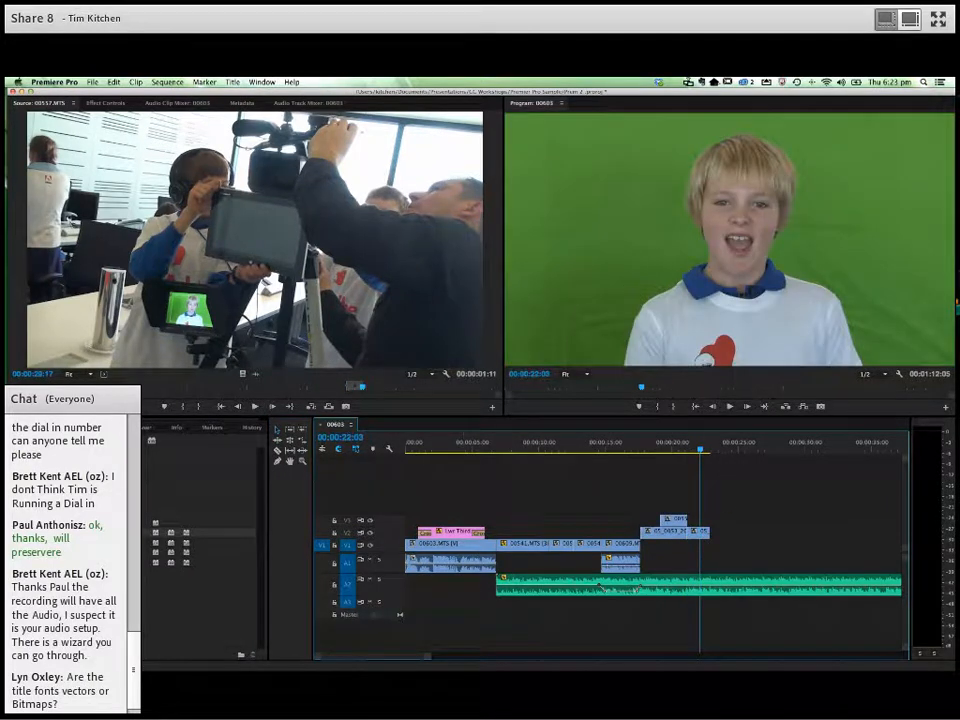
{"action": "key", "text": "shift+1"}
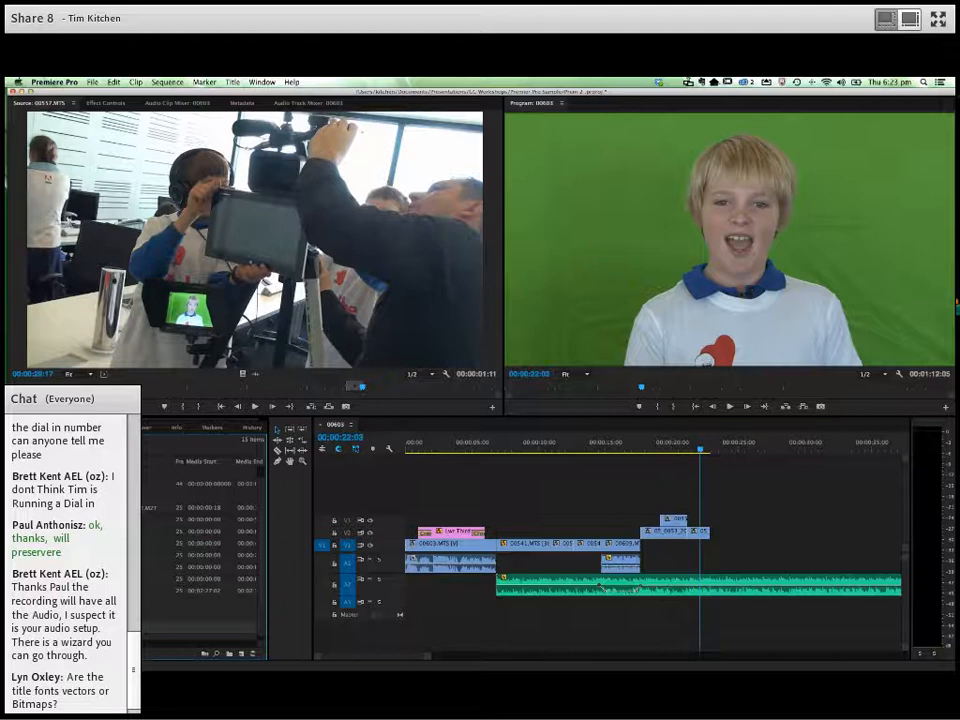
{"action": "double_click", "coordinate": [100, 628]}
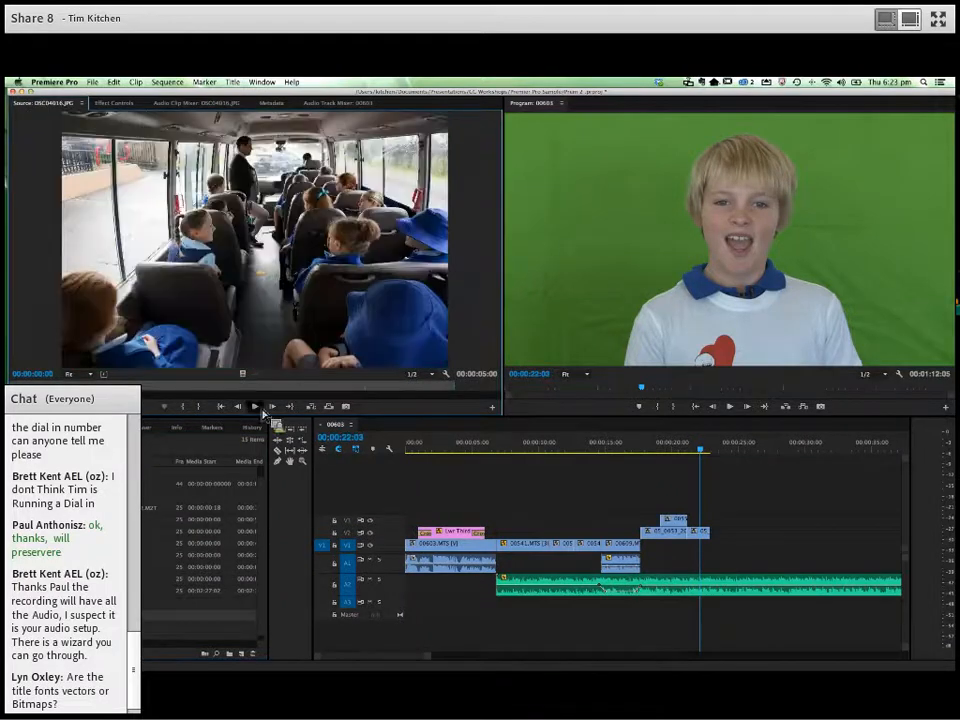
{"action": "left_click_drag", "start_coordinate": [240, 240], "coordinate": [691, 554]}
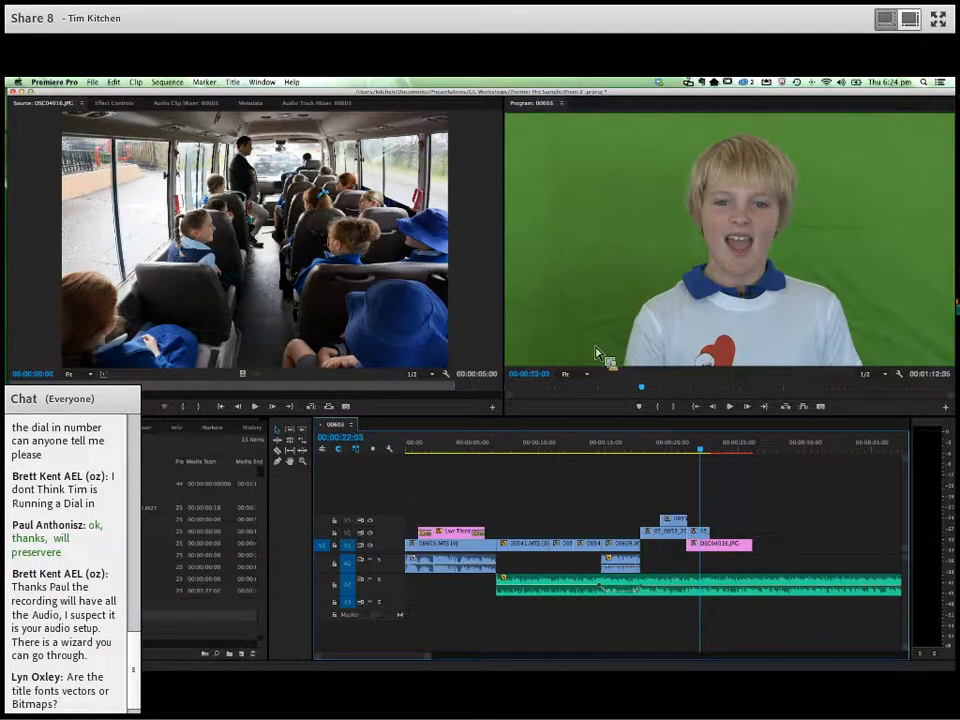
- Apply the Crop effect to the second green-screen piece on V2, cropping about 22% from the left, 5% from the top and 15% from the right
{"action": "left_click", "coordinate": [92, 428]}
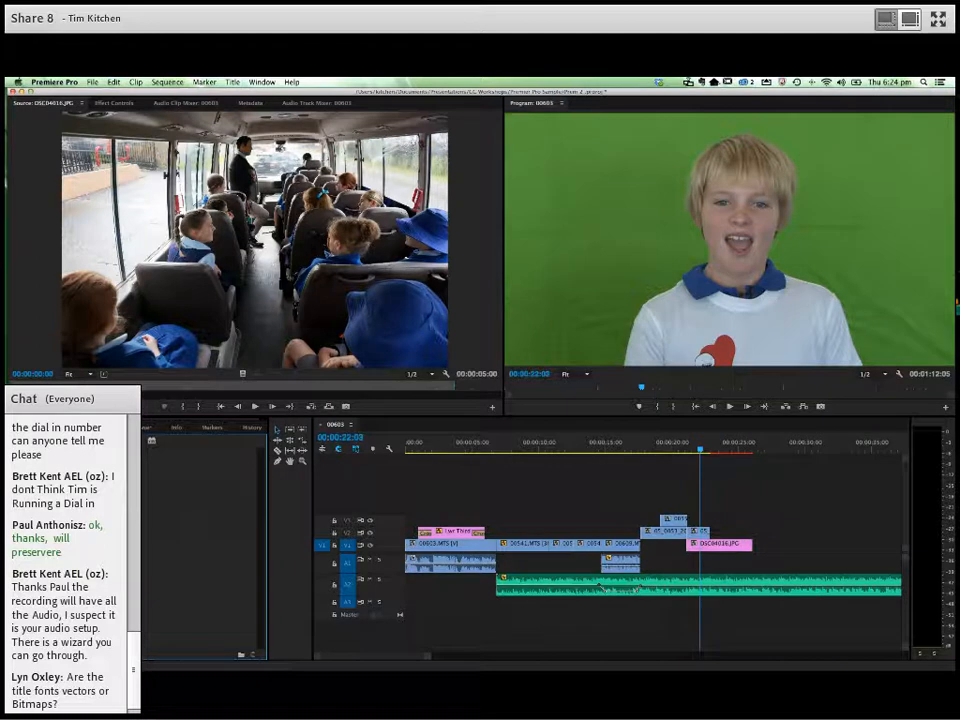
{"action": "scroll", "coordinate": [204, 548], "scroll_direction": "down", "scroll_amount": 5}
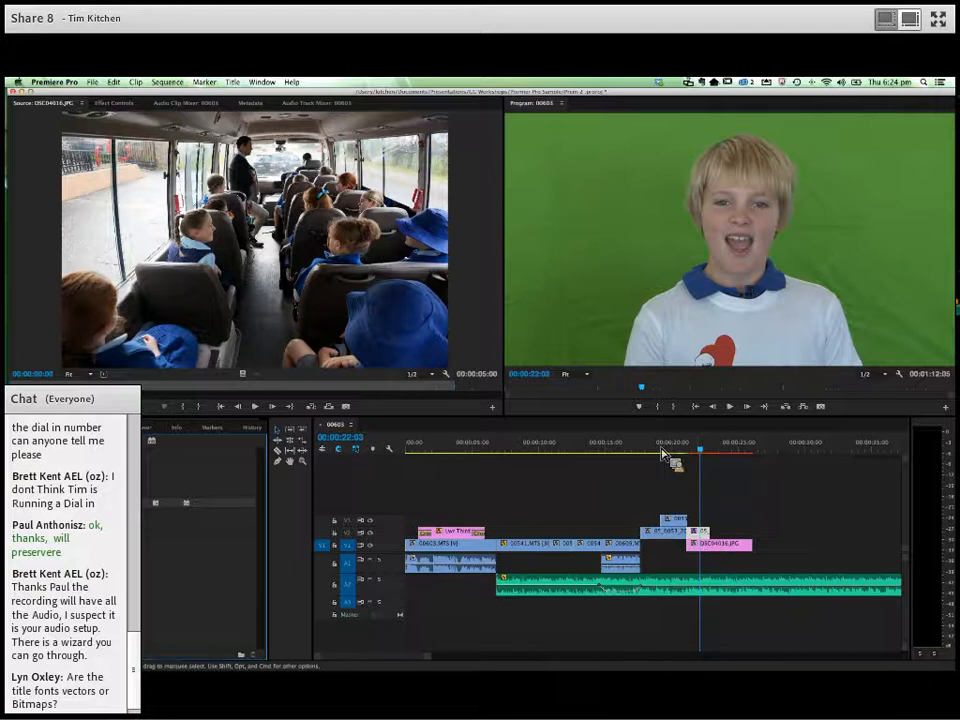
{"action": "left_click", "coordinate": [113, 104]}
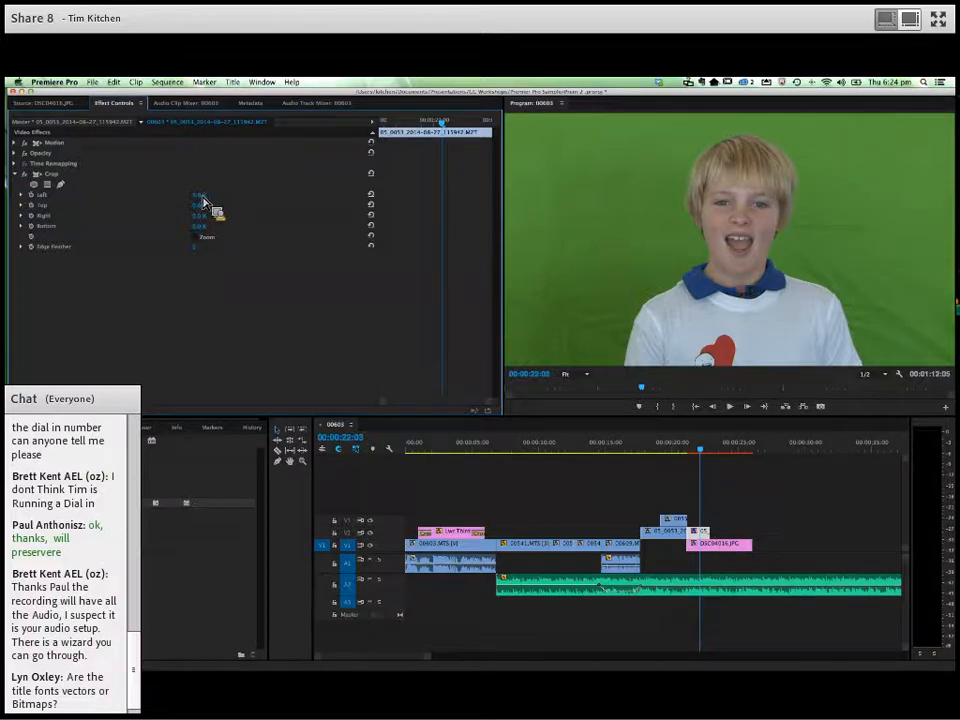
{"action": "left_click_drag", "start_coordinate": [203, 197], "coordinate": [206, 224]}
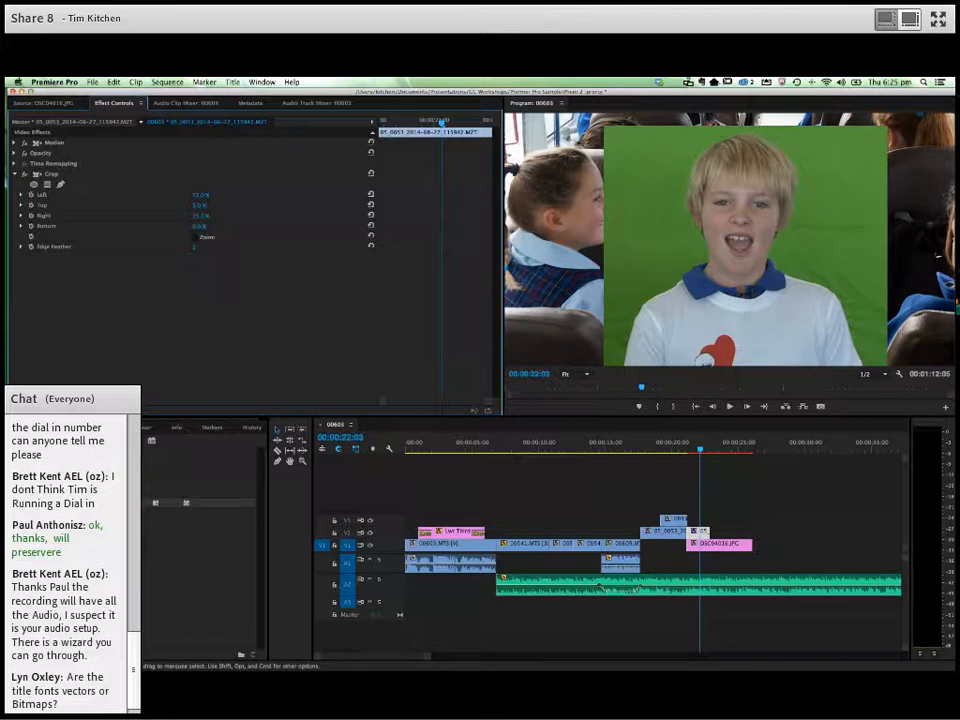
- Apply the Ultra Key effect to the cropped green-screen clip and sample its key color from the green backdrop
{"action": "left_click", "coordinate": [106, 440]}
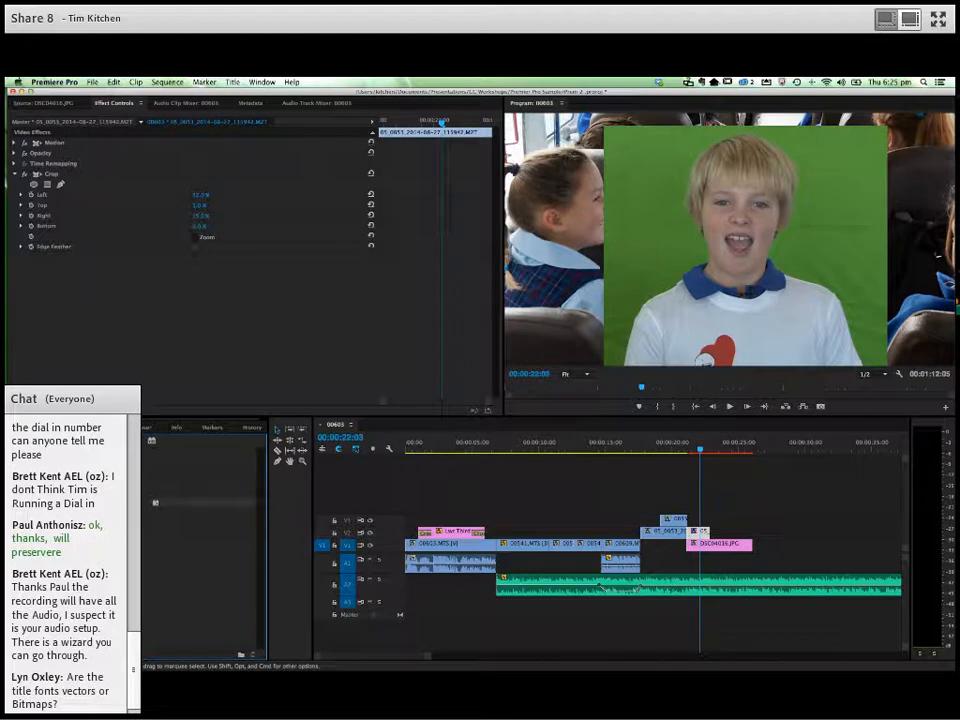
{"action": "left_click_drag", "start_coordinate": [634, 541], "coordinate": [708, 541]}
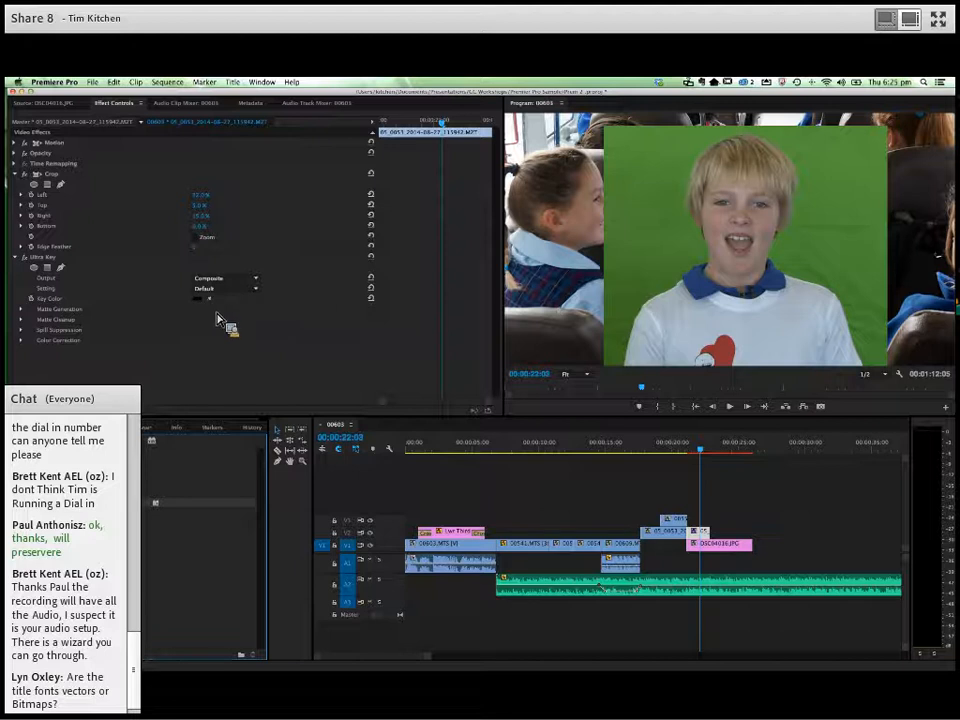
{"action": "left_click", "coordinate": [211, 302]}
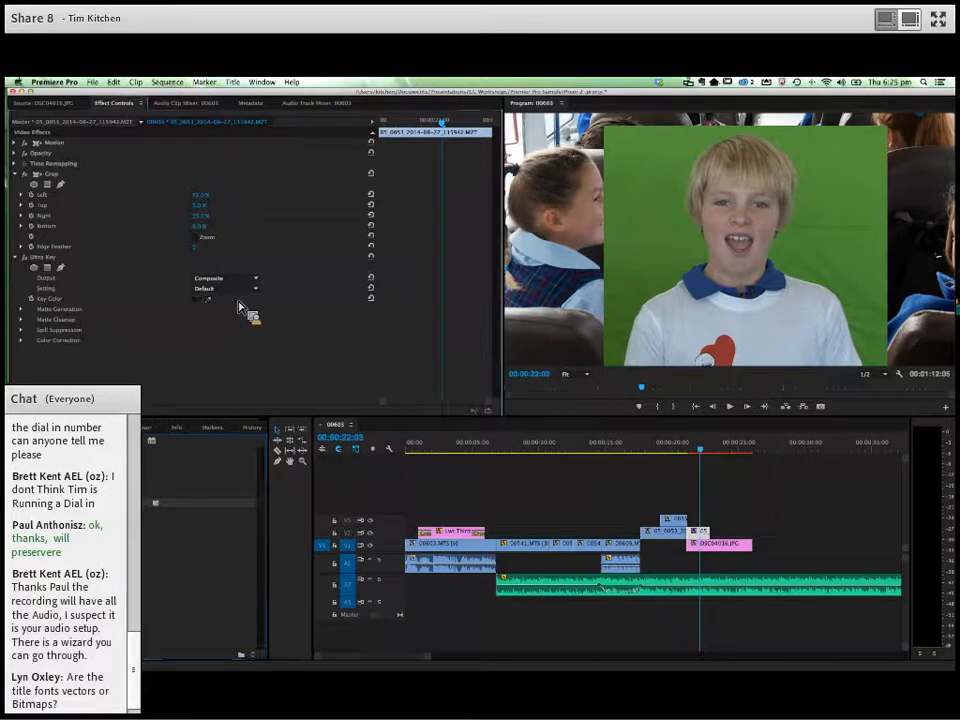
{"action": "left_click", "coordinate": [621, 248]}
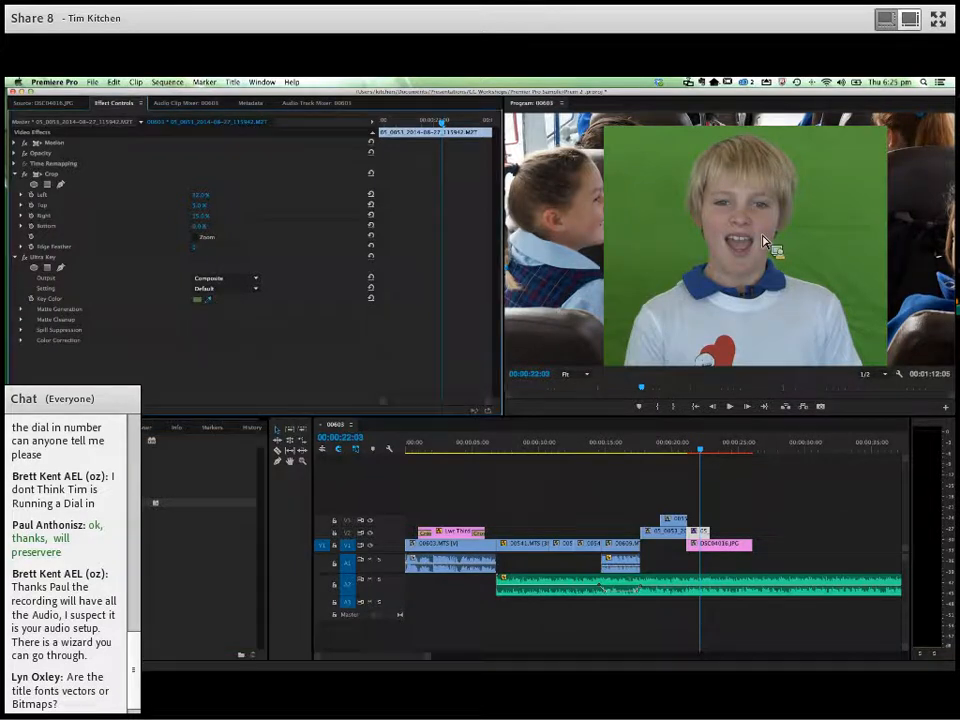
{"action": "left_click", "coordinate": [818, 166]}
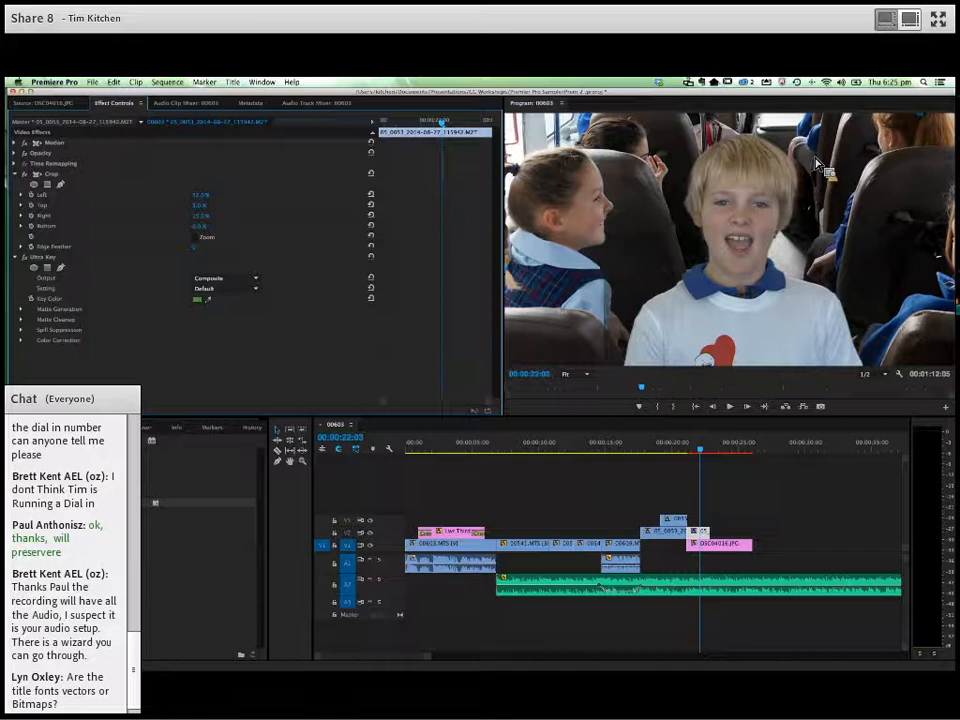
- Refine the Ultra Key matte generation with Pedestal at 100 and Shadow at 43
{"action": "left_click", "coordinate": [22, 310]}
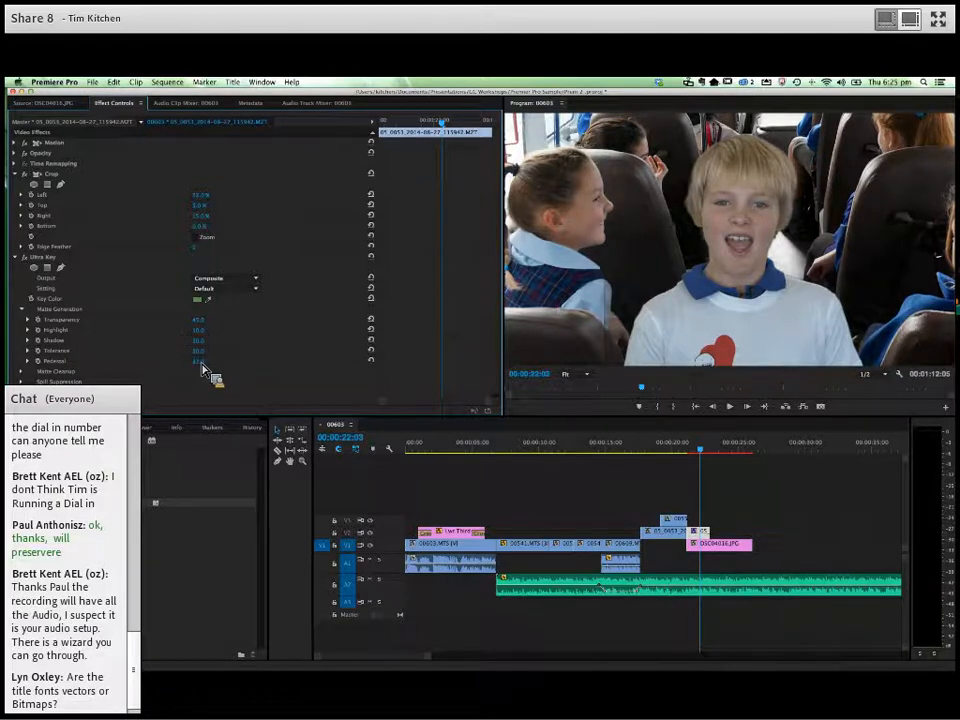
{"action": "left_click_drag", "start_coordinate": [202, 364], "coordinate": [209, 363]}
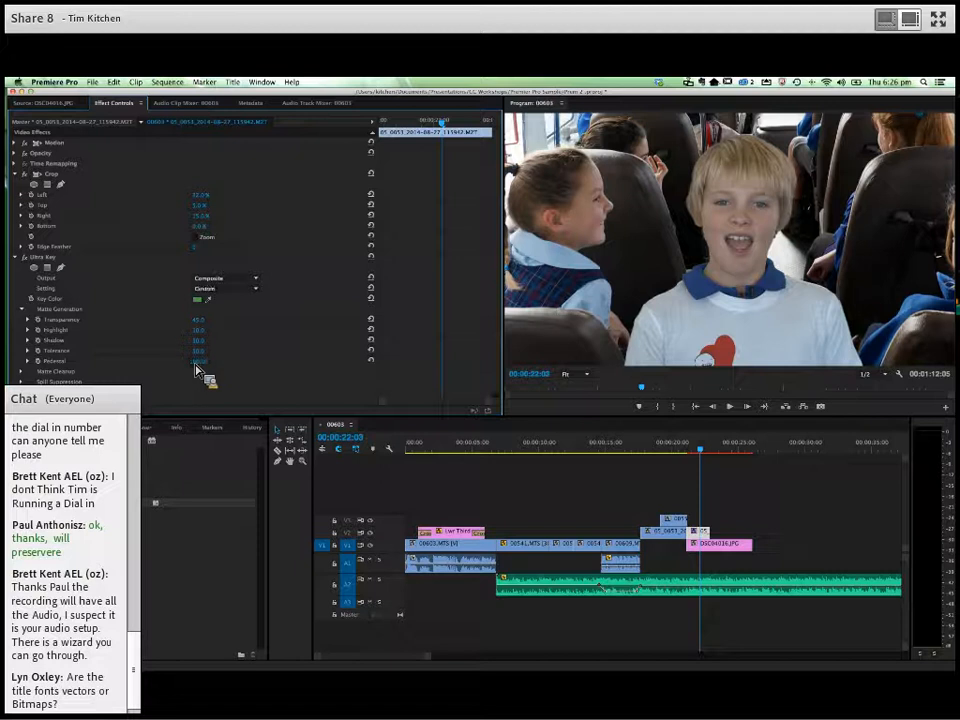
{"action": "left_click", "coordinate": [208, 363]}
{"action": "left_click", "coordinate": [203, 346]}
{"action": "left_click_drag", "start_coordinate": [202, 346], "coordinate": [200, 346]}
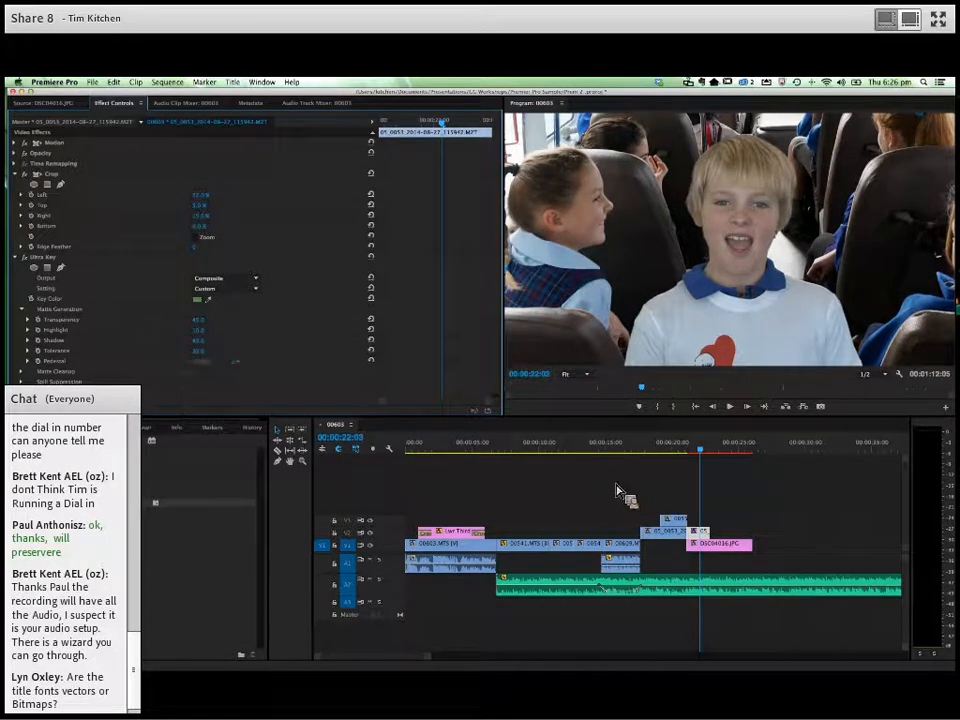
- Play the sequence from the start of the green-screen clip through the keyed bus shot to check the composite
{"action": "left_click", "coordinate": [680, 455]}
{"action": "left_click_drag", "start_coordinate": [680, 455], "coordinate": [642, 458]}
{"action": "key", "text": "space"}
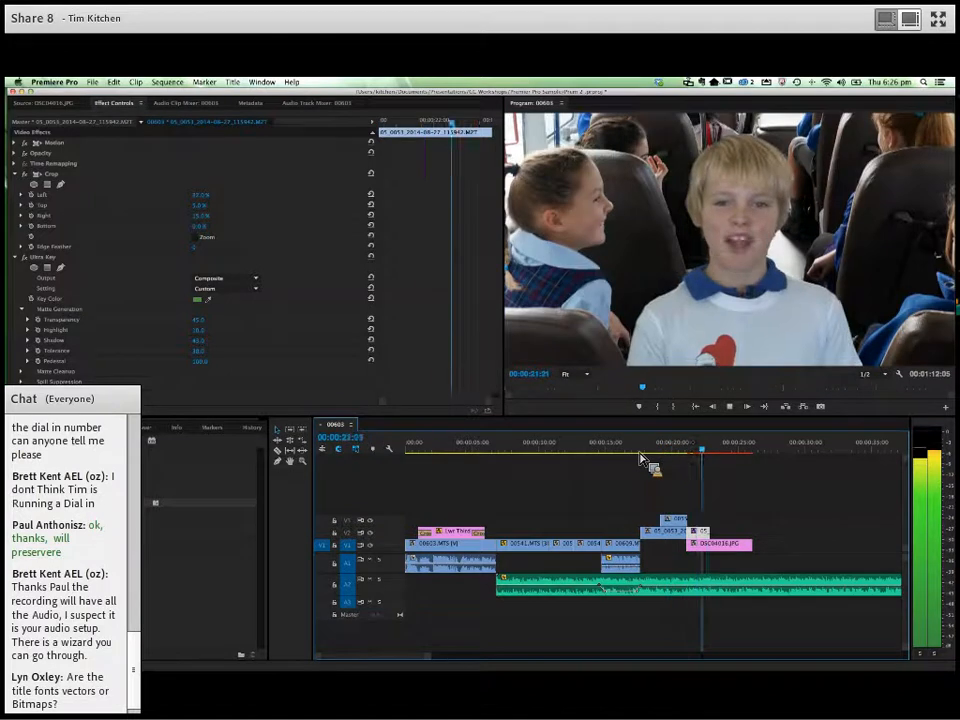
{"action": "left_click", "coordinate": [709, 456]}
{"action": "left_click", "coordinate": [700, 456]}
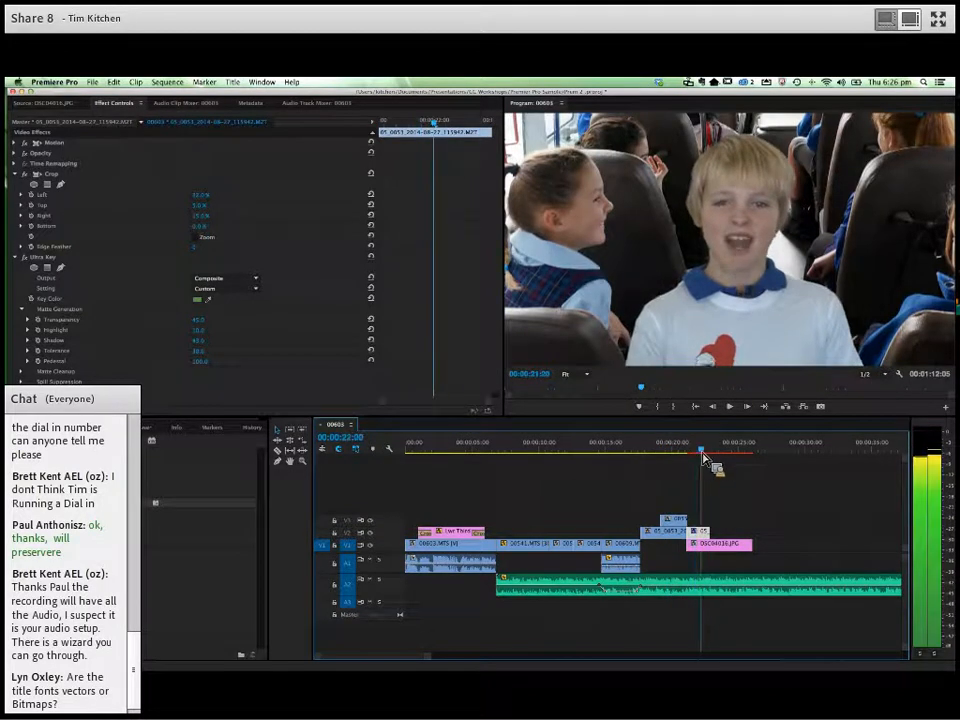
- Review the Ultra Key's Shadow, Matte Cleanup and Spill Suppression settings without changing them
{"action": "left_click", "coordinate": [202, 341]}
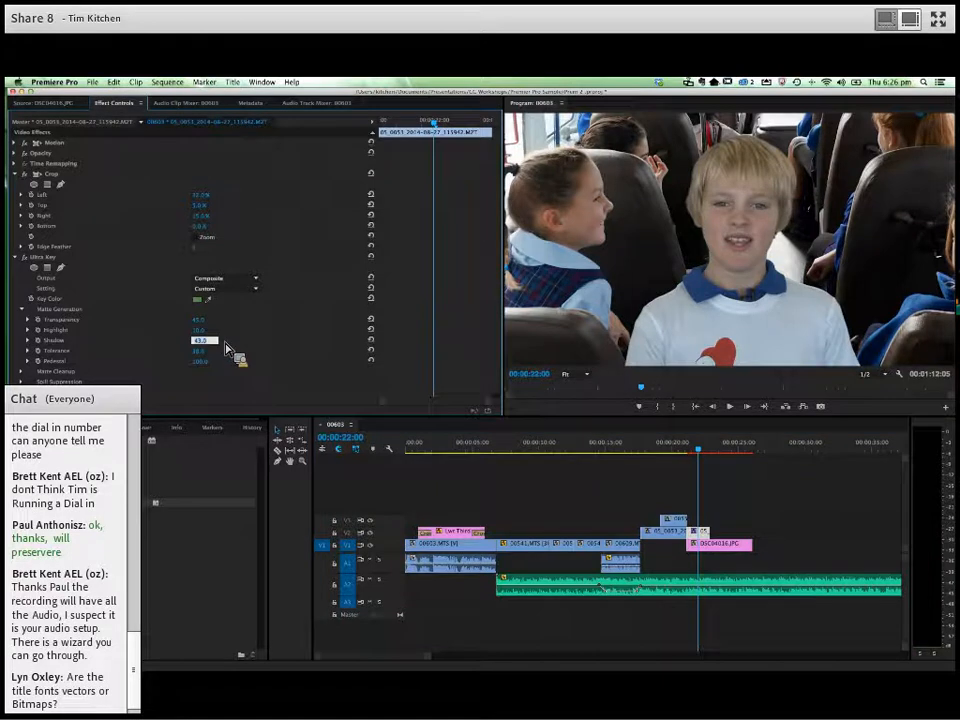
{"action": "left_click", "coordinate": [224, 347]}
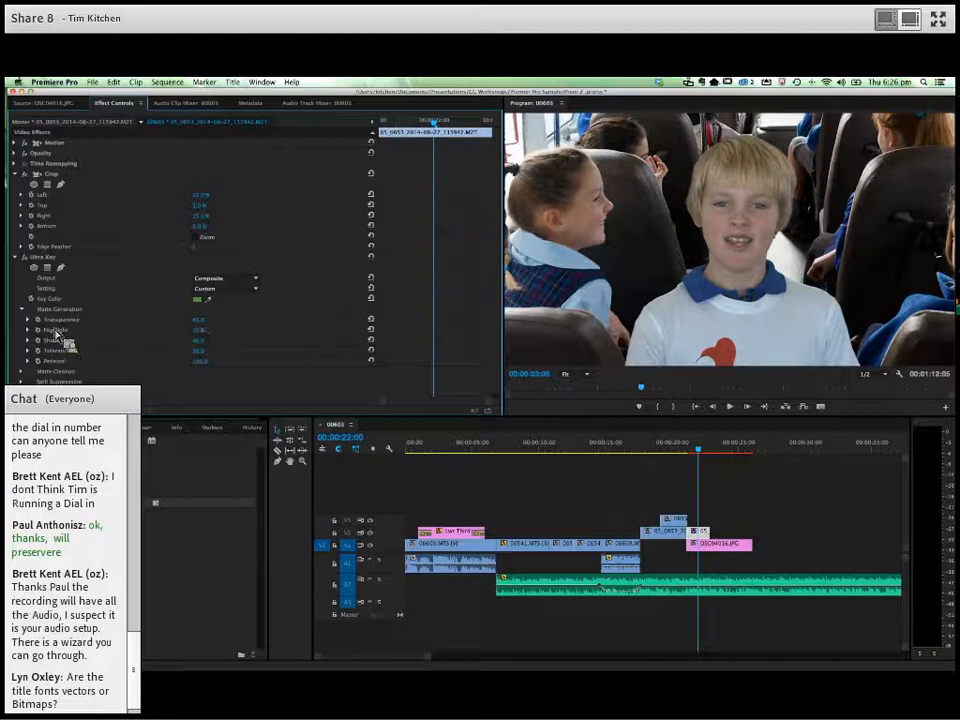
{"action": "left_click", "coordinate": [23, 371]}
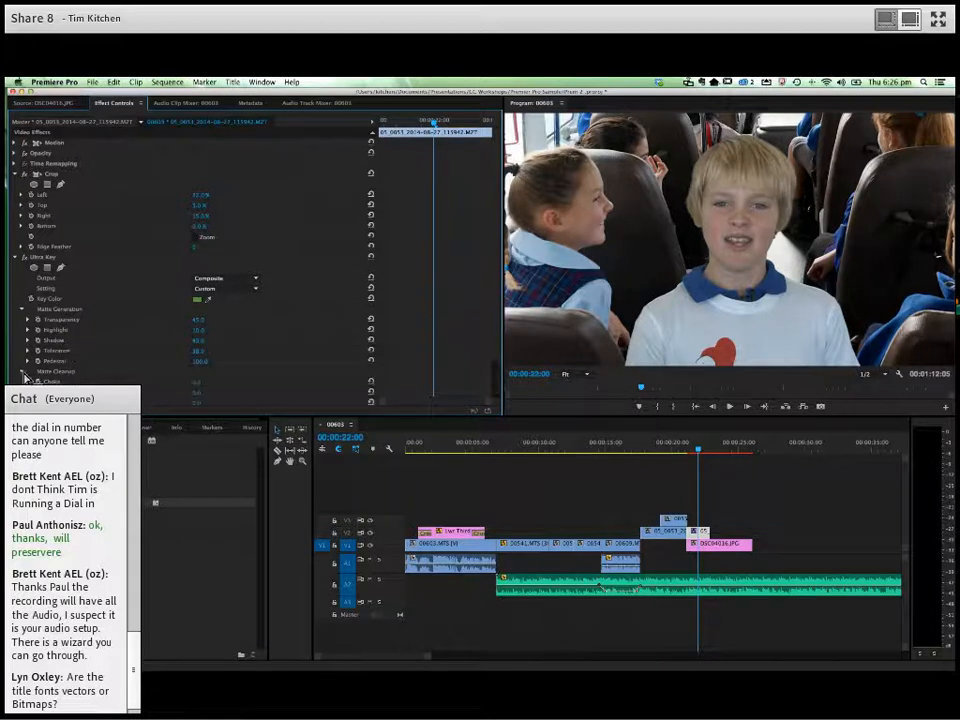
{"action": "scroll", "coordinate": [189, 381], "scroll_direction": "down", "scroll_amount": 3}
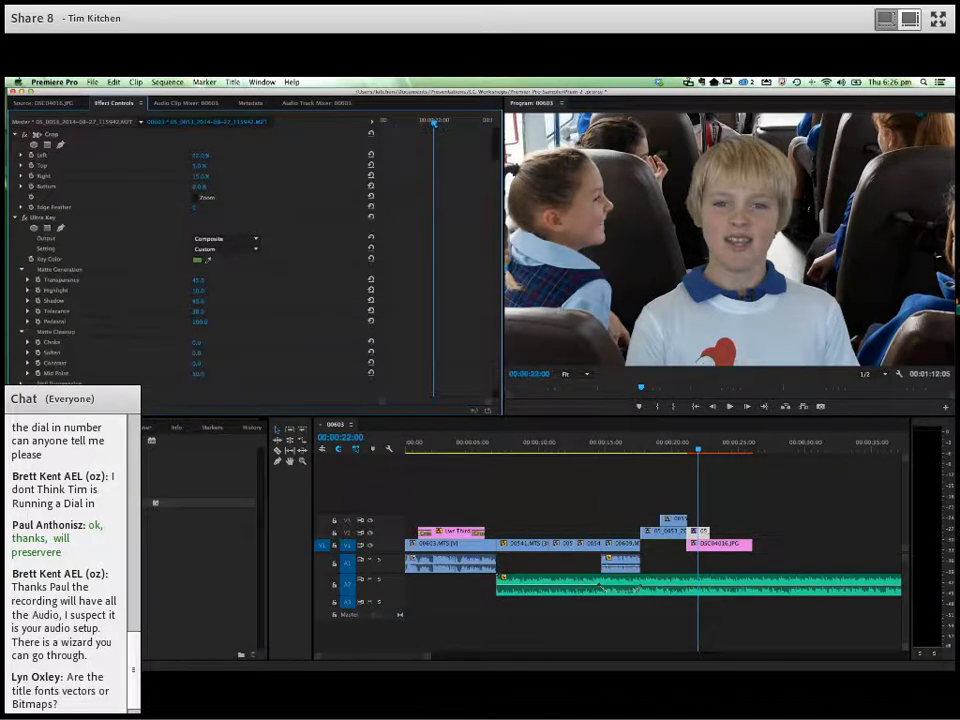
{"action": "scroll", "coordinate": [189, 300], "scroll_direction": "down", "scroll_amount": 3}
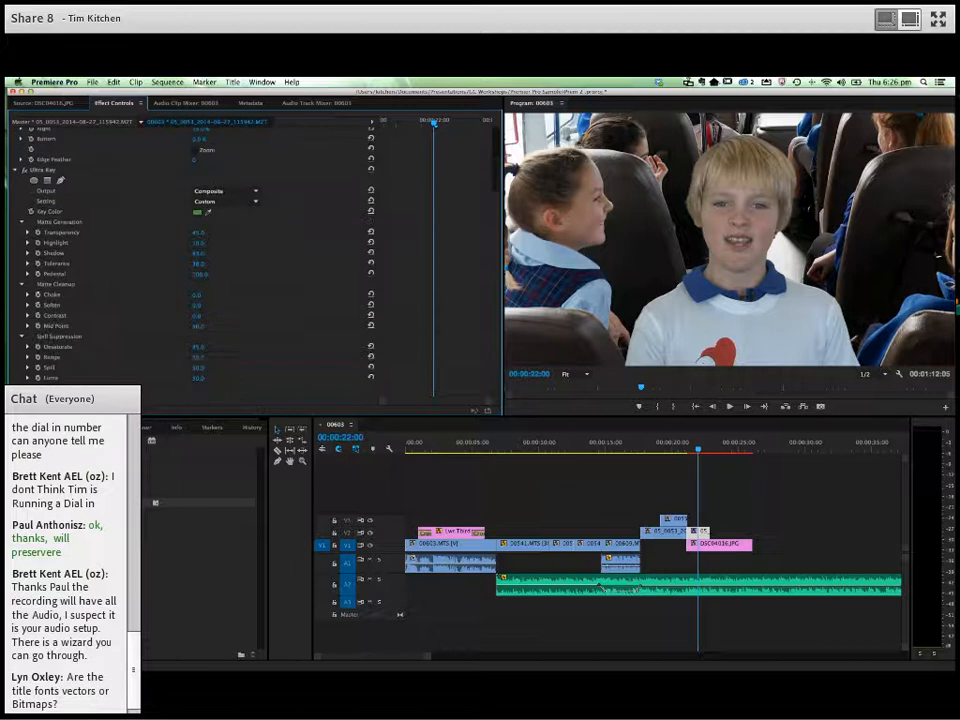
{"action": "left_click", "coordinate": [203, 296]}
{"action": "left_click", "coordinate": [247, 306]}
- Scrub from the cutaway into the keyed shot, check the session outline in Keynote, and return to Premiere Pro
{"action": "left_click", "coordinate": [685, 452]}
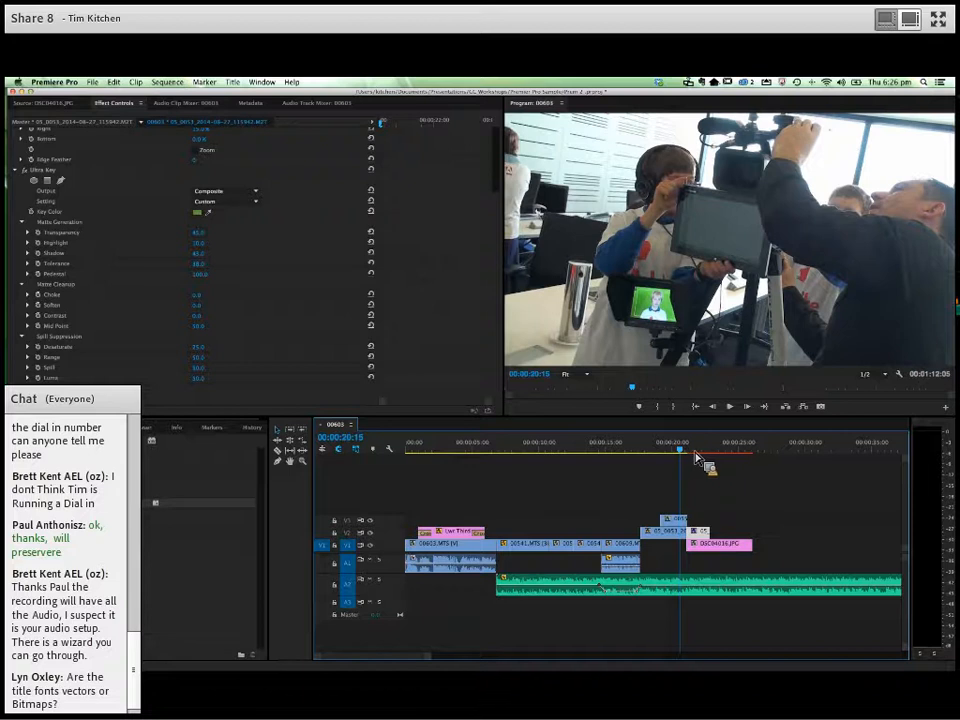
{"action": "left_click", "coordinate": [699, 452]}
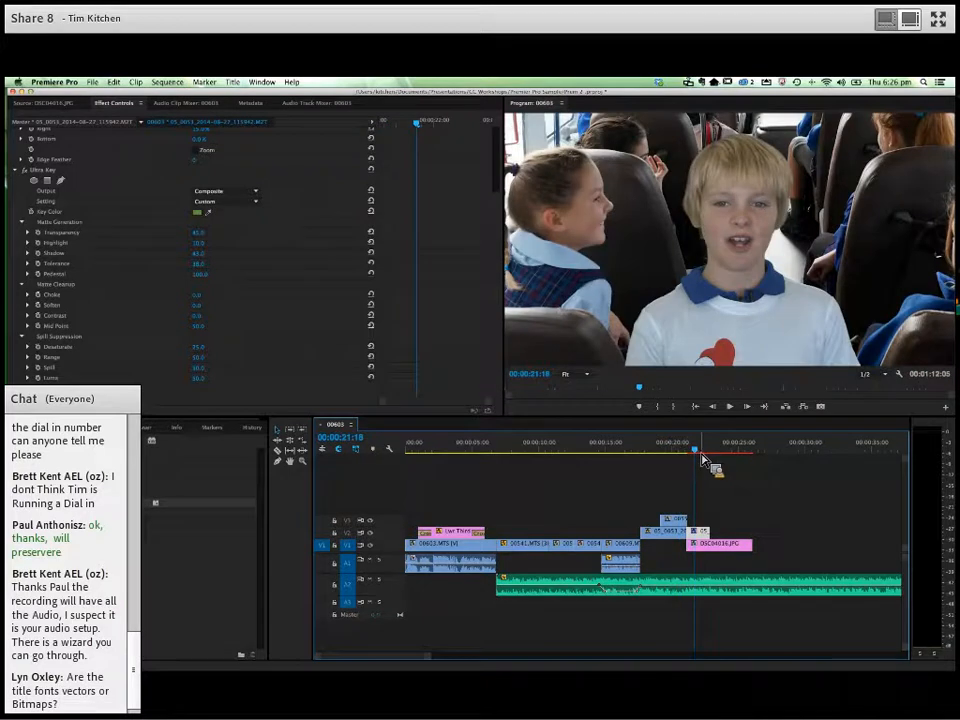
{"action": "key", "text": "super+Tab"}
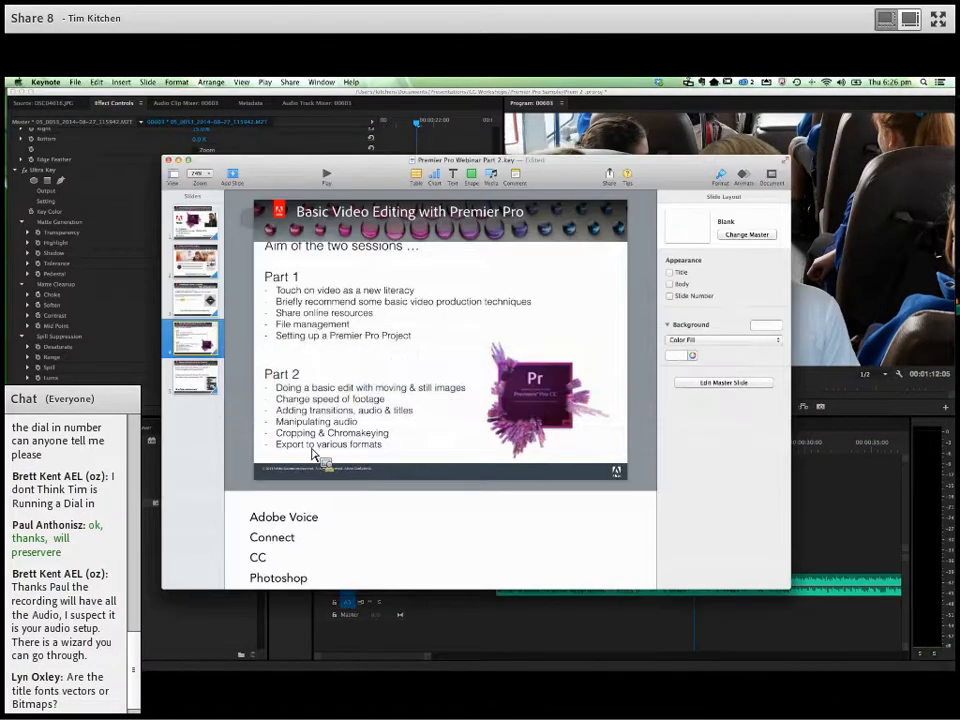
{"action": "key", "text": "super+Tab"}
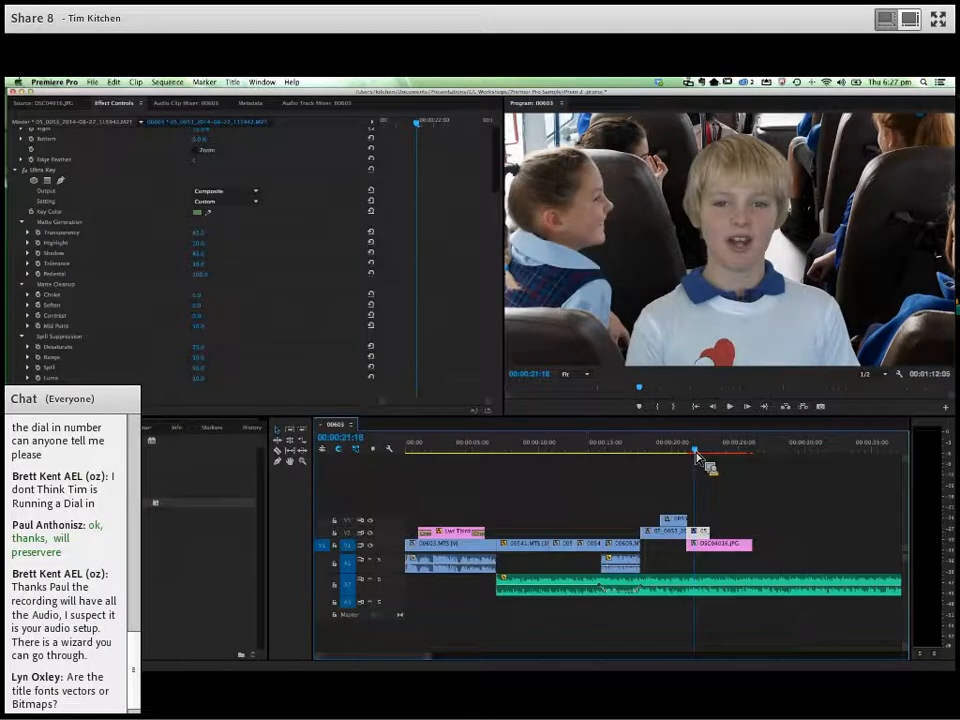
- Mark an In point at the start of the sequence and an Out point at 00:00:26:02, the end of the bus still
{"action": "key", "text": "Home"}
{"action": "key", "text": "space"}
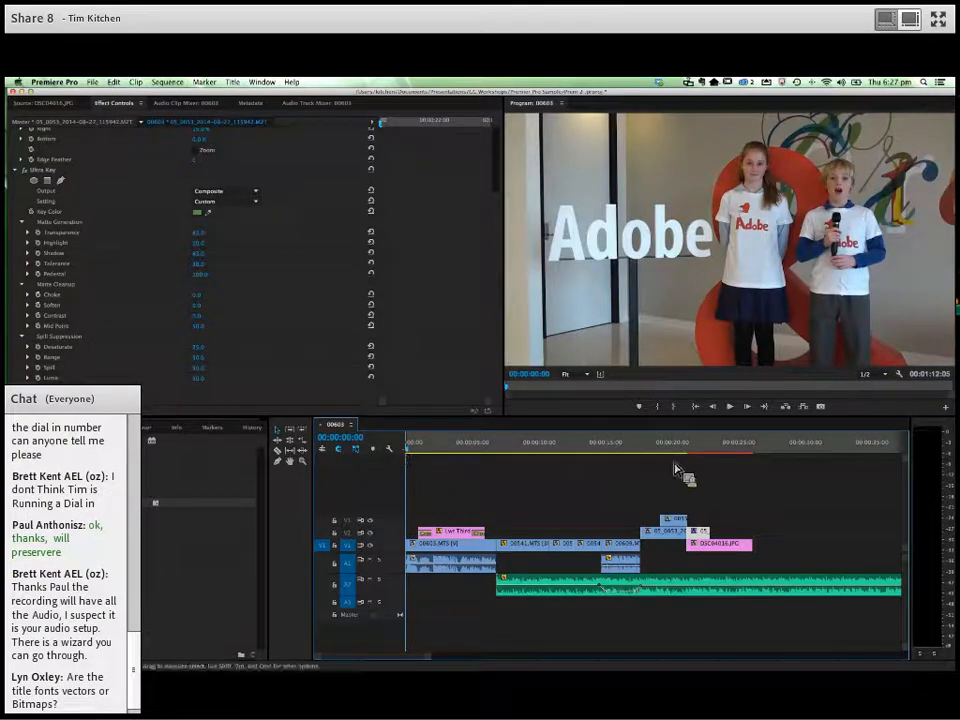
{"action": "left_click_drag", "start_coordinate": [730, 457], "coordinate": [758, 458]}
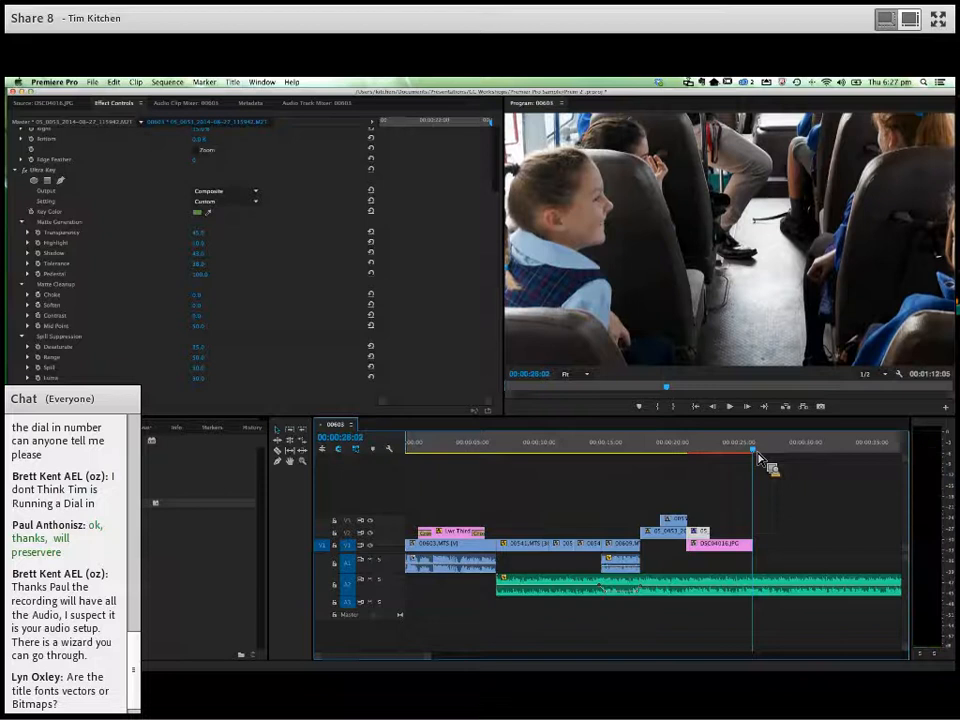
{"action": "key", "text": "o"}
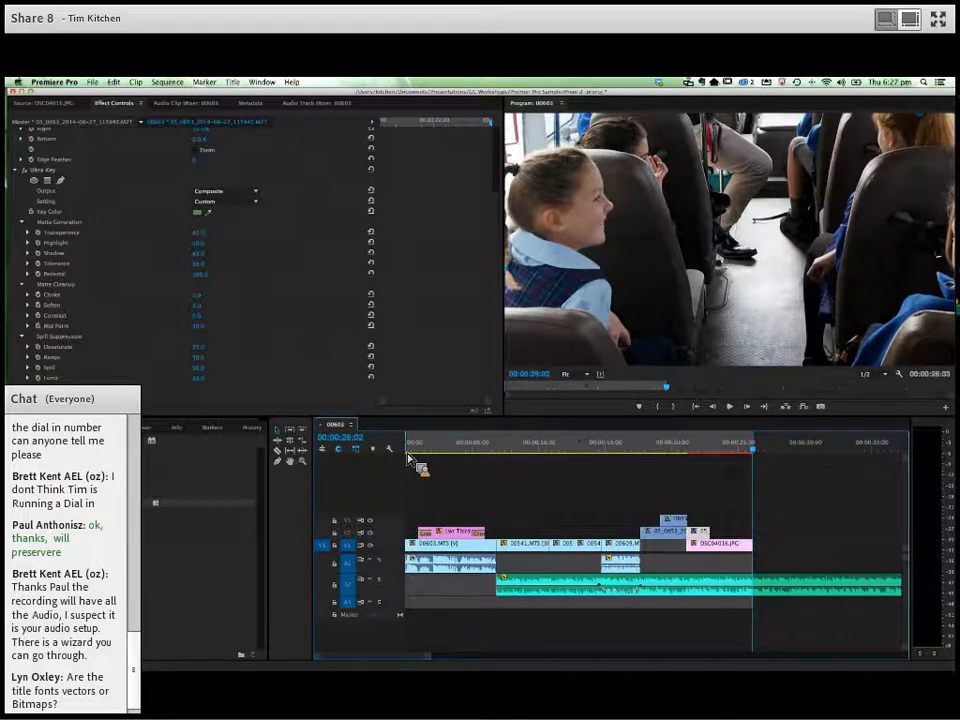
- Open the media export settings for the marked sequence range and choose the H.264 format
{"action": "left_click_drag", "start_coordinate": [437, 658], "coordinate": [606, 673]}
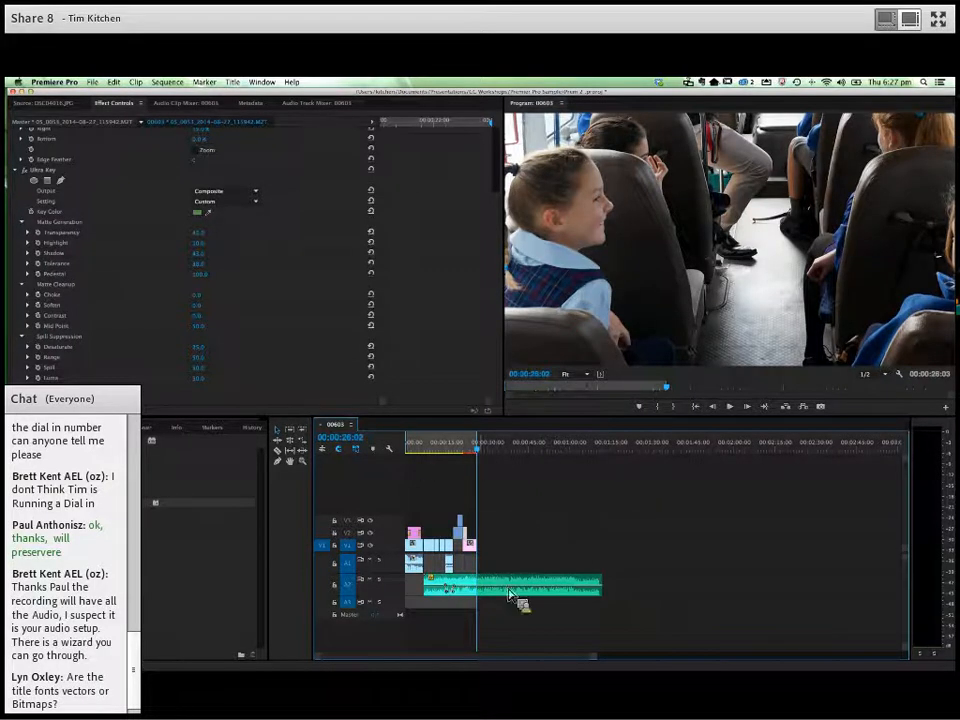
{"action": "left_click_drag", "start_coordinate": [598, 657], "coordinate": [402, 659]}
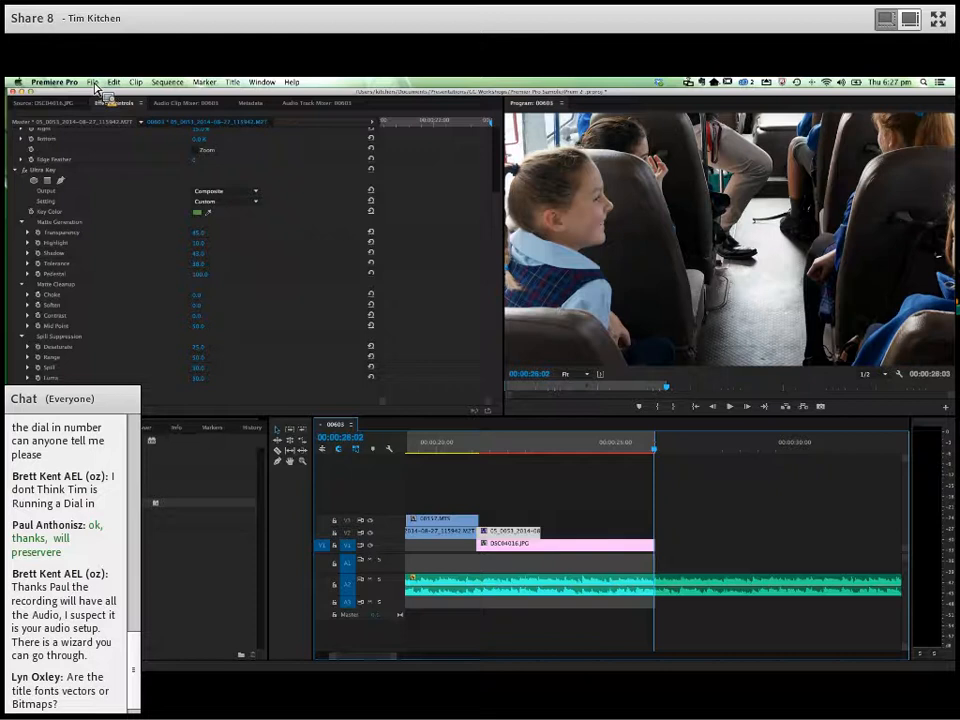
{"action": "left_click", "coordinate": [93, 82]}
{"action": "mouse_move", "coordinate": [144, 345]}
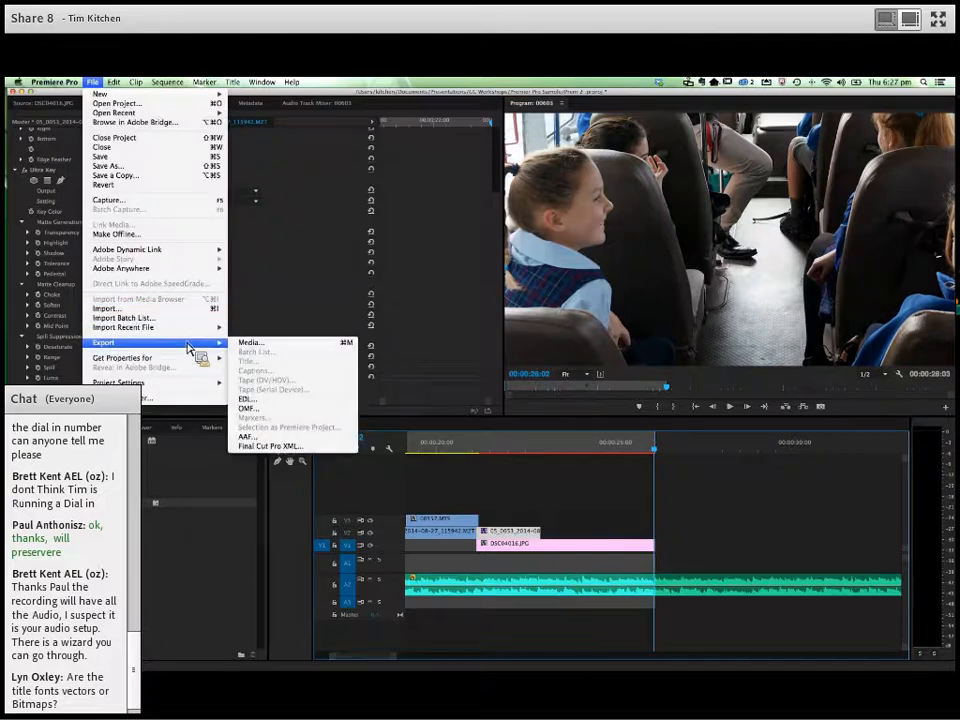
{"action": "left_click", "coordinate": [257, 344]}
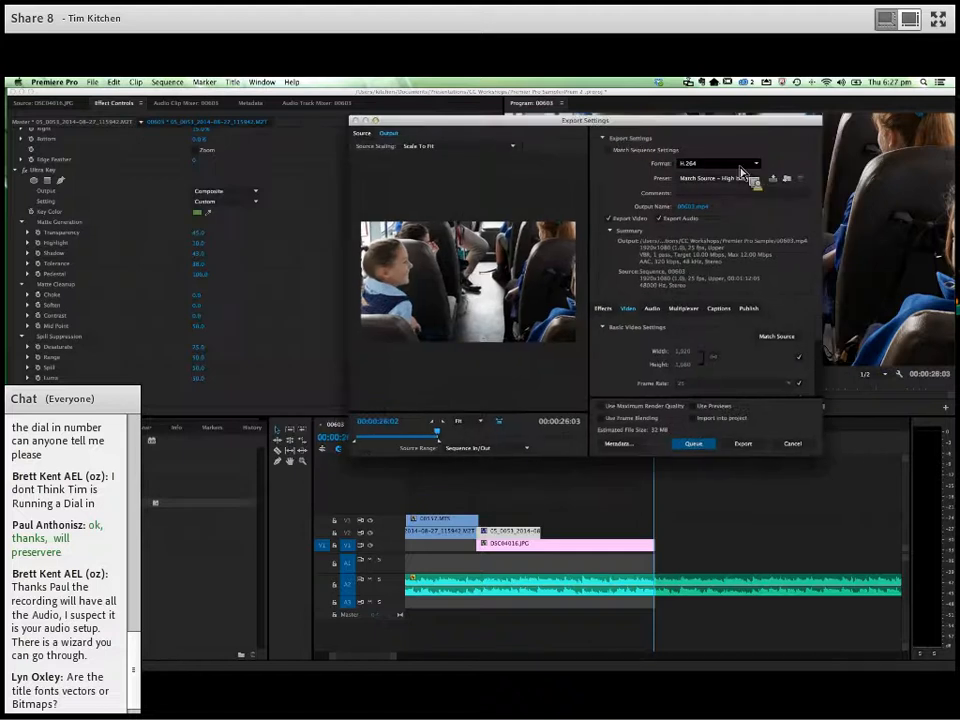
{"action": "left_click", "coordinate": [745, 165]}
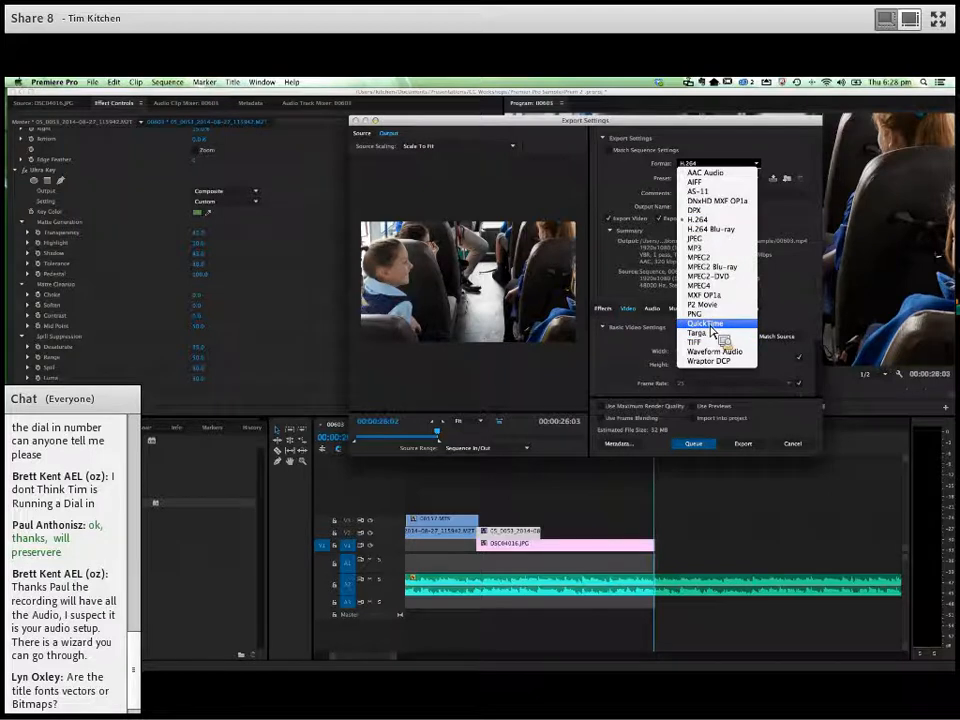
{"action": "left_click", "coordinate": [710, 219]}
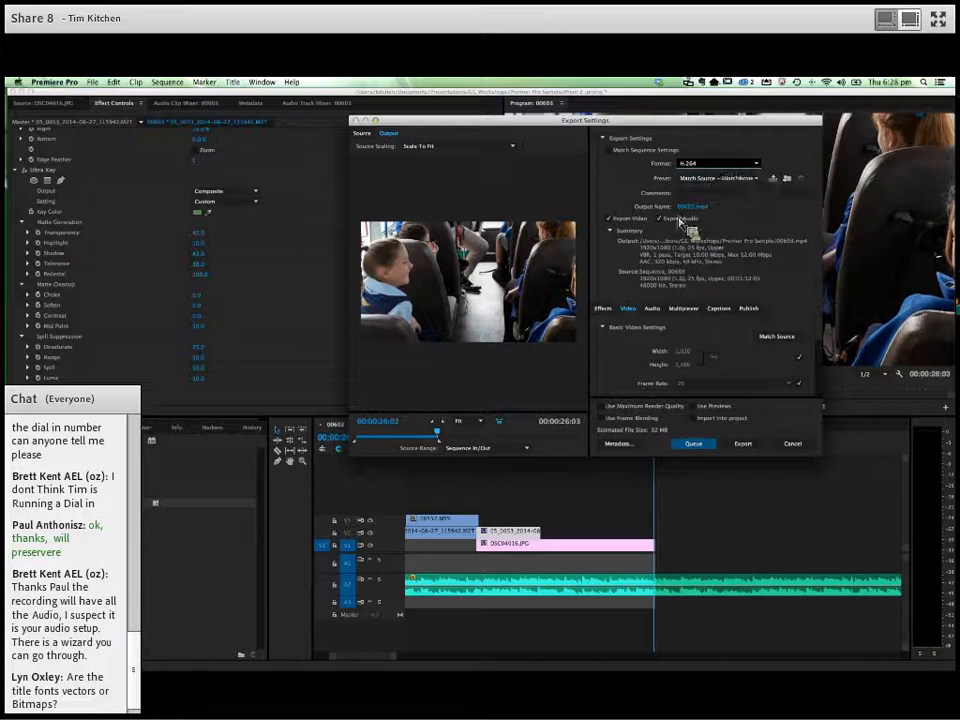
- Browse the full list of H.264 export presets, from device presets to Vimeo and YouTube, without choosing one
{"action": "left_click", "coordinate": [746, 182]}
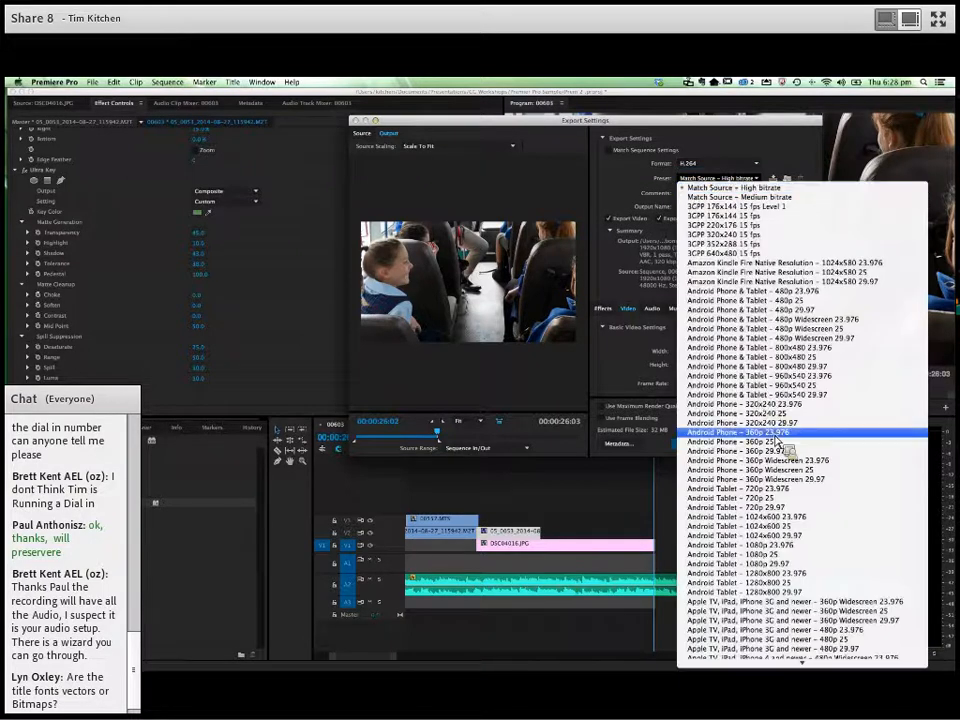
{"action": "scroll", "coordinate": [776, 440], "scroll_direction": "down", "scroll_amount": 3}
{"action": "scroll", "coordinate": [765, 437], "scroll_direction": "down", "scroll_amount": 15}
{"action": "scroll", "coordinate": [768, 440], "scroll_direction": "down", "scroll_amount": 2}
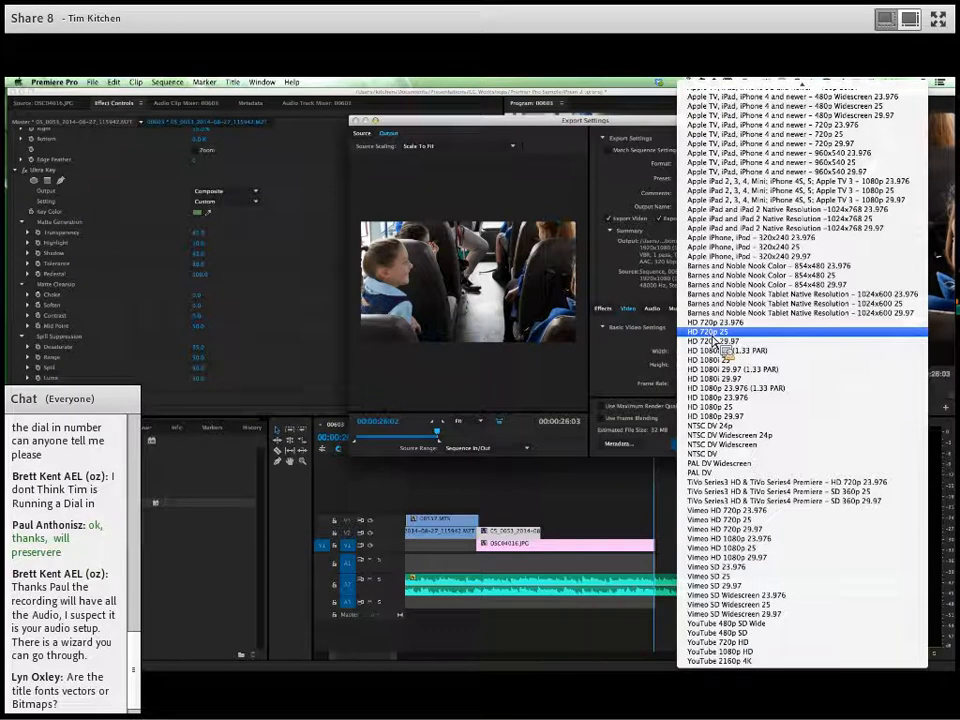
{"action": "scroll", "coordinate": [718, 300], "scroll_direction": "up", "scroll_amount": 10}
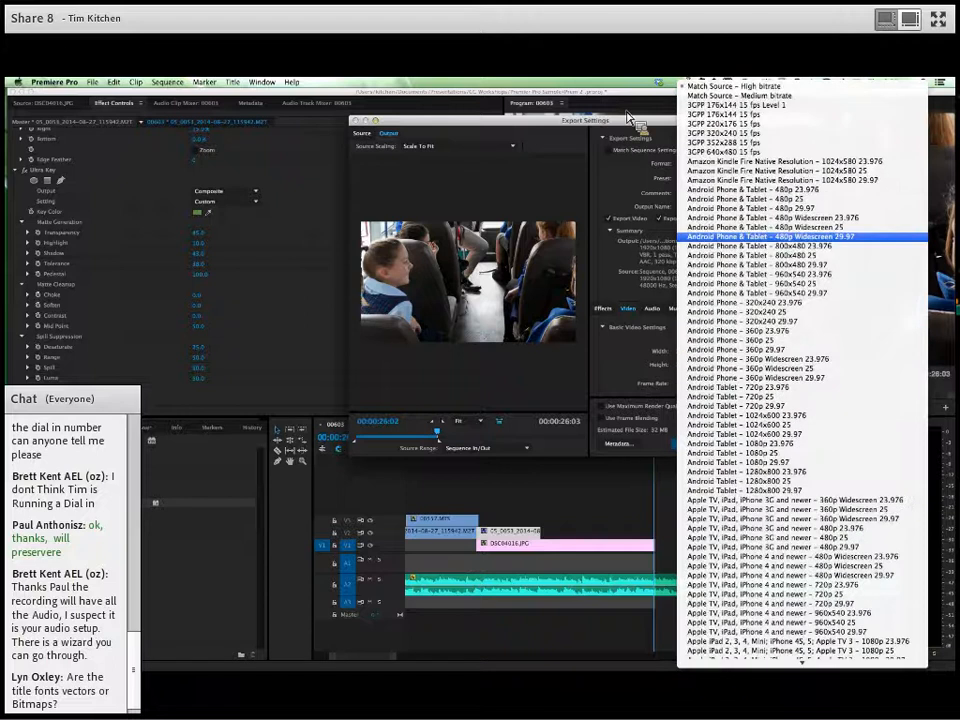
{"action": "left_click", "coordinate": [643, 124]}
- Try the MPEG4 export format, check its available presets, and return to the H.264 format
{"action": "left_click", "coordinate": [700, 165]}
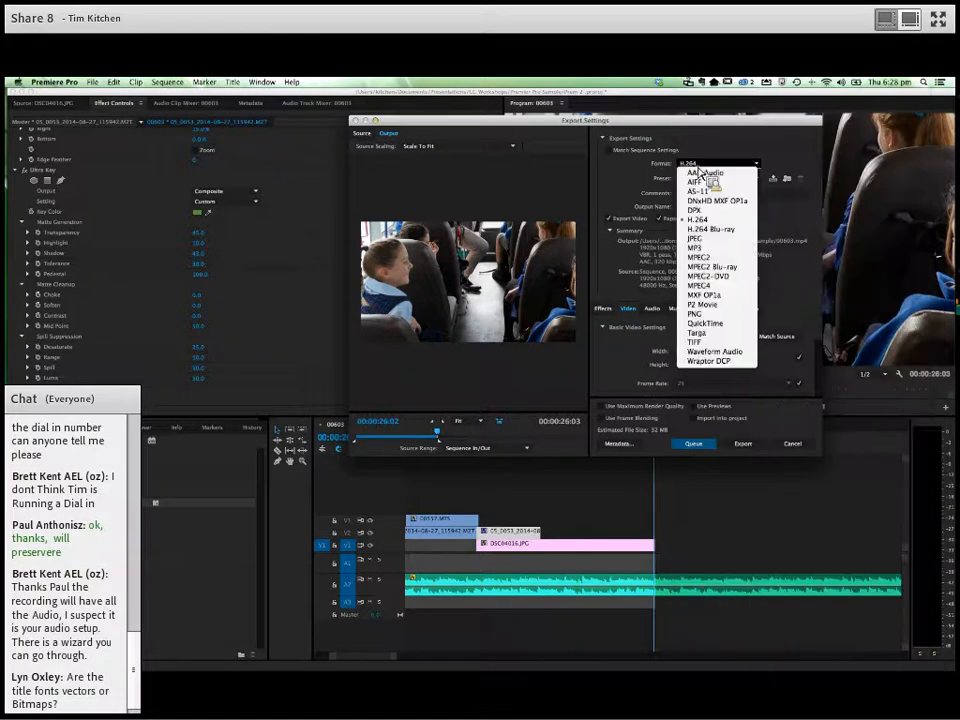
{"action": "left_click", "coordinate": [719, 287]}
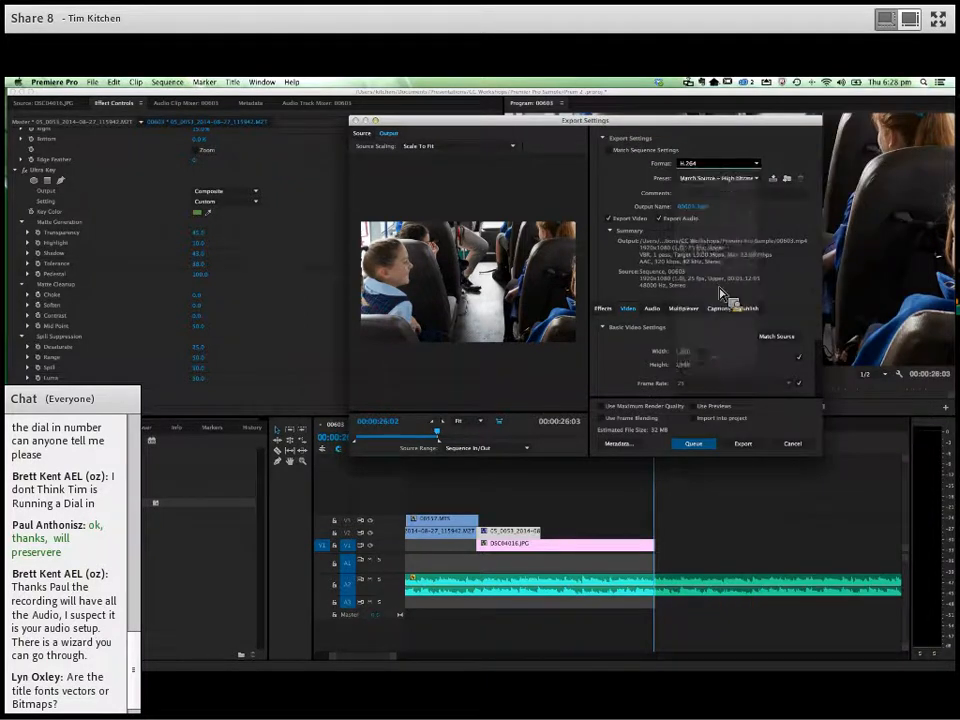
{"action": "left_click", "coordinate": [719, 181]}
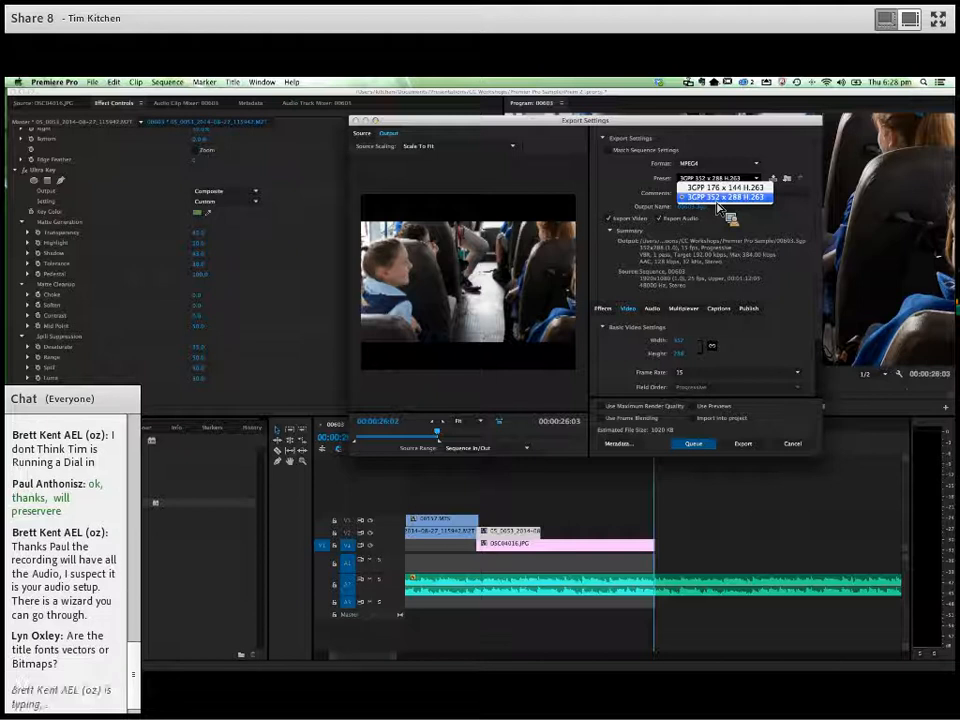
{"action": "left_click", "coordinate": [714, 166]}
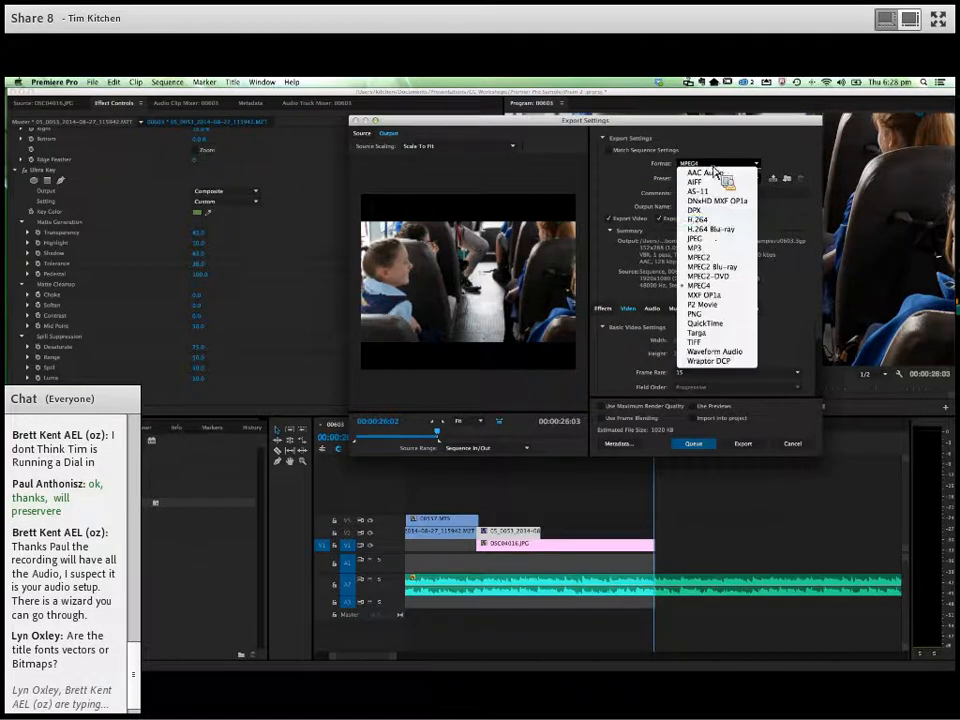
{"action": "left_click", "coordinate": [715, 222]}
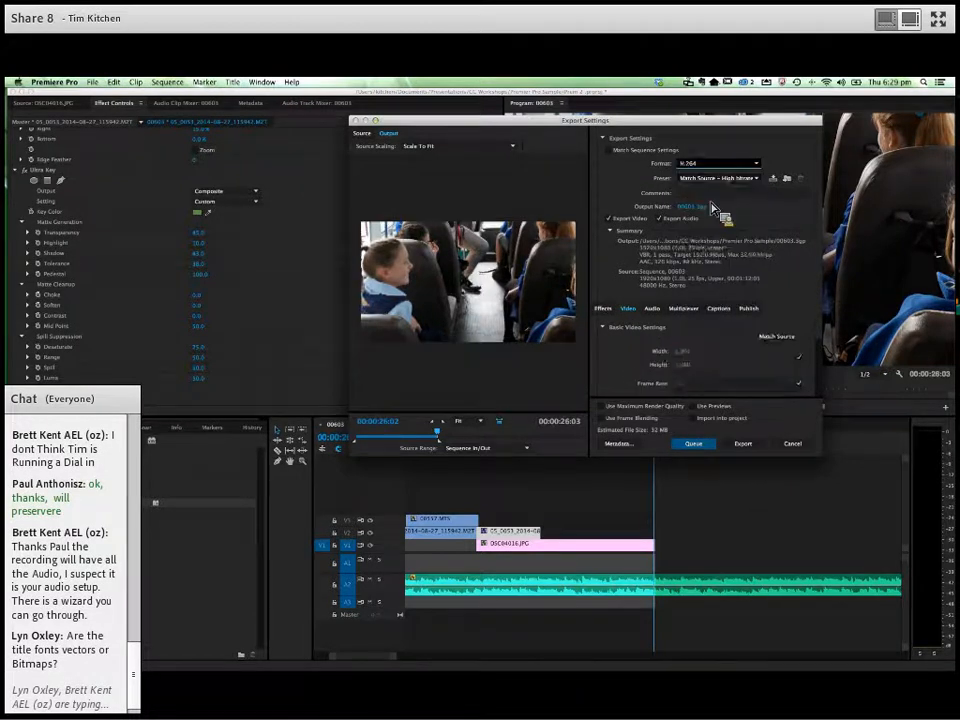
- Apply the HD 720p 25 preset to the H.264 export
{"action": "left_click", "coordinate": [711, 181]}
{"action": "scroll", "coordinate": [735, 420], "scroll_direction": "down", "scroll_amount": 8}
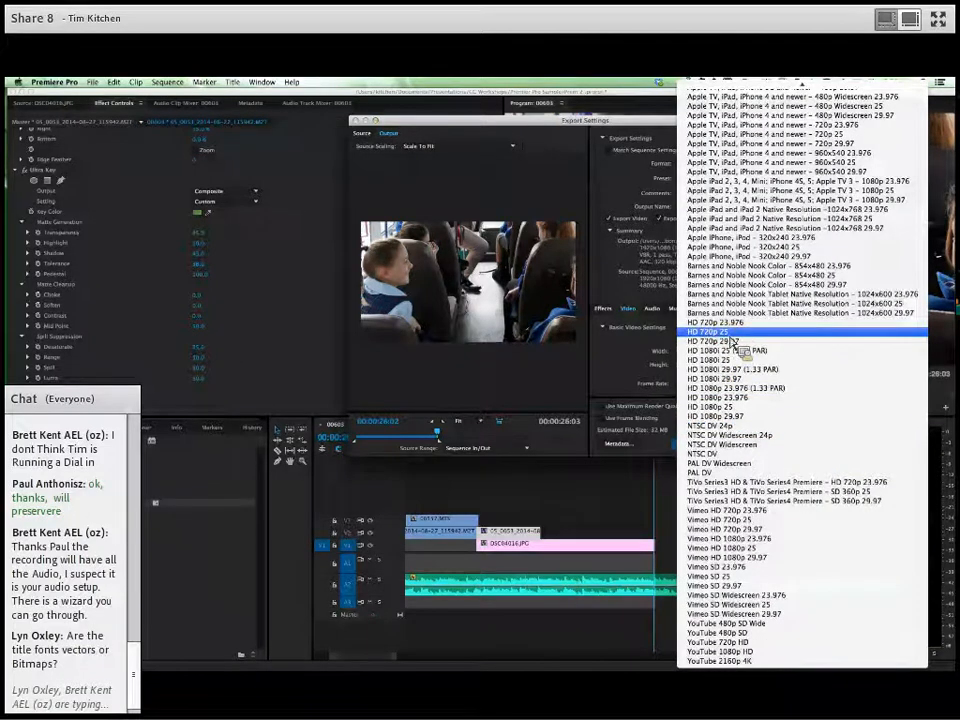
{"action": "left_click", "coordinate": [731, 336]}
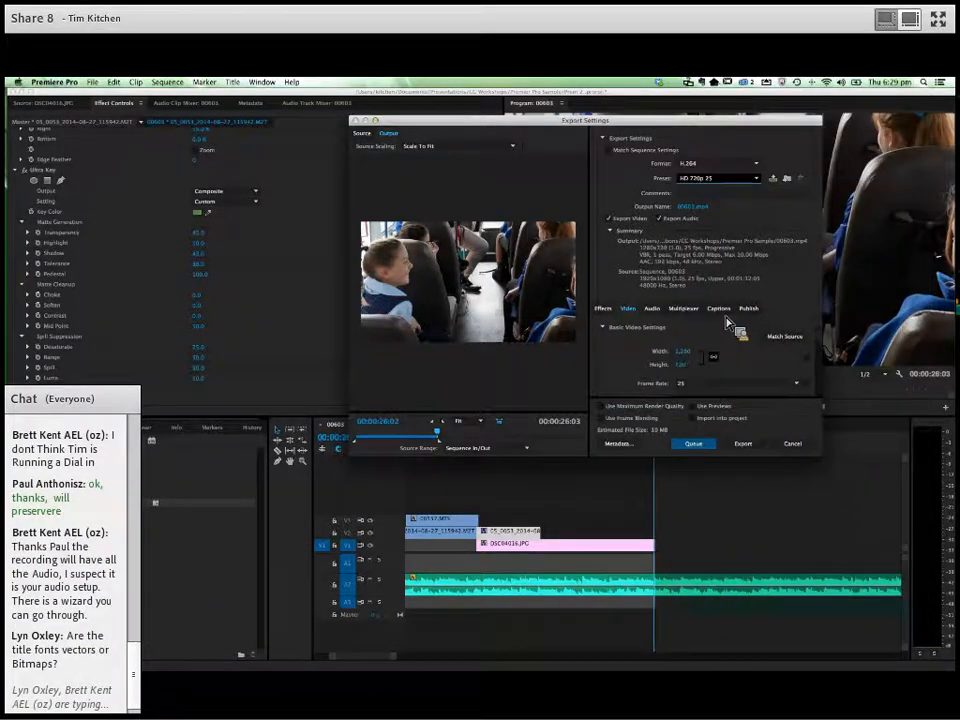
- Save the output as 00603.mp4 in a new "exports" folder inside Premier Pro Sample, and export the marked range
{"action": "left_click", "coordinate": [693, 207]}
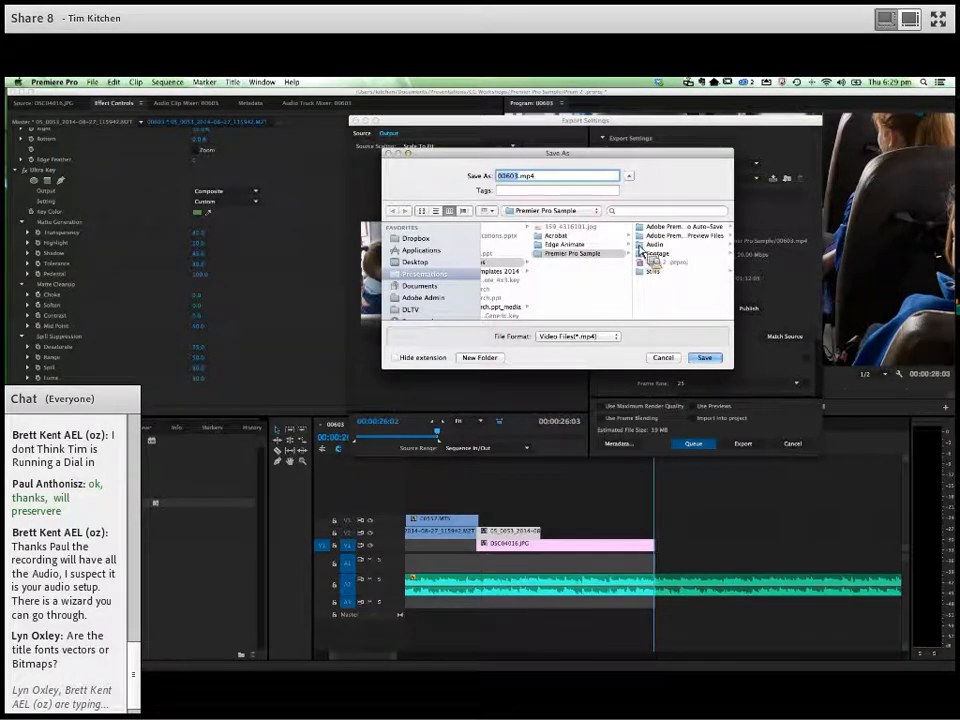
{"action": "left_click", "coordinate": [492, 359]}
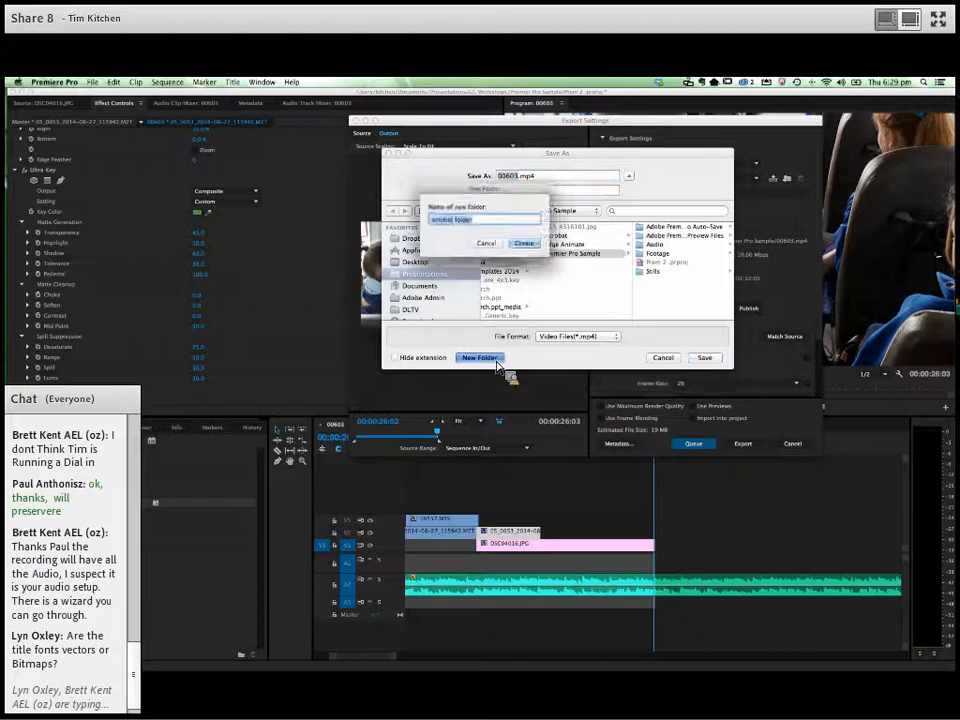
{"action": "type", "text": "exports"}
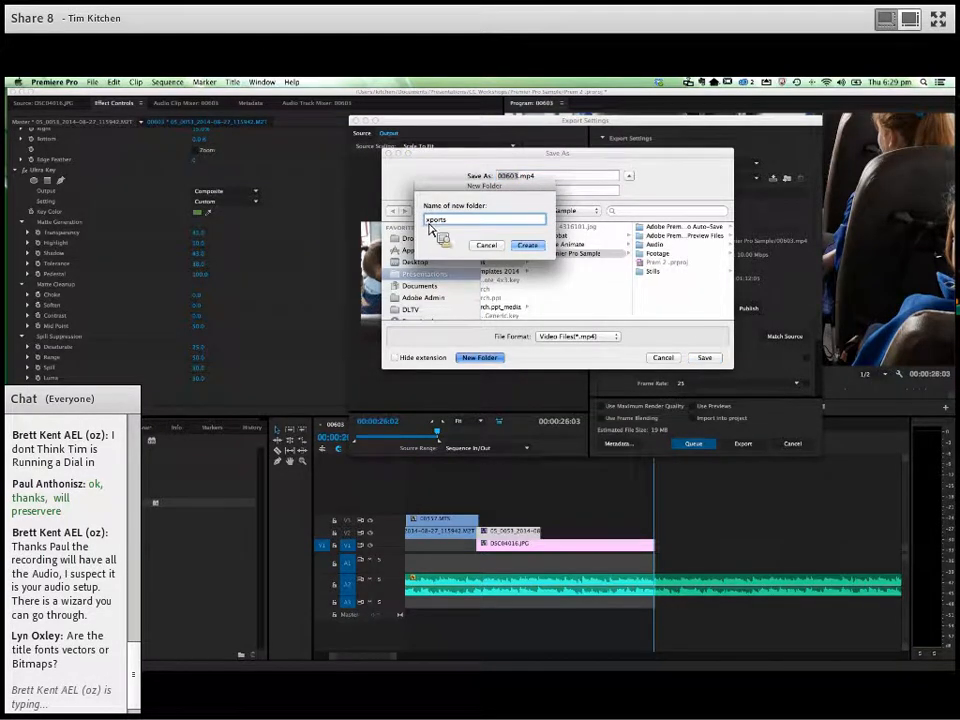
{"action": "left_click", "coordinate": [529, 248]}
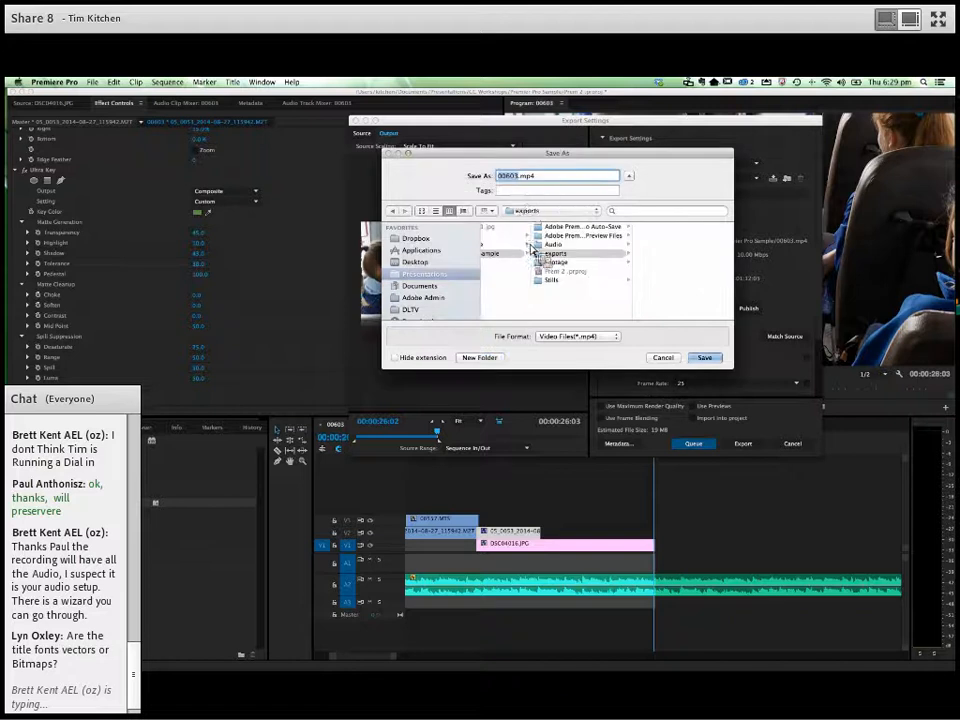
{"action": "left_click", "coordinate": [710, 360]}
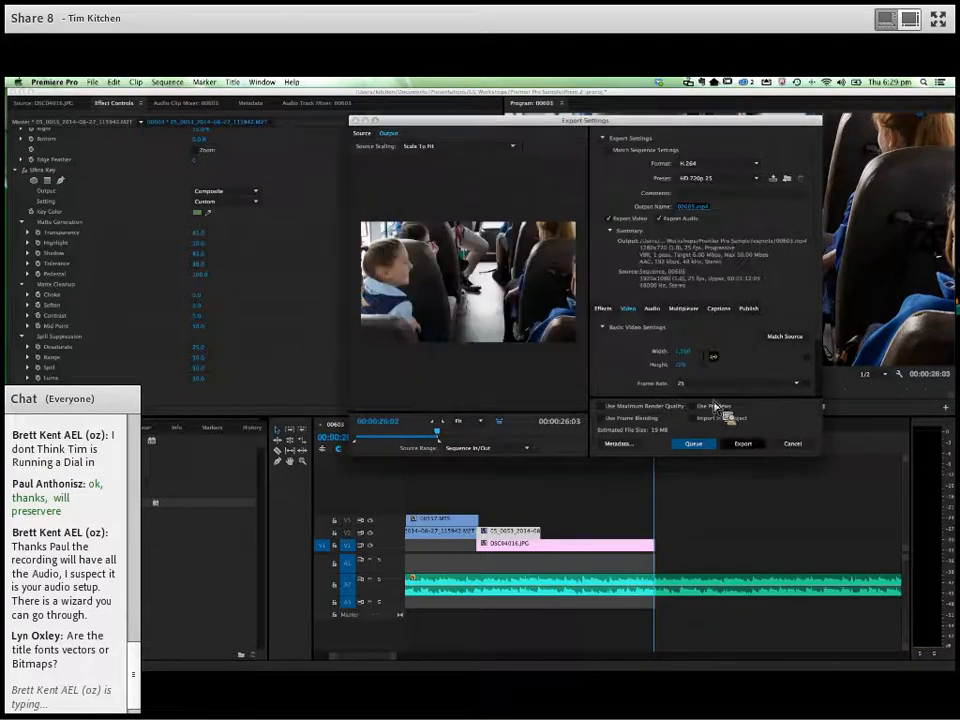
{"action": "left_click", "coordinate": [745, 445]}
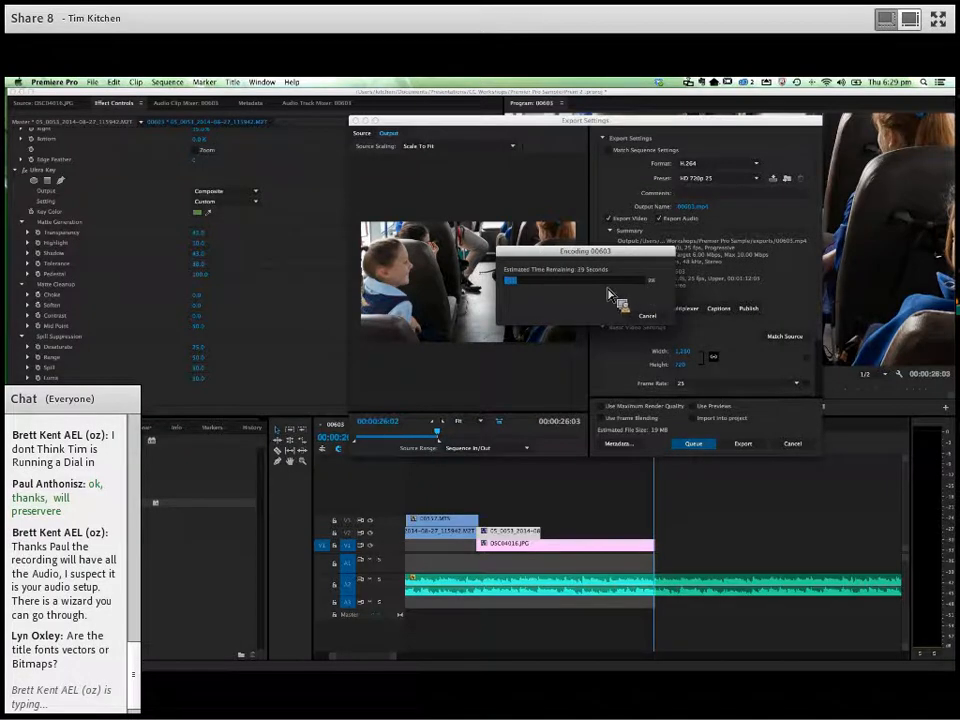
- Switch to Finder and open Presentations > CC Workshops > Premier Pro Sample > exports in a new window
{"action": "key", "text": "super+Tab"}
{"action": "key", "text": "super+Tab"}
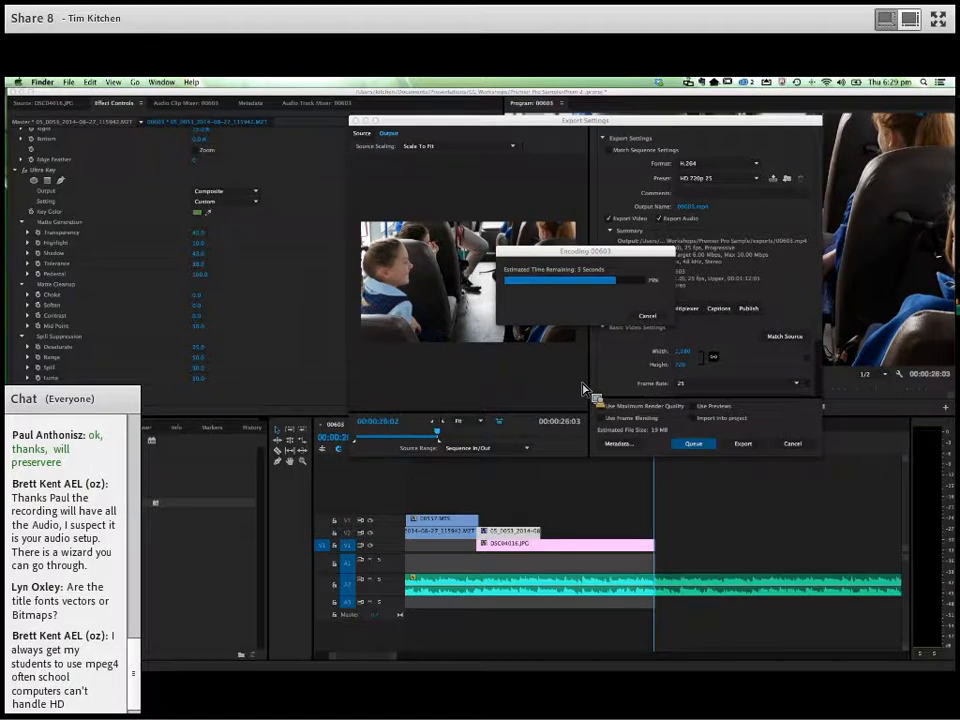
{"action": "key", "text": "super+Tab"}
{"action": "left_click", "coordinate": [249, 371]}
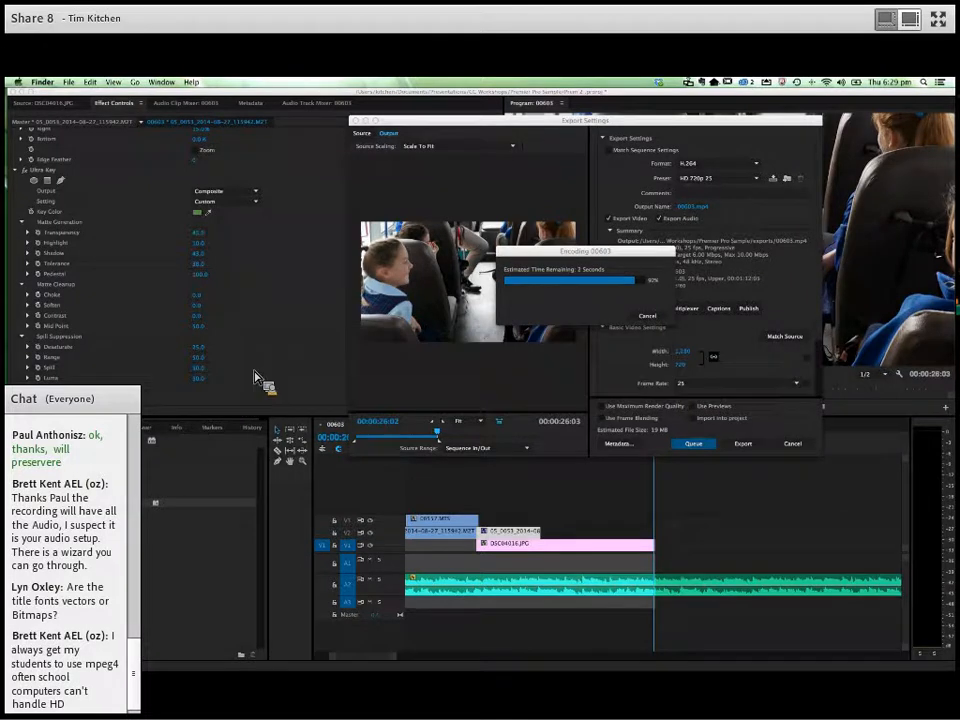
{"action": "key", "text": "super+n"}
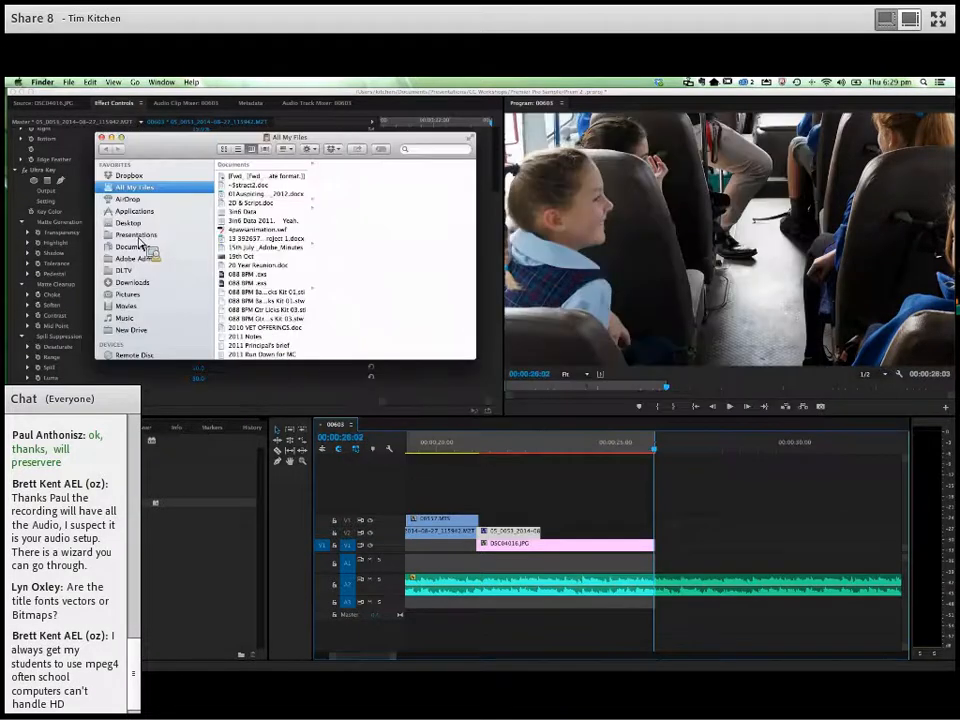
{"action": "left_click", "coordinate": [140, 234]}
{"action": "left_click", "coordinate": [240, 163]}
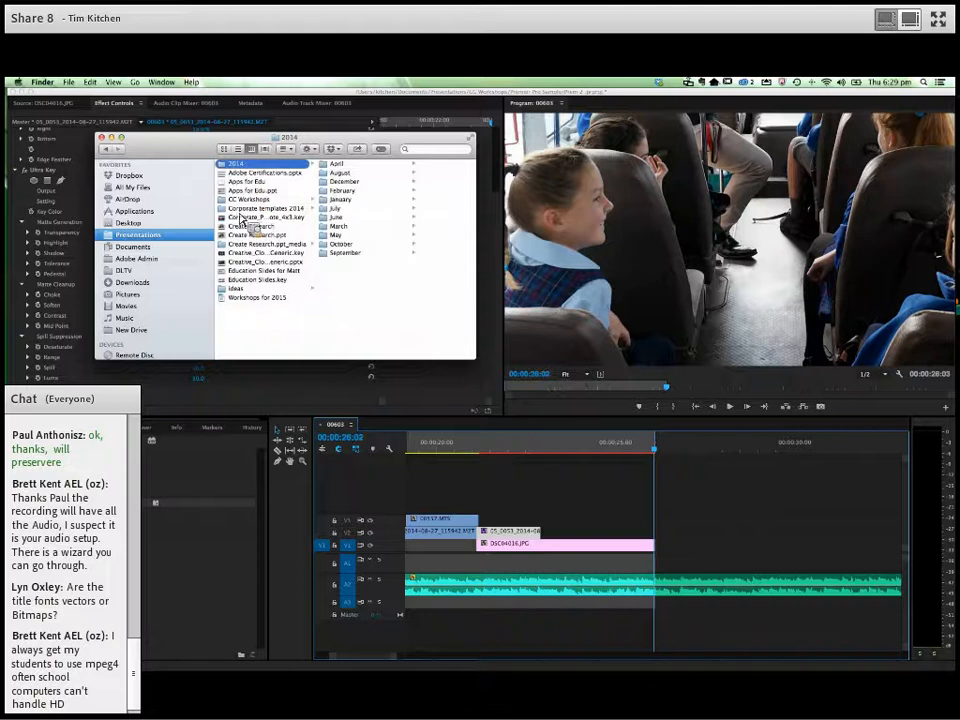
{"action": "left_click", "coordinate": [248, 199]}
{"action": "left_click", "coordinate": [347, 191]}
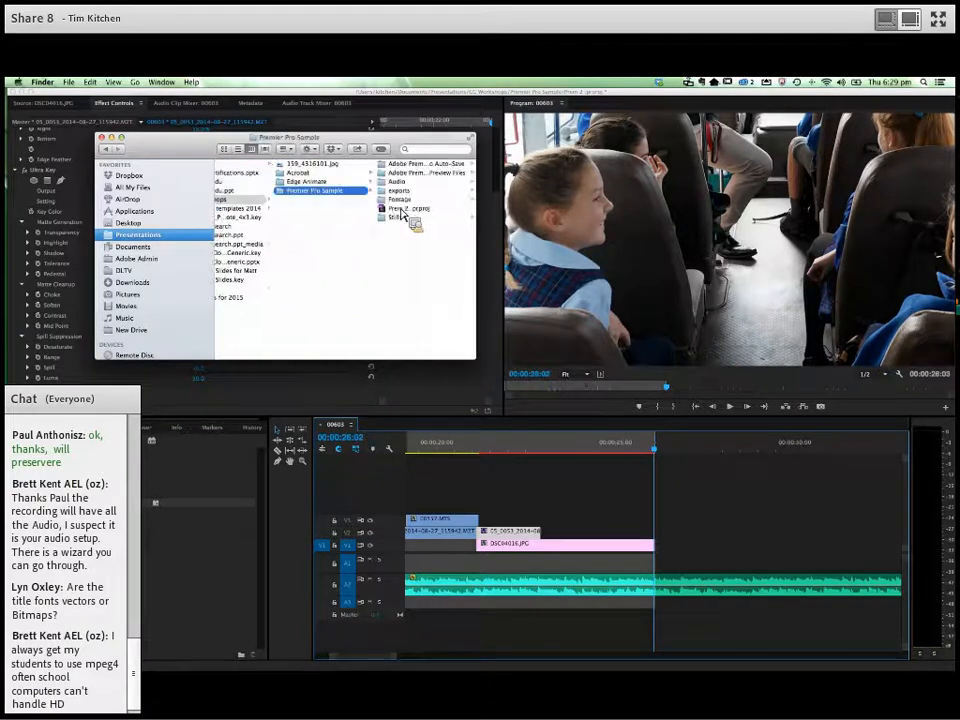
{"action": "left_click", "coordinate": [410, 193]}
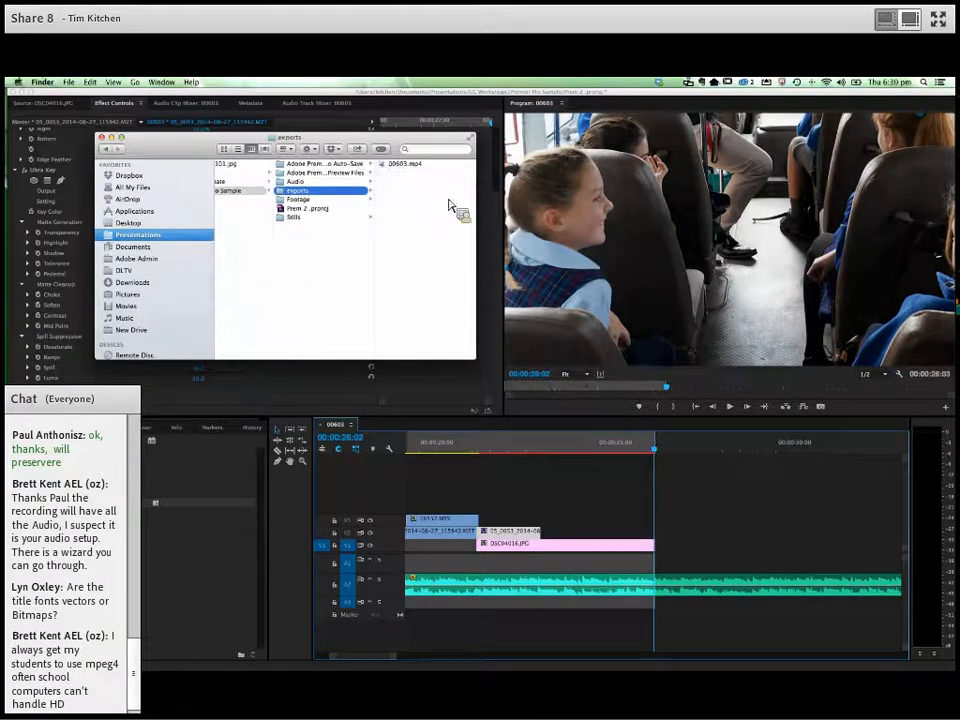
- Open 00603.mp4 in QuickTime Player, play its opening seconds through to the title, pause it, and return to Finder
{"action": "right_click", "coordinate": [386, 165]}
{"action": "mouse_move", "coordinate": [490, 178]}
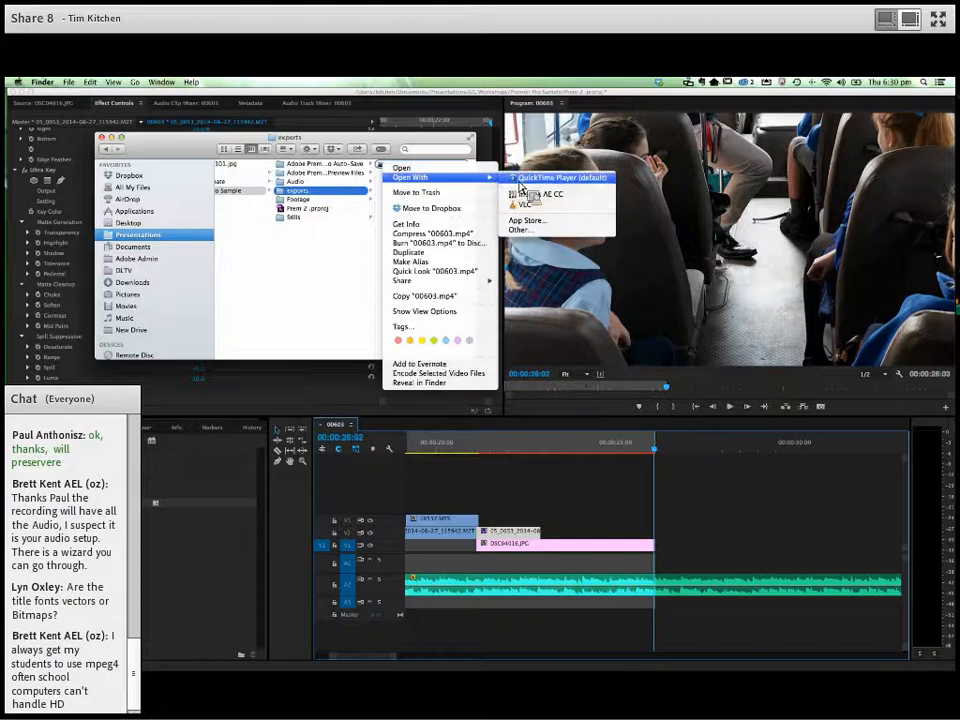
{"action": "left_click", "coordinate": [545, 178]}
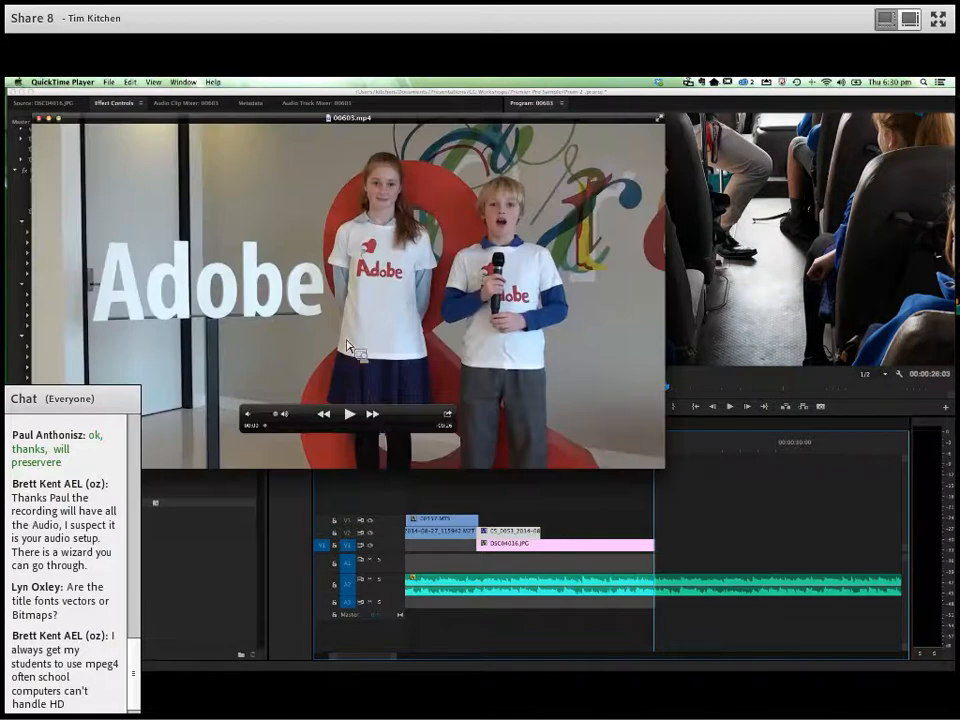
{"action": "left_click", "coordinate": [349, 414]}
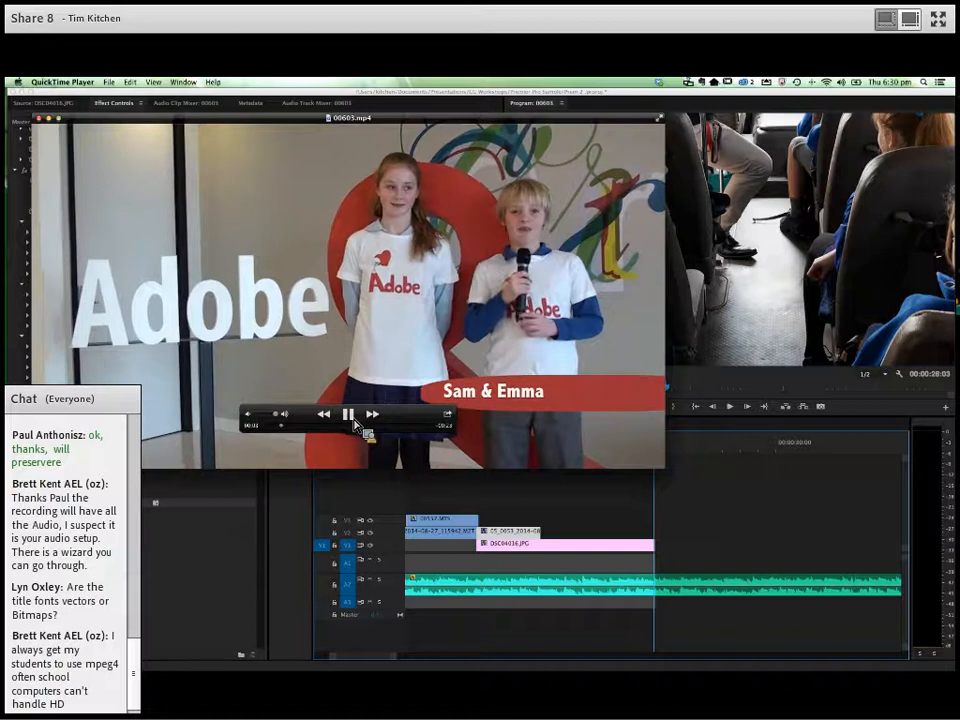
{"action": "left_click", "coordinate": [350, 416]}
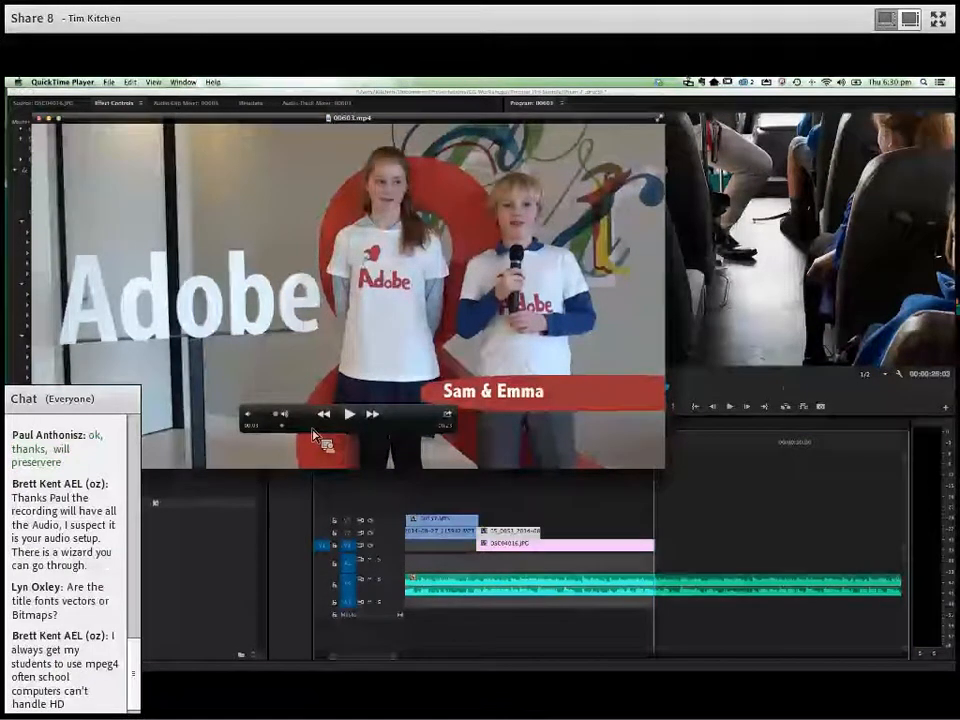
{"action": "key", "text": "super+Tab"}
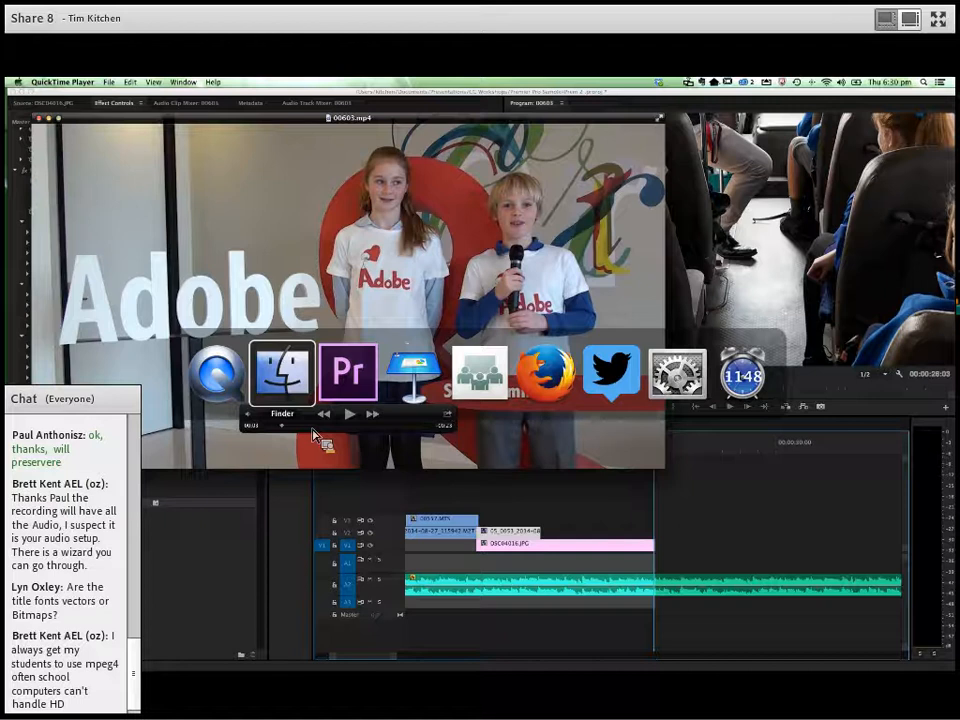
{"action": "key", "text": "super+Tab"}
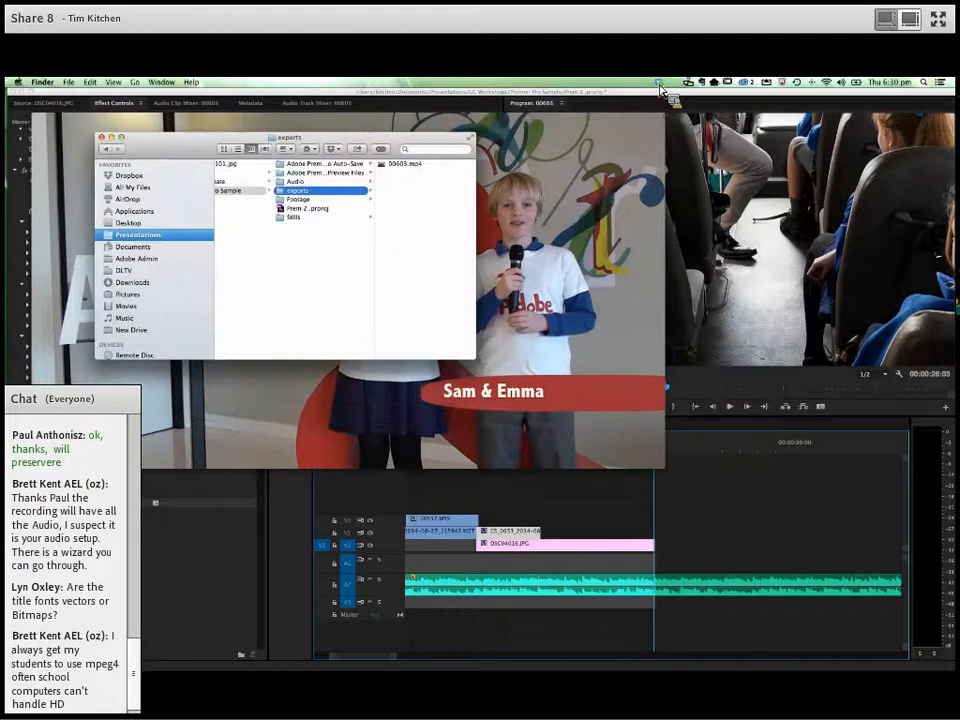